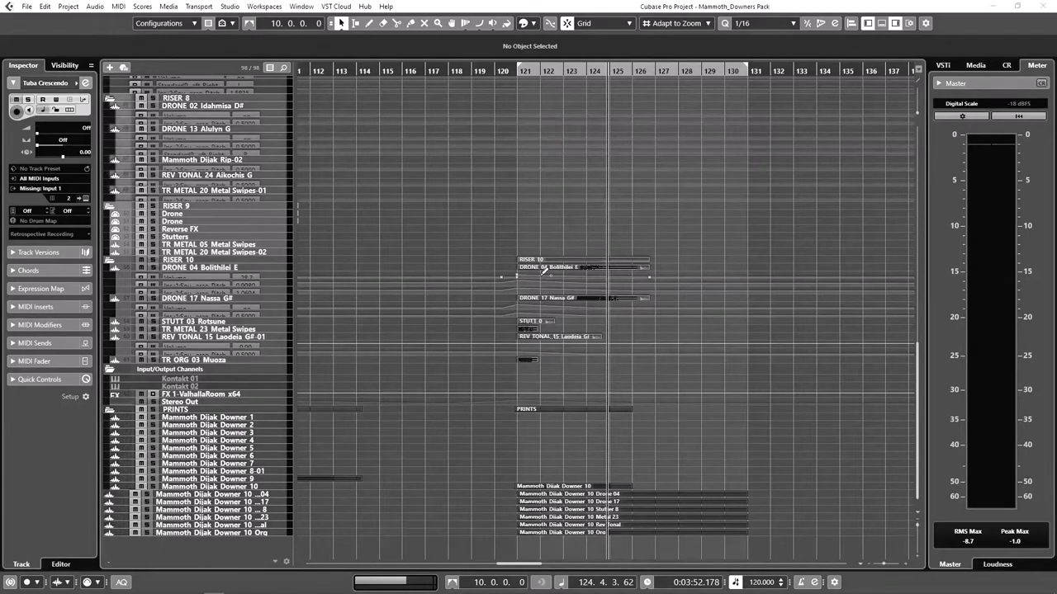
# Select the RISER_10 folder's clip, play it from its start and stop playback
pyautogui.click(243, 261)
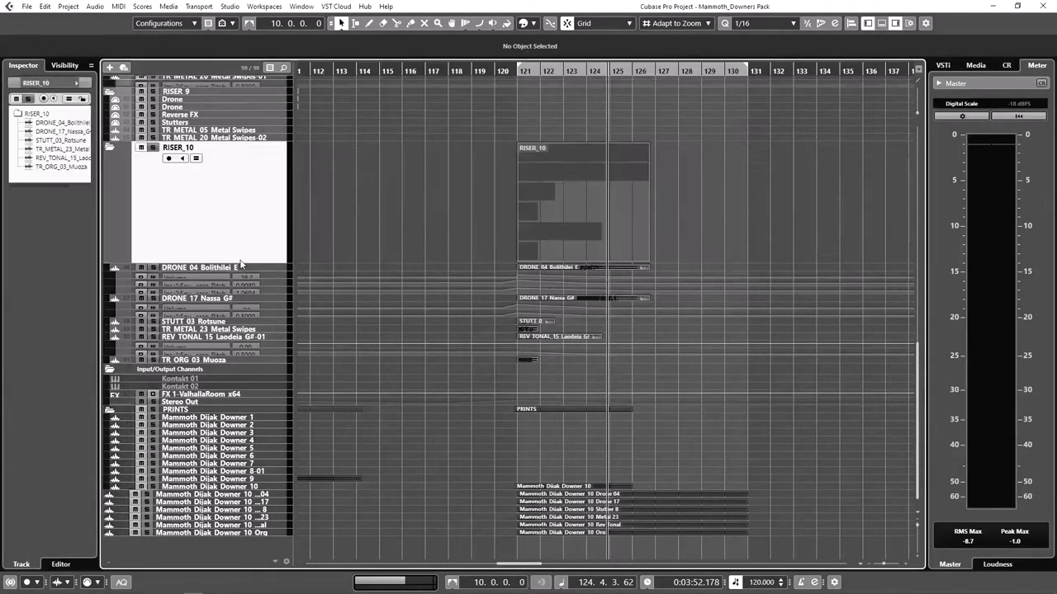
pyautogui.click(522, 223)
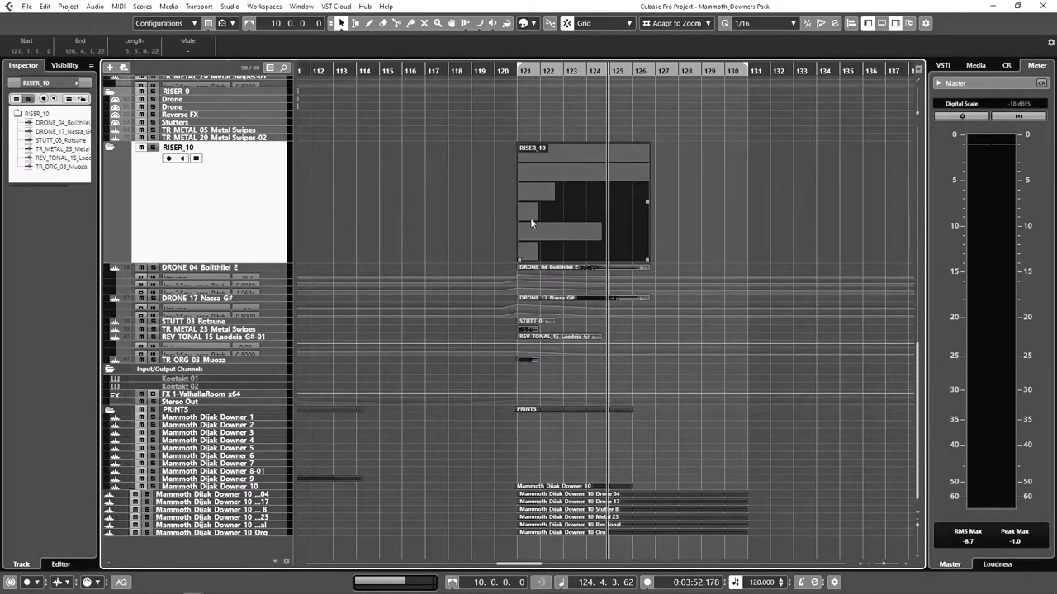
pyautogui.press('l')
pyautogui.press('space')
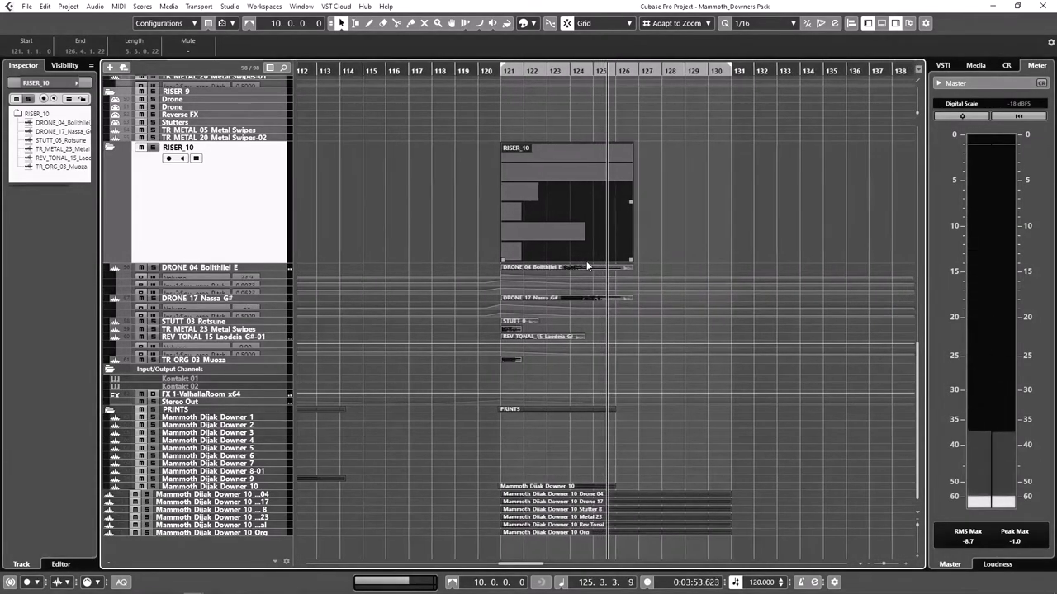
pyautogui.press('space')
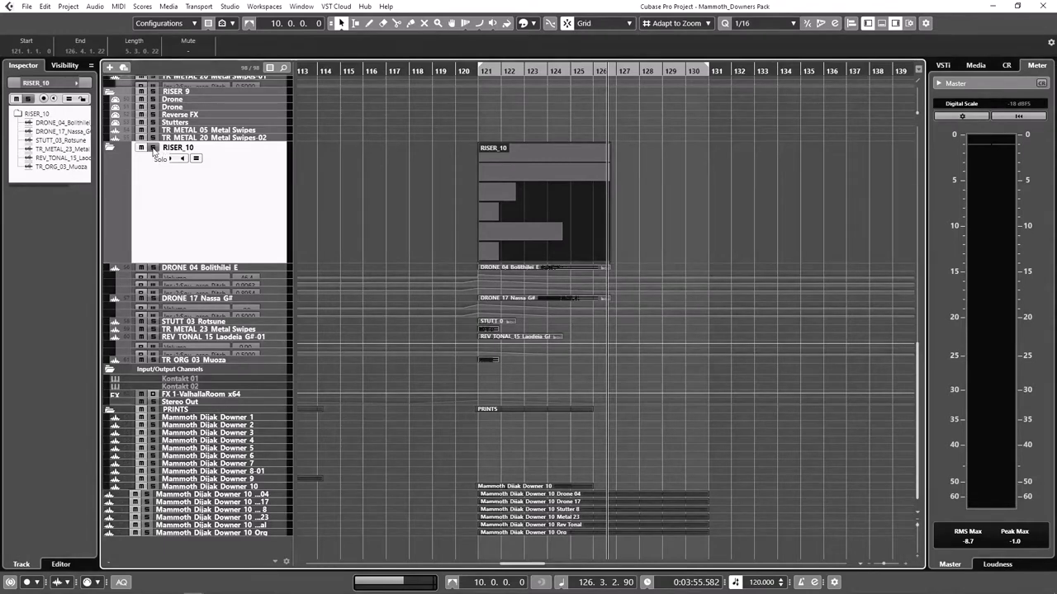
pyautogui.click(343, 190)
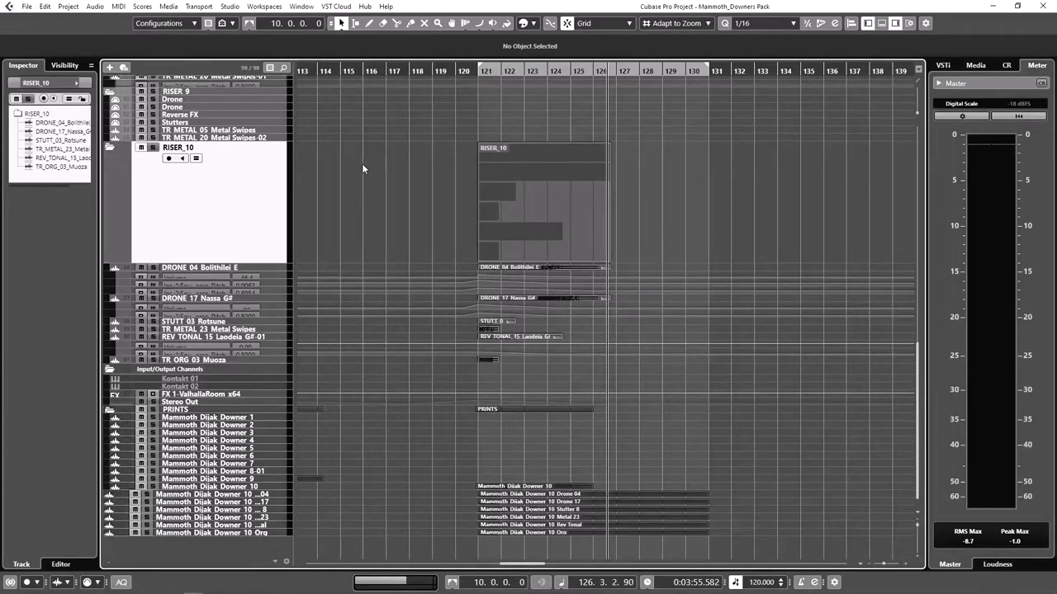
# Examine the volume and pitch automation lanes of the DRONE_04_Bolithilei_E track and select its audio clip
pyautogui.click(235, 266)
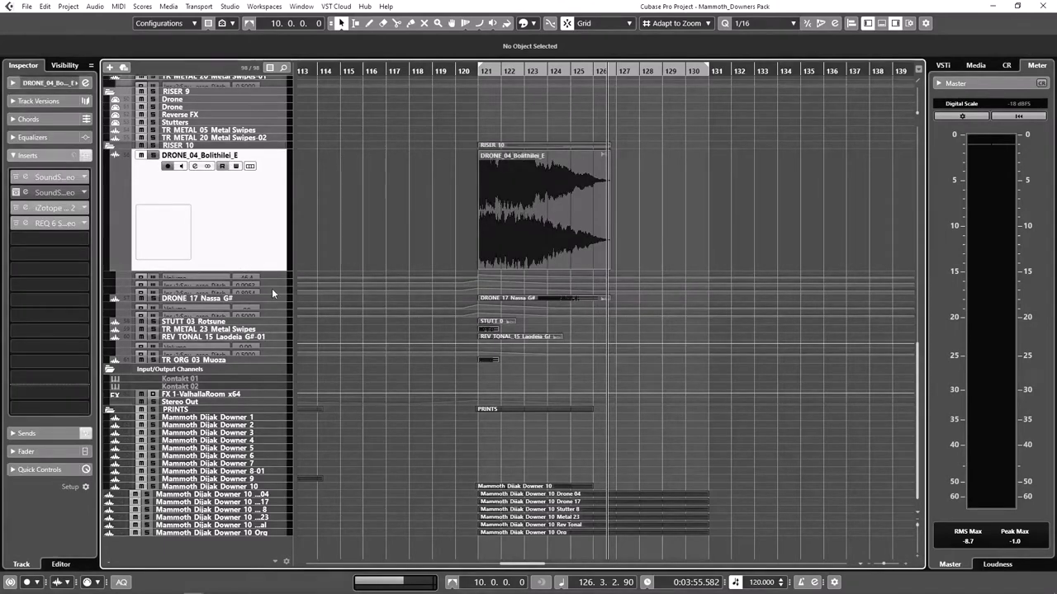
pyautogui.click(269, 288)
pyautogui.scroll(-2, 348, 232)
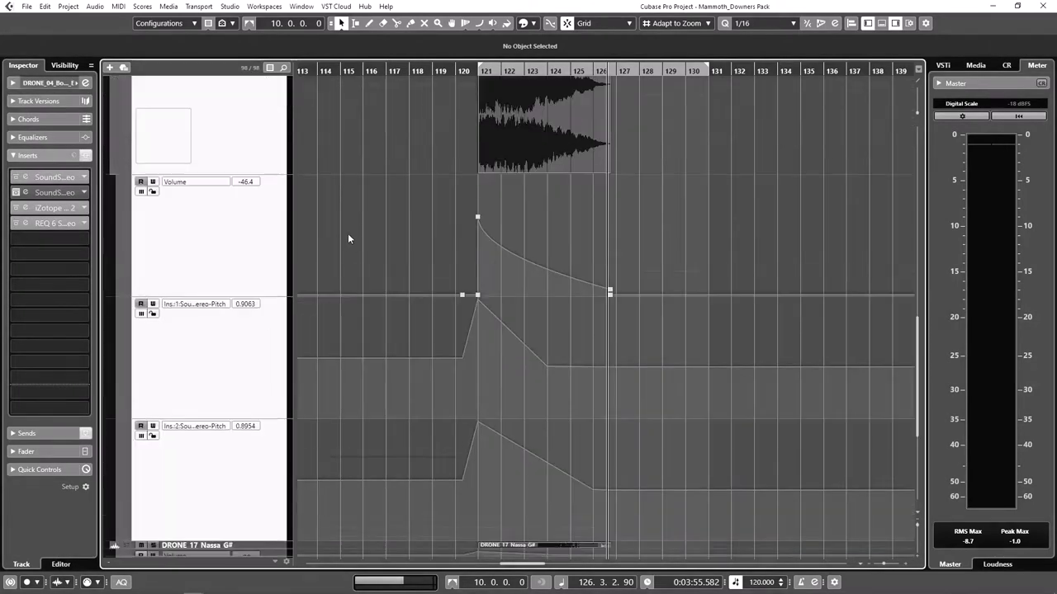
pyautogui.scroll(2, 347, 233)
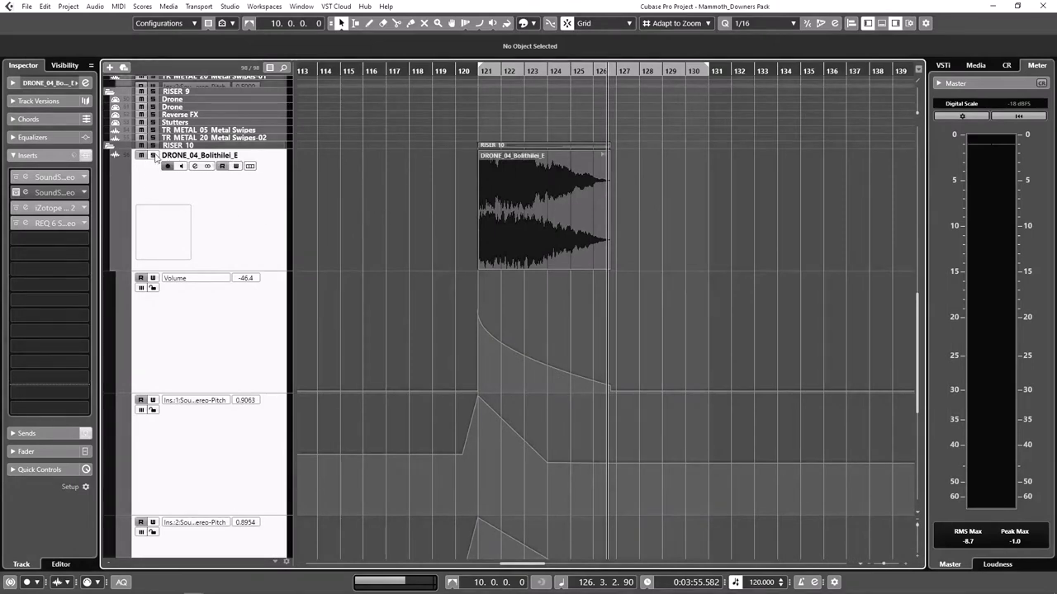
pyautogui.click(483, 166)
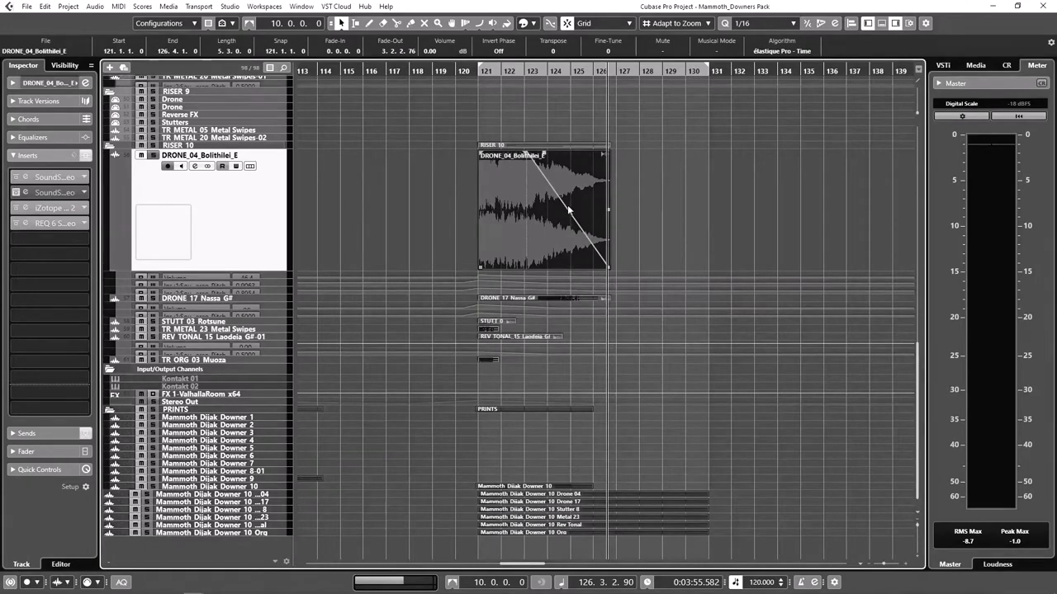
pyautogui.scroll(2, 672, 187)
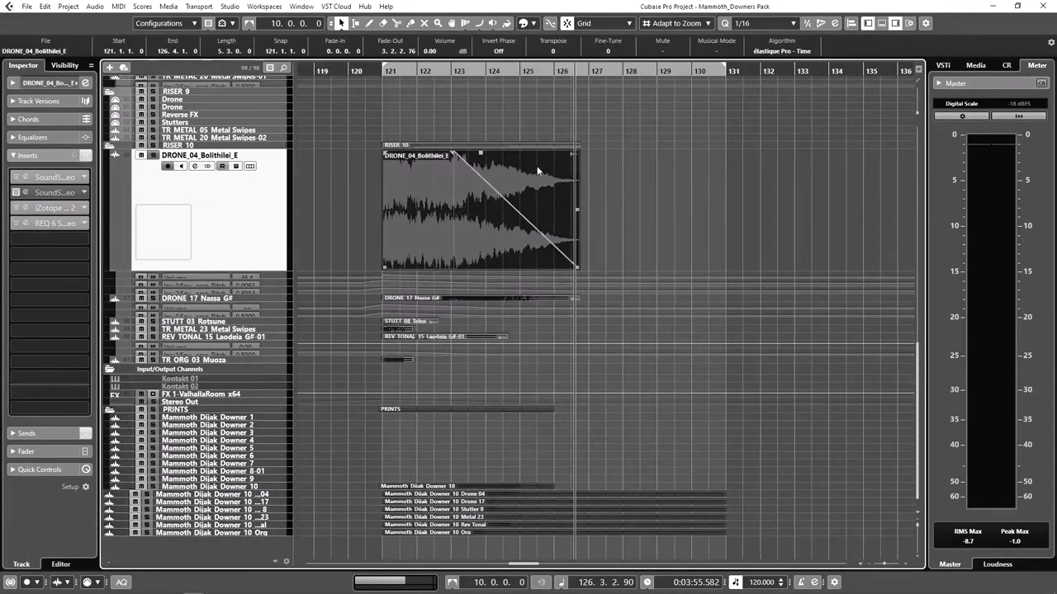
# Switch to File Explorer, open the DENSITY WAV folder inside DENSITY and move the window clear of the drone clip
pyautogui.moveTo(62, 587)
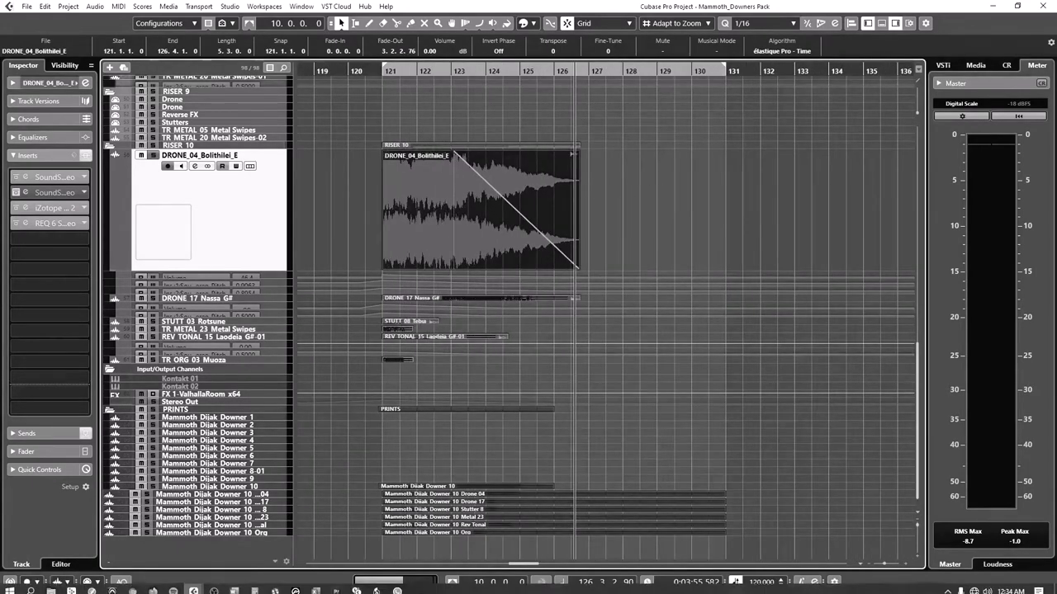
pyautogui.click(51, 586)
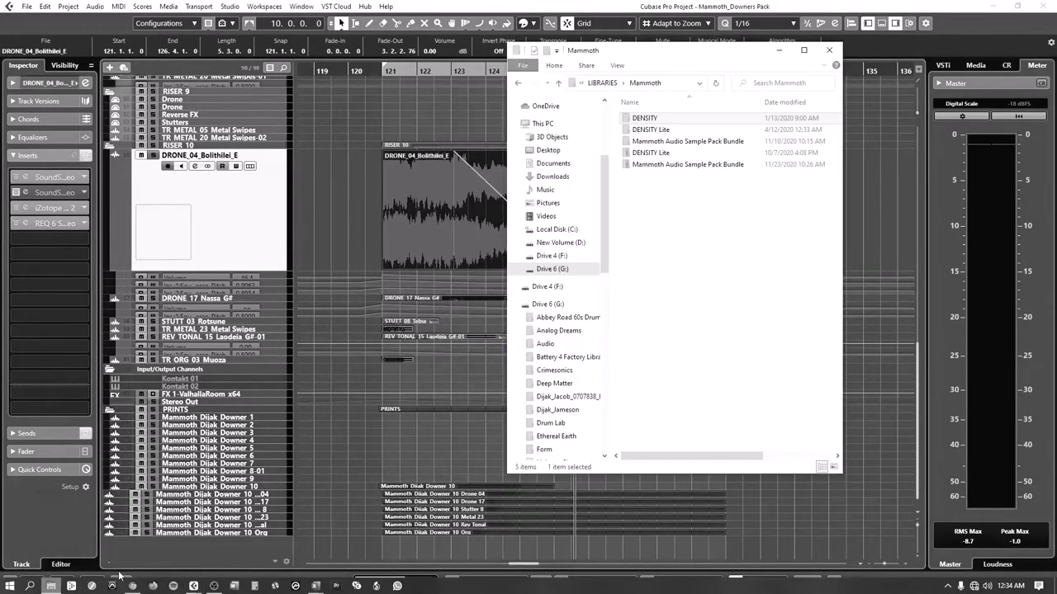
pyautogui.doubleClick(675, 120)
pyautogui.doubleClick(673, 118)
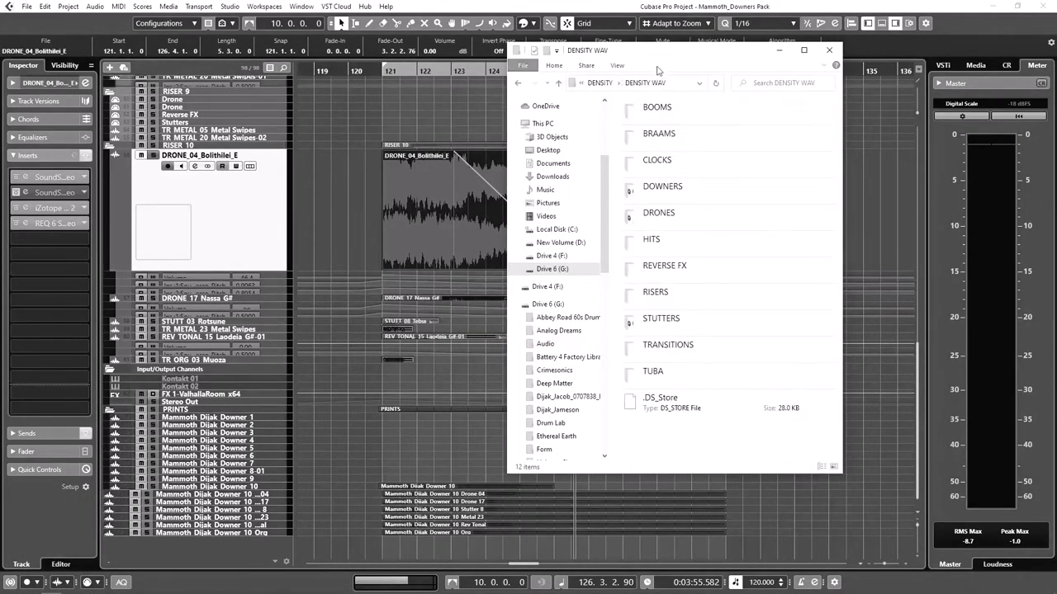
pyautogui.moveTo(658, 70); pyautogui.dragTo(860, 62)
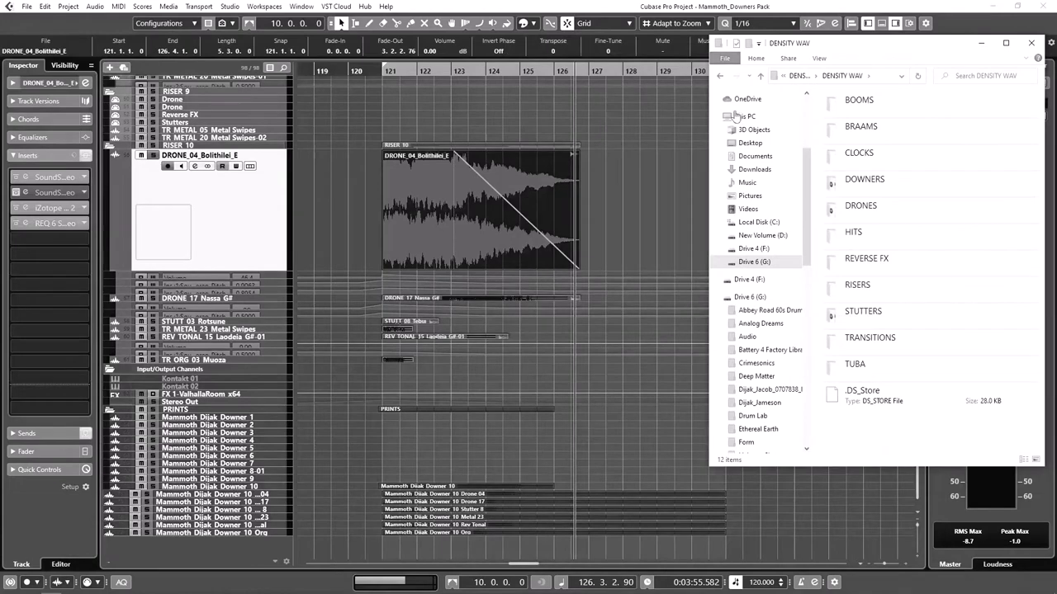
# Return to Cubase and place the playback cursor just before the drone clip, at 120.3.1.0
pyautogui.click(502, 73)
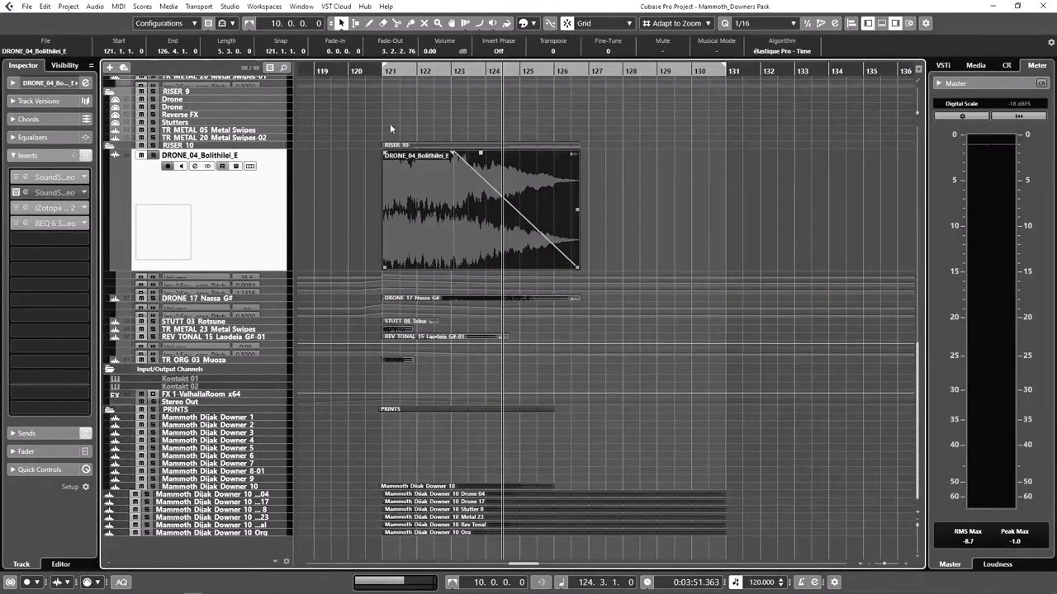
pyautogui.click(375, 76)
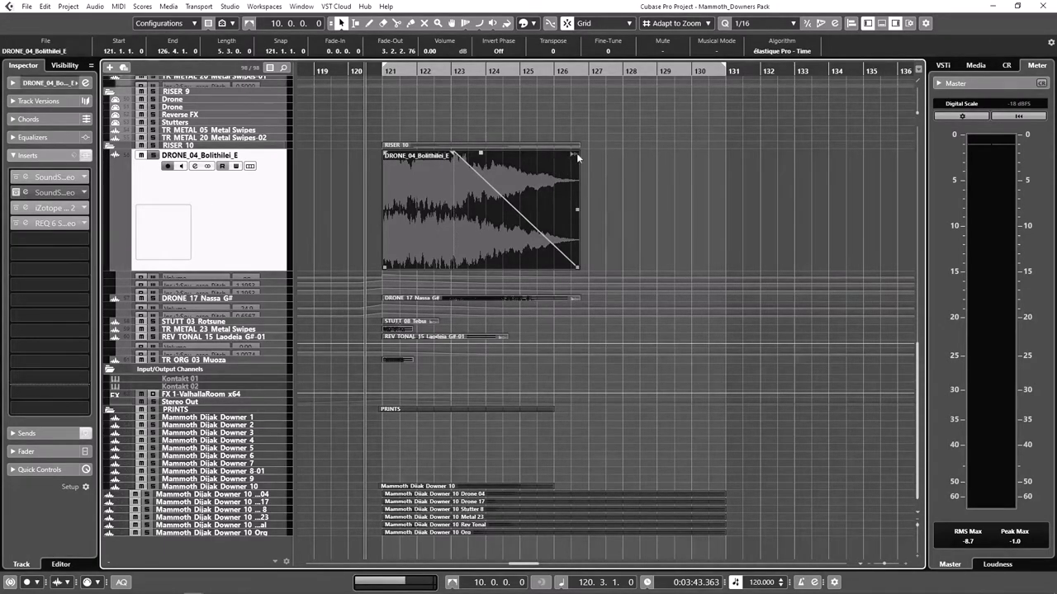
# Using Sizing Applies Time Stretch, stretch the DRONE_04_Bolithilei_E clip so that it ends at 129.3.1.0
pyautogui.click(341, 25)
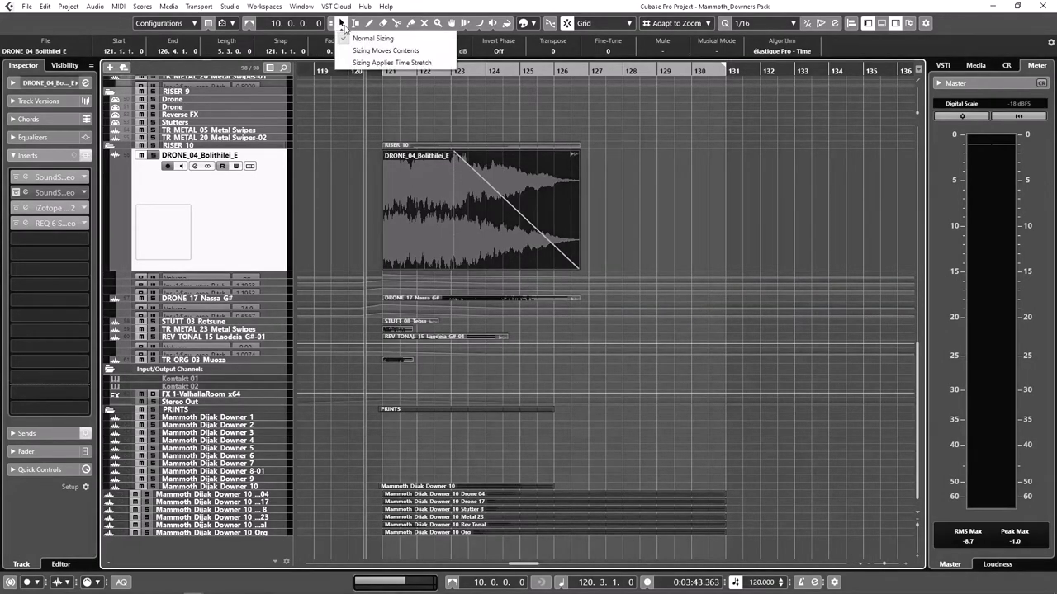
pyautogui.click(369, 64)
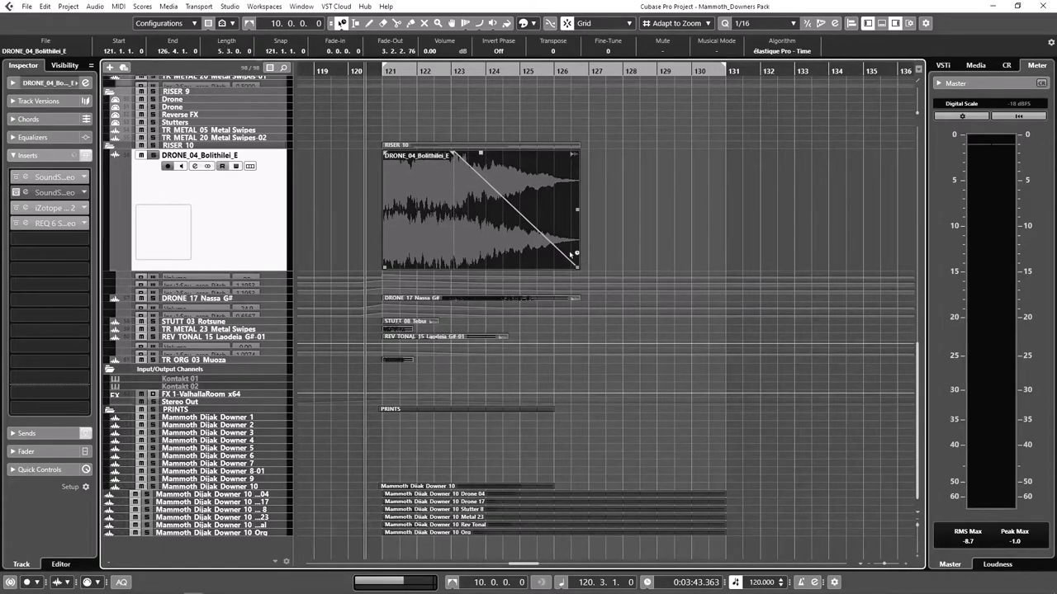
pyautogui.click(341, 23)
pyautogui.moveTo(577, 269); pyautogui.dragTo(665, 270)
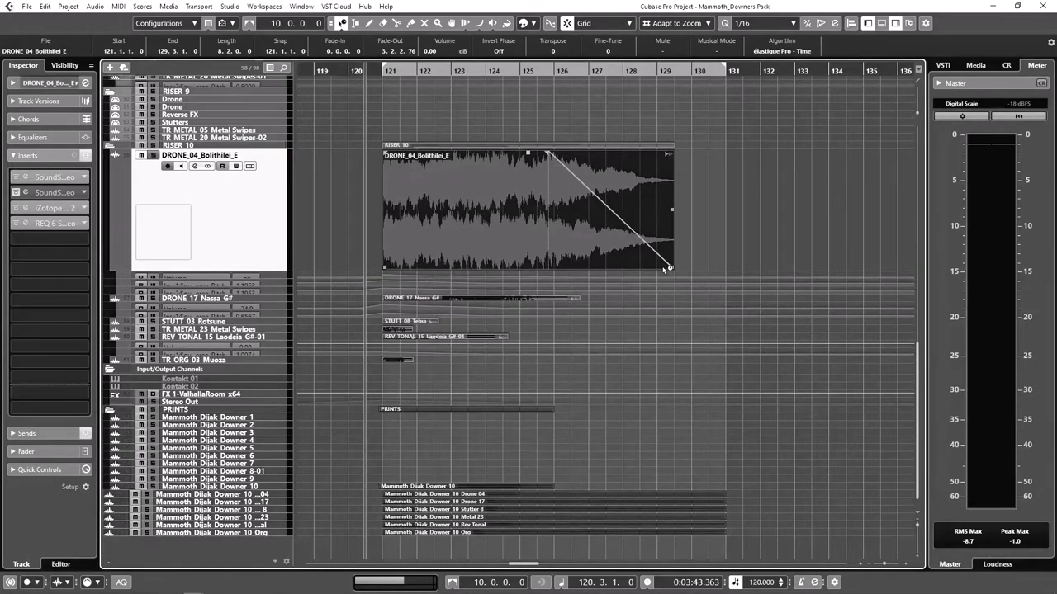
# Undo the drone clip's time stretch and set the selection tool back to Normal Sizing
pyautogui.hotkey('ctrl', 'z')
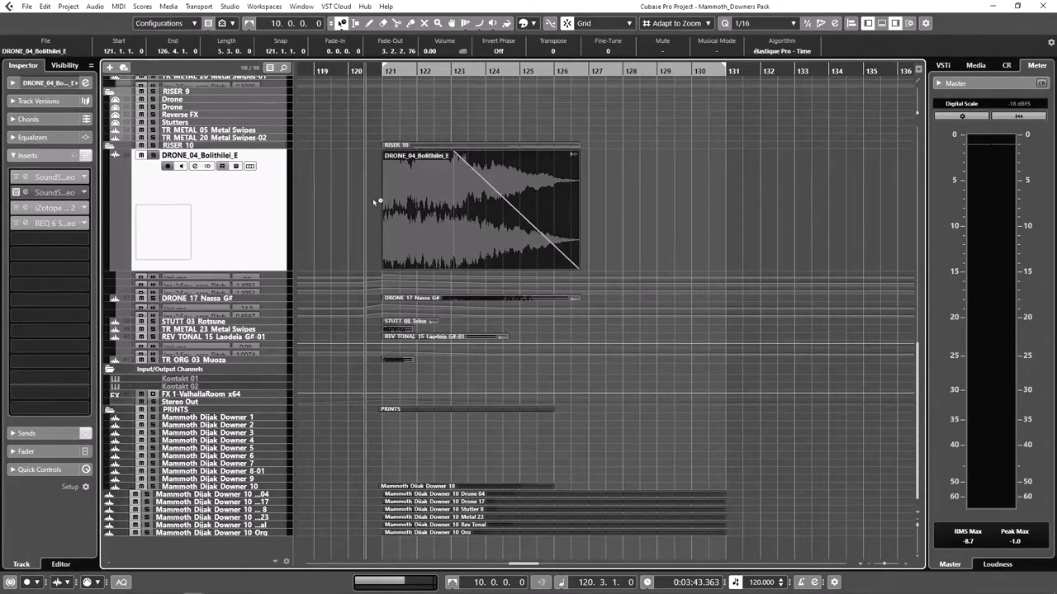
pyautogui.click(341, 205)
pyautogui.click(341, 24)
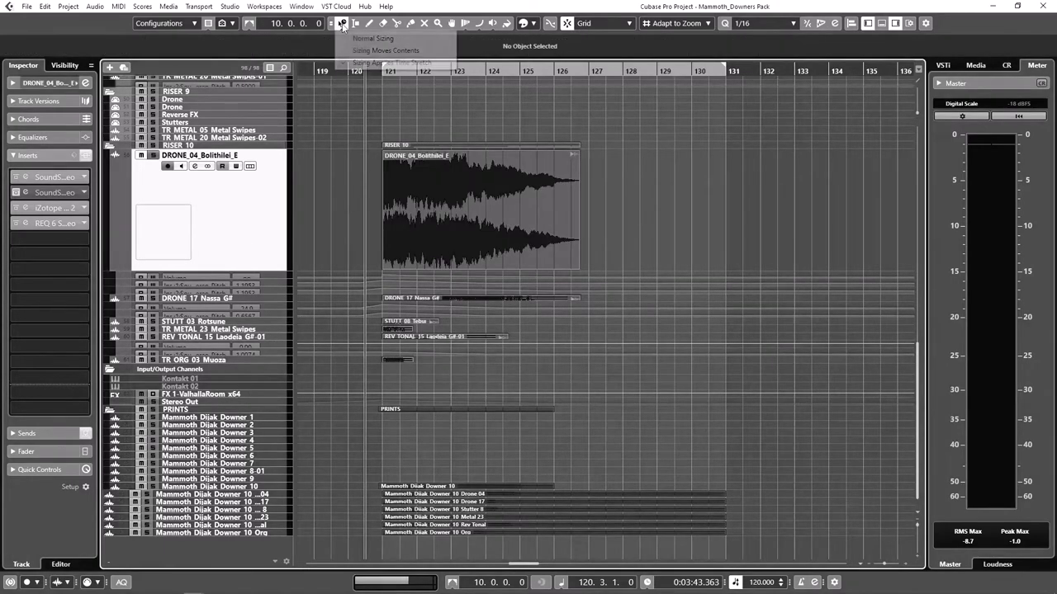
pyautogui.click(345, 37)
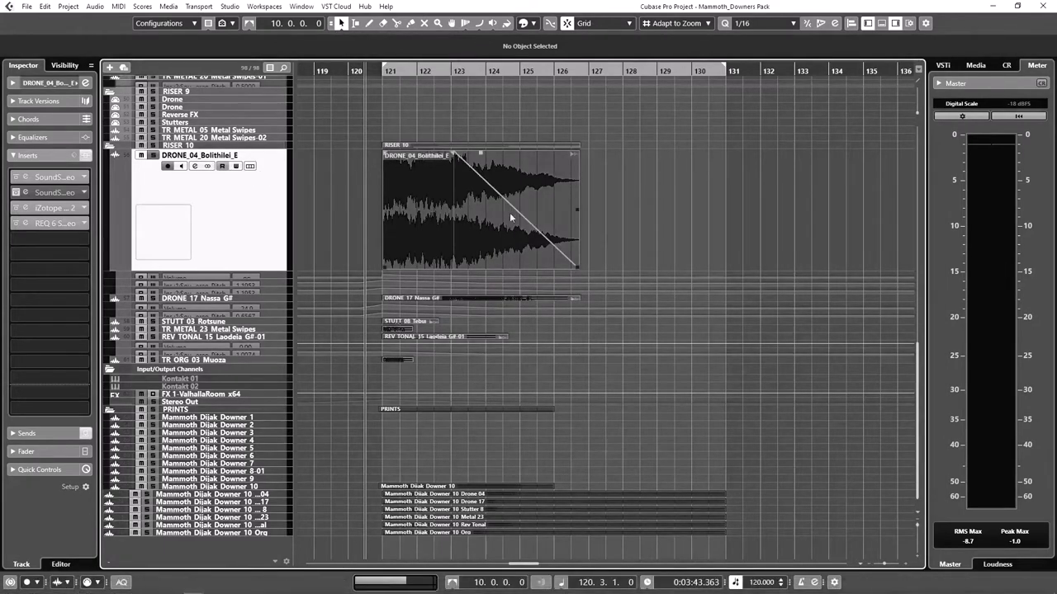
# Switch to File Explorer and view the DRONES folder inside DENSITY WAV
pyautogui.click(57, 586)
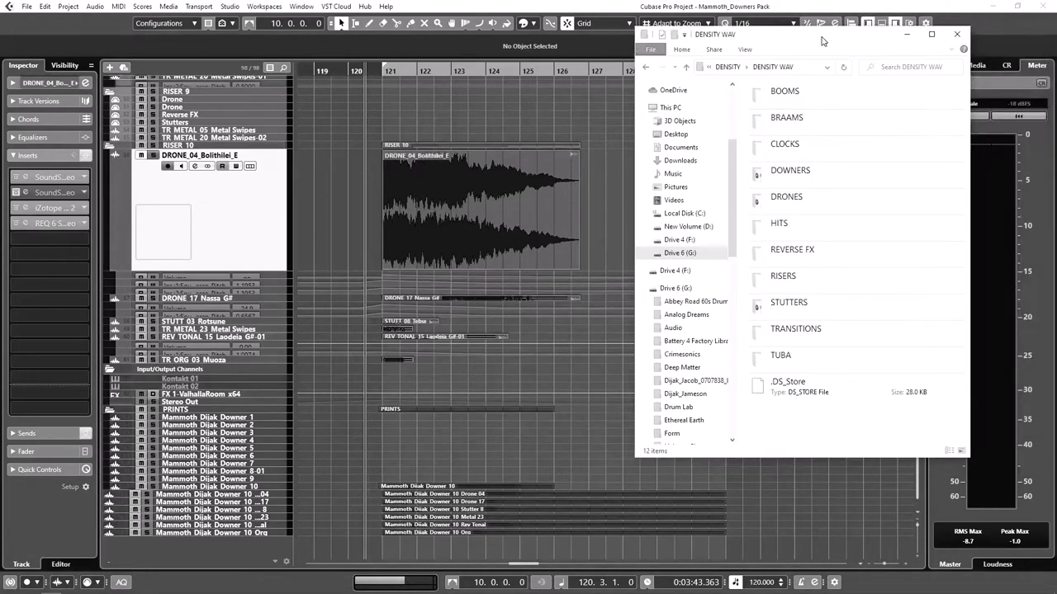
pyautogui.moveTo(897, 45); pyautogui.dragTo(822, 37)
pyautogui.doubleClick(815, 200)
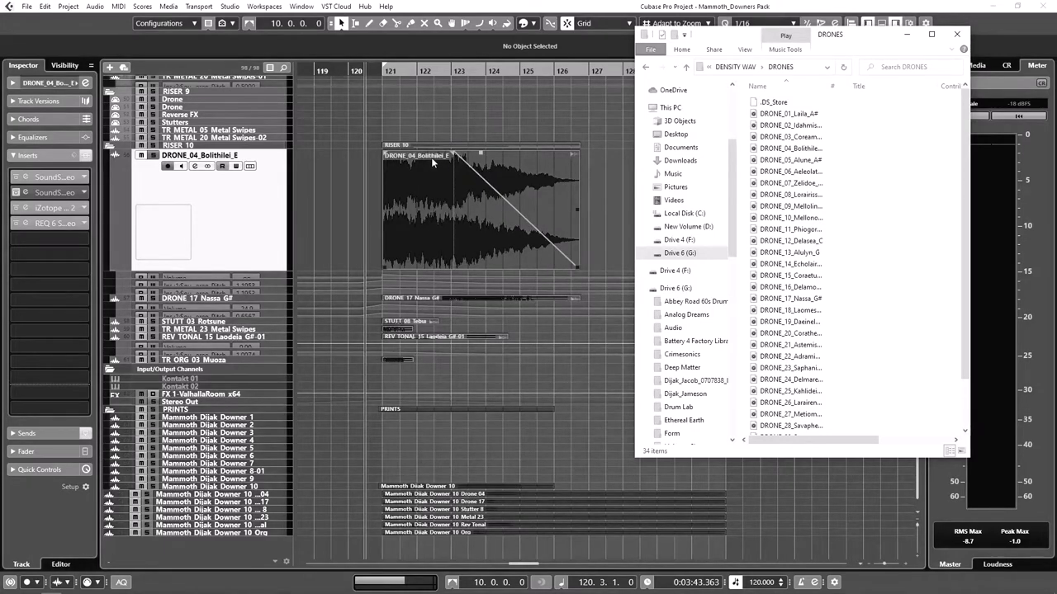
# Go up through the parent folders to the Mammoth library and reopen DENSITY and its DENSITY WAV folder
pyautogui.click(686, 67)
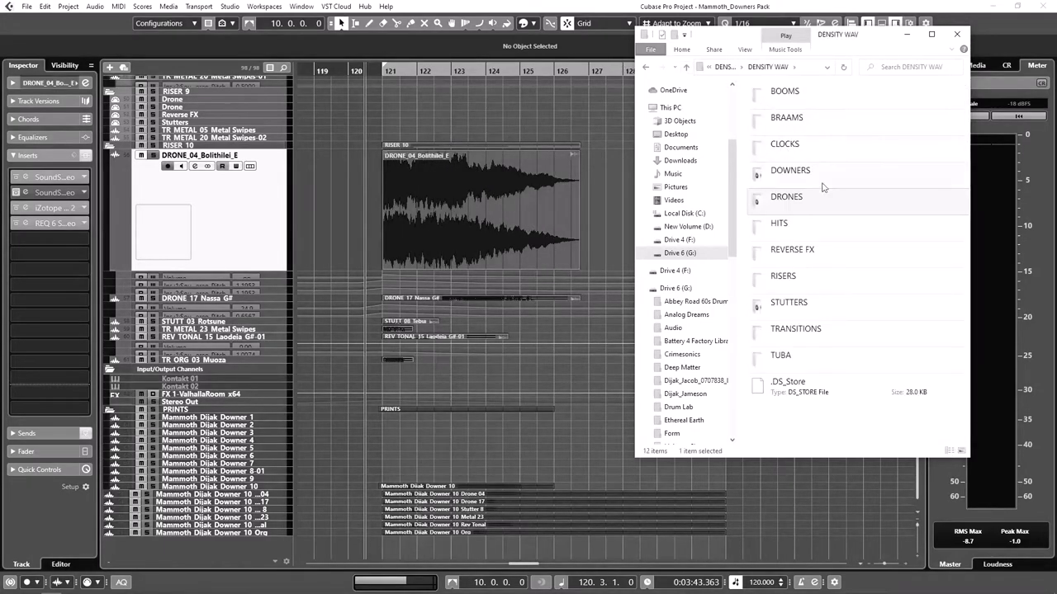
pyautogui.click(685, 68)
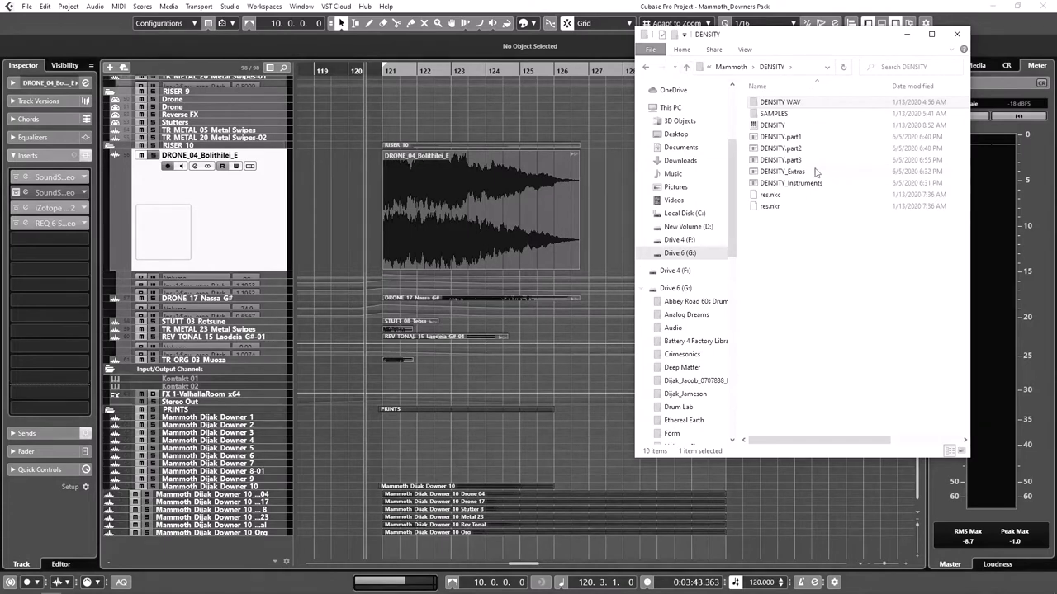
pyautogui.click(688, 71)
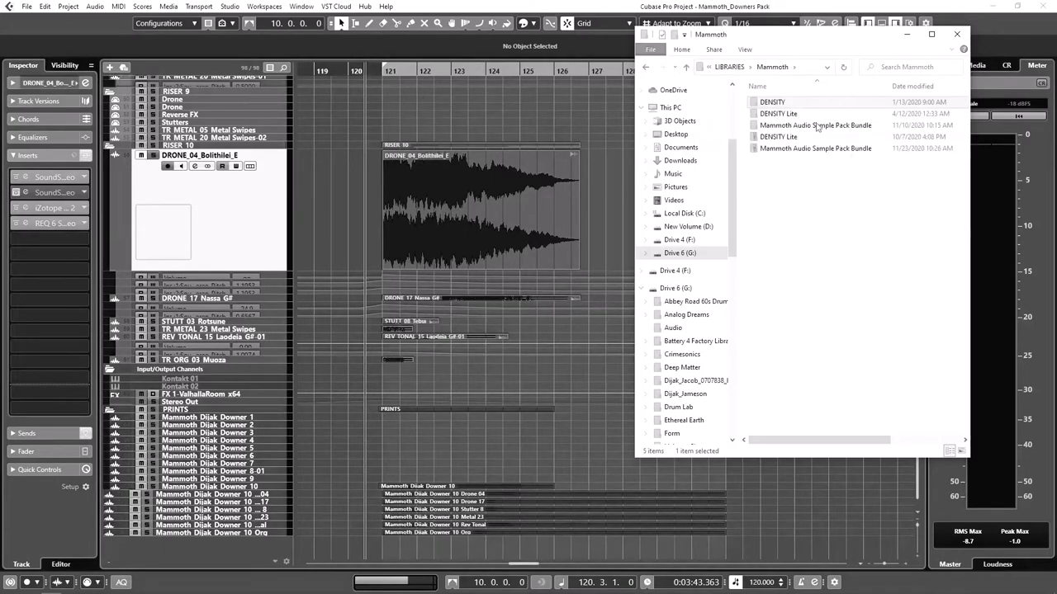
pyautogui.doubleClick(774, 103)
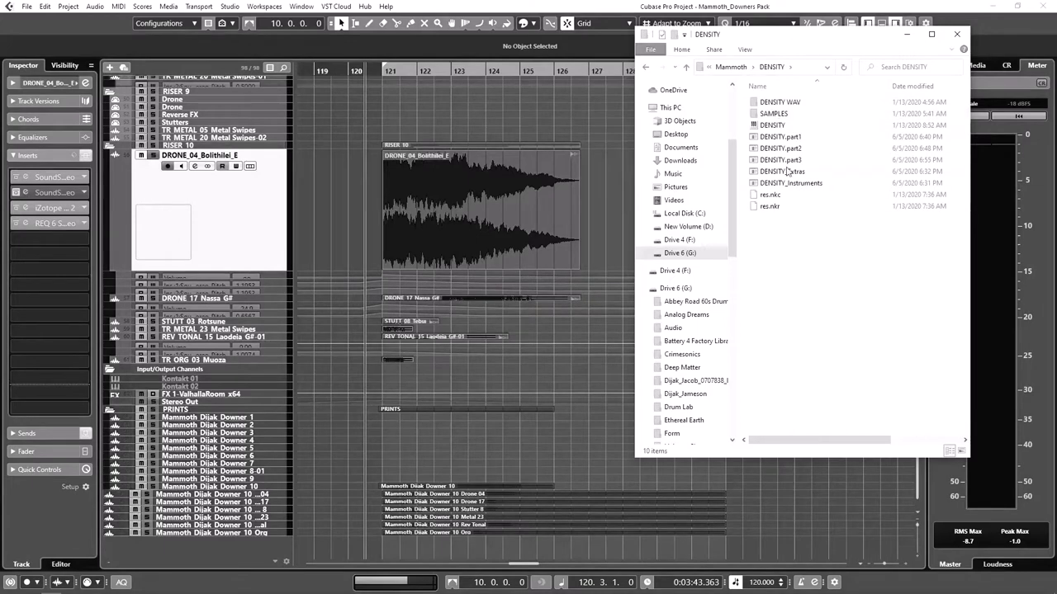
pyautogui.doubleClick(780, 102)
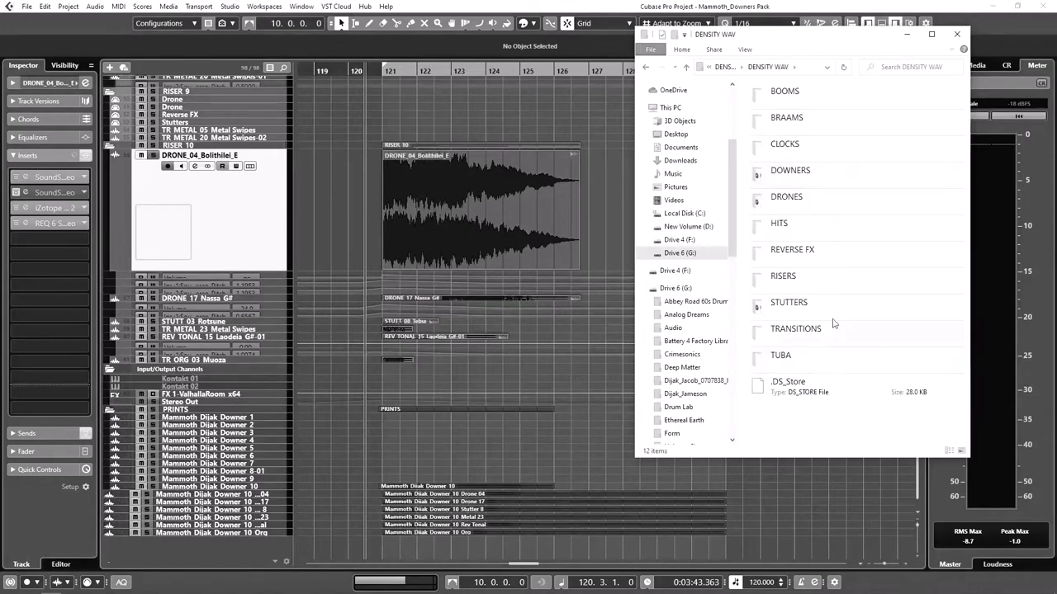
# View the samples in the DOWNERS folder and shift the File Explorer window slightly
pyautogui.click(828, 177)
pyautogui.doubleClick(827, 177)
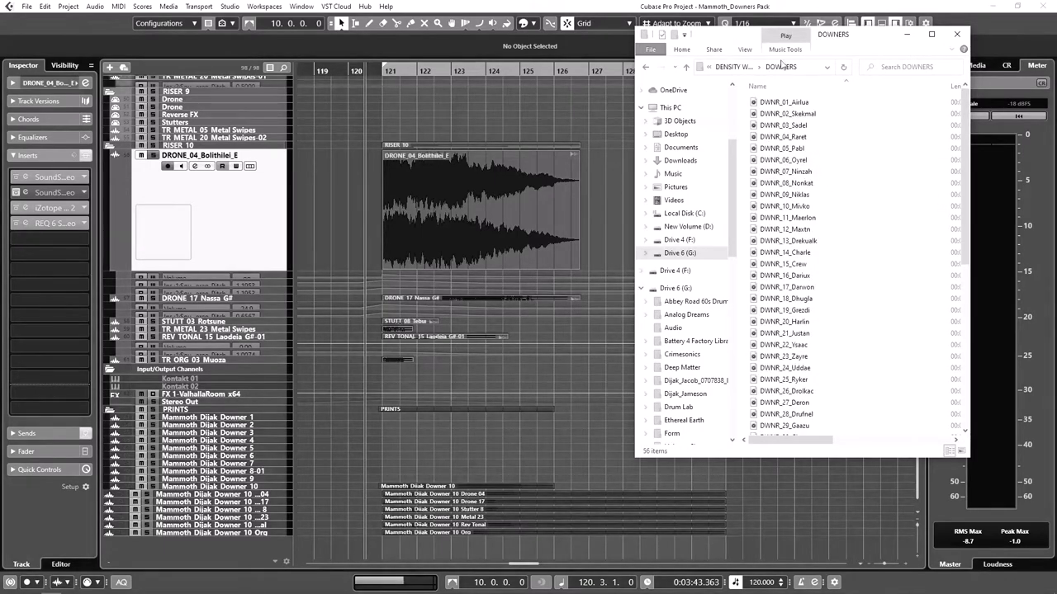
pyautogui.moveTo(870, 39); pyautogui.dragTo(852, 39)
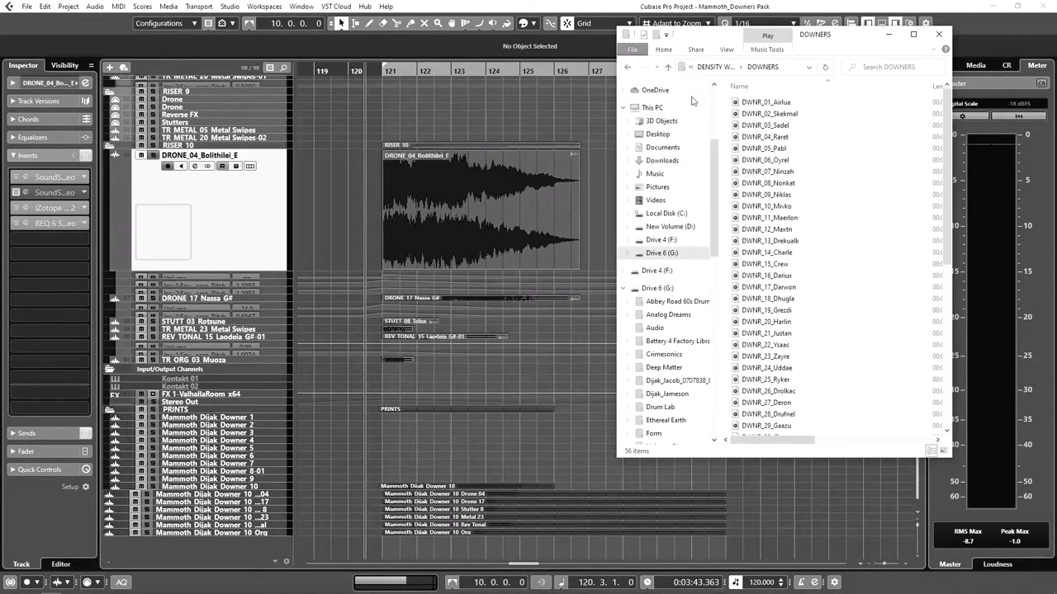
# Return to the DRONES folder, widen the name column, and preview DRONE_04_Bolithilei_E.wav before closing the player
pyautogui.click(668, 68)
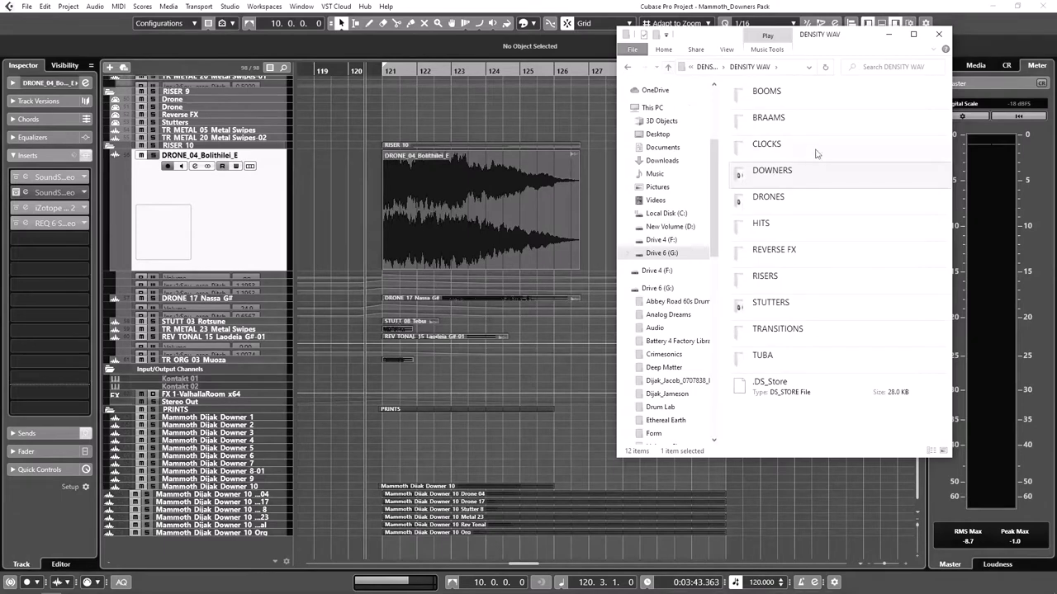
pyautogui.doubleClick(801, 200)
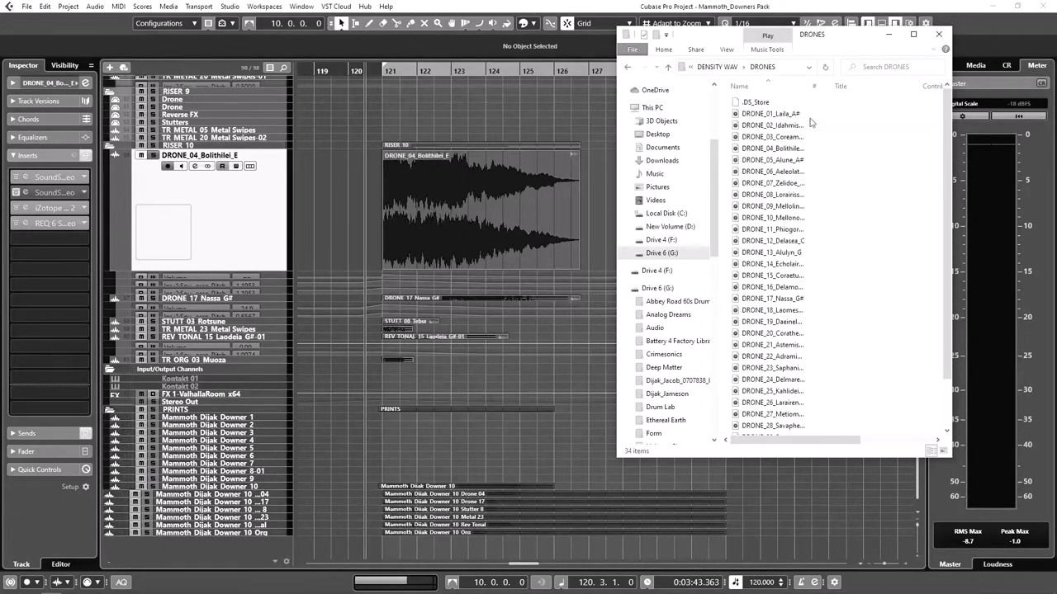
pyautogui.moveTo(809, 86); pyautogui.dragTo(874, 86)
pyautogui.click(796, 151)
pyautogui.doubleClick(797, 151)
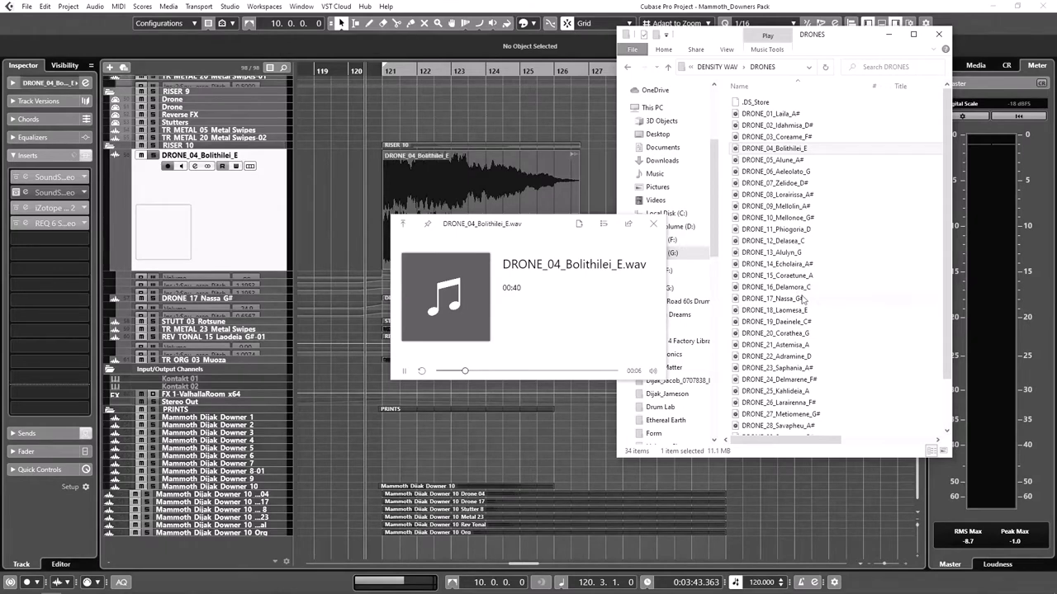
pyautogui.click(653, 224)
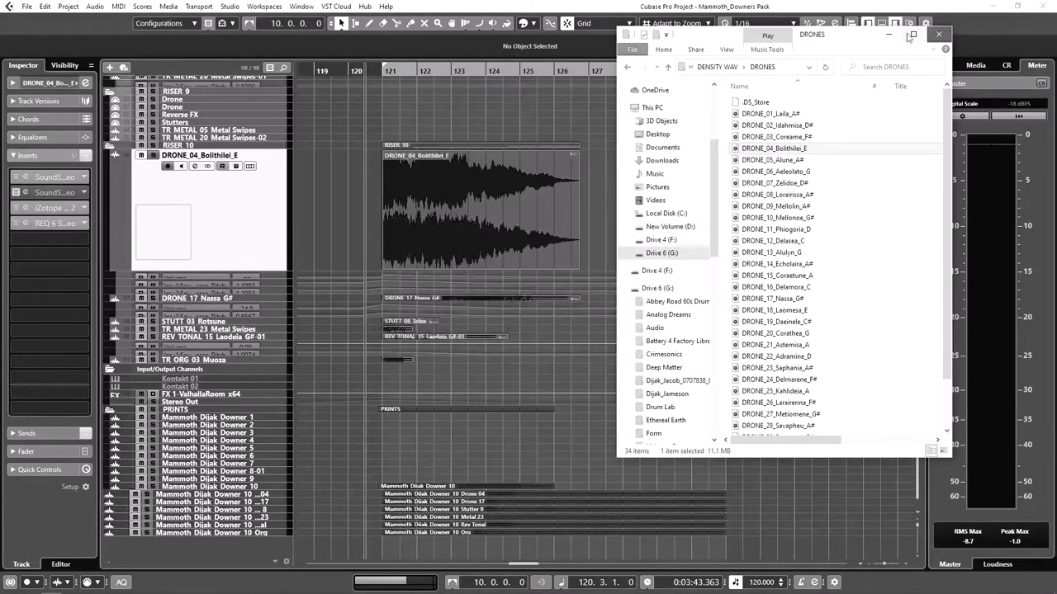
# Switch back to Cubase and expand the DRONE_04_Bolithilei_E automation lanes to examine the volume and SoundShifter pitch curves
pyautogui.click(590, 182)
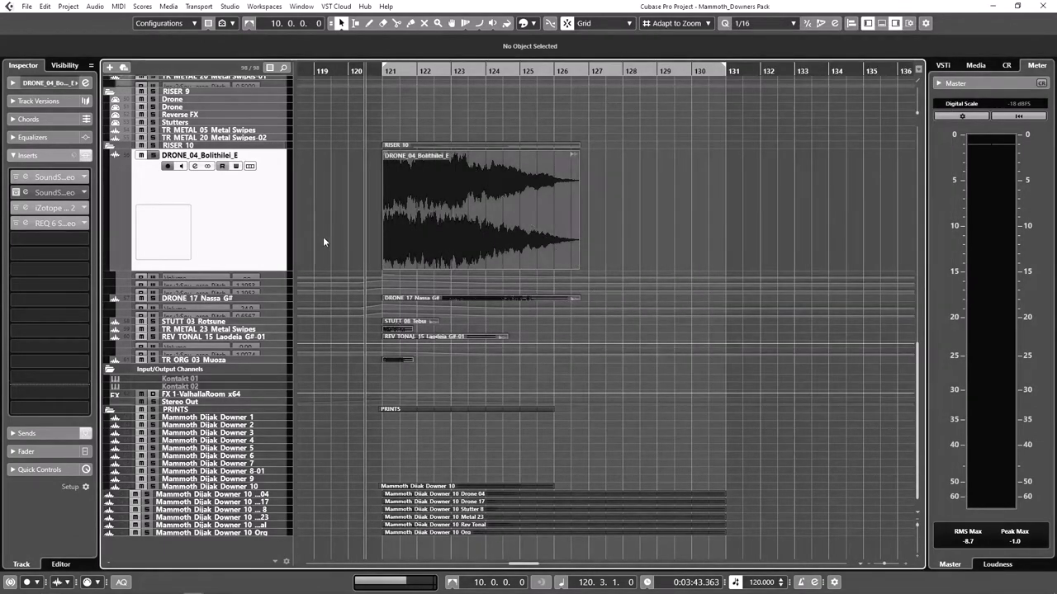
pyautogui.click(270, 290)
pyautogui.scroll(-2, 660, 206)
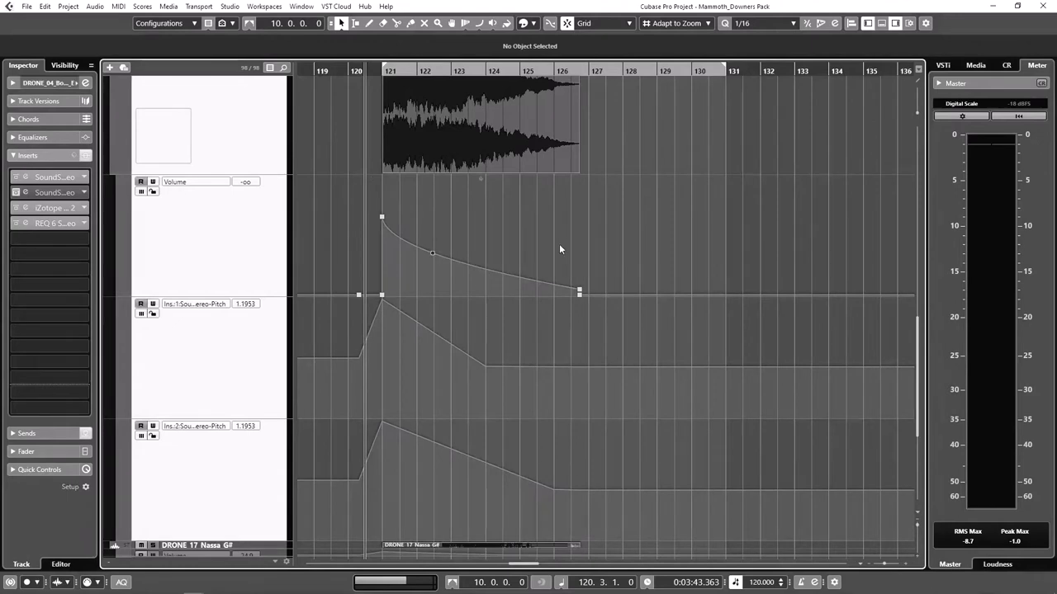
pyautogui.scroll(2, 578, 192)
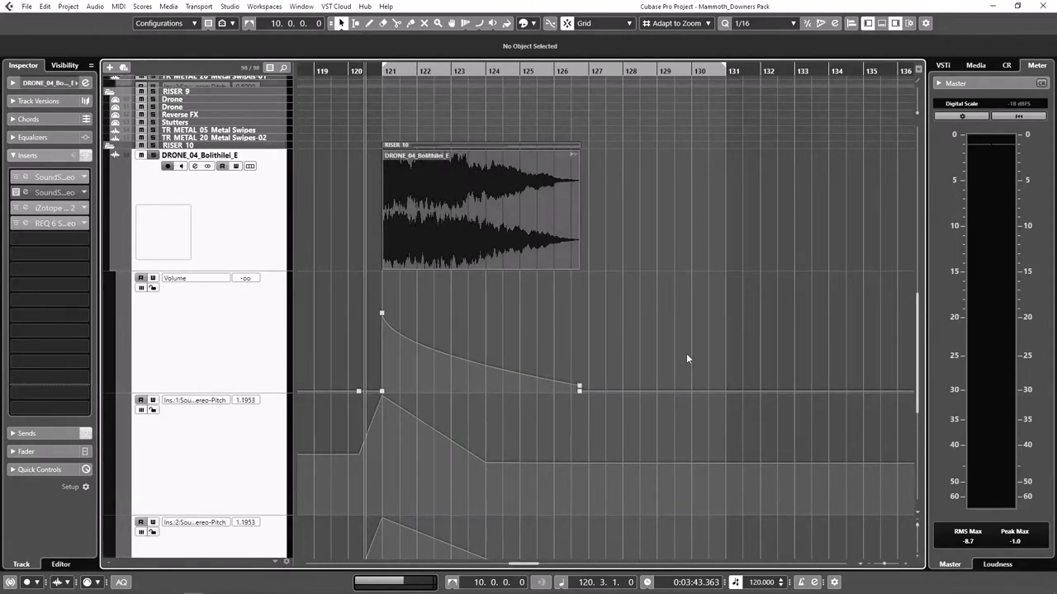
pyautogui.scroll(-2, 633, 295)
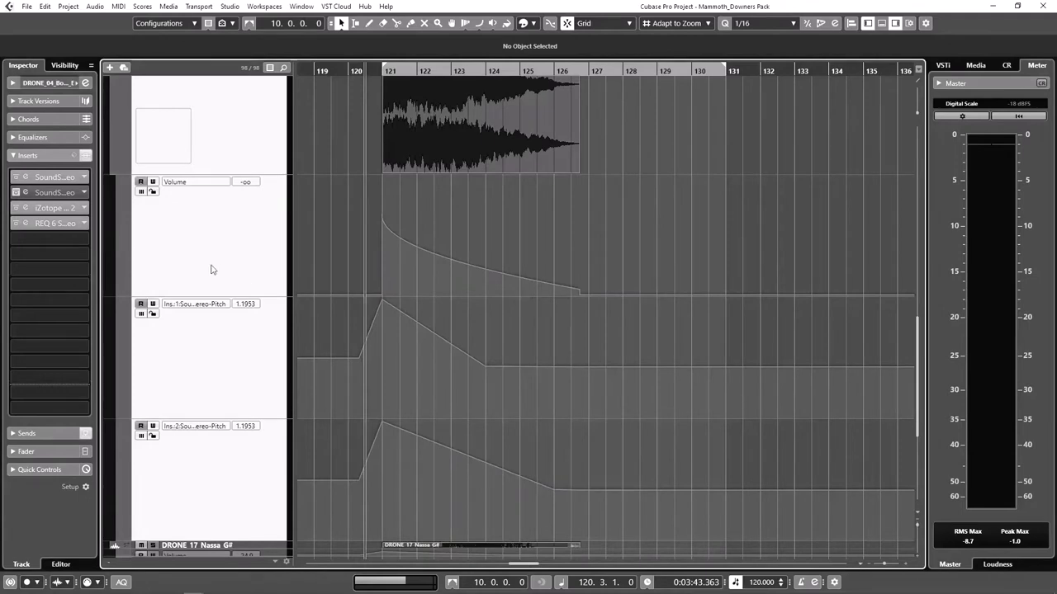
# View the settings of the first SoundShifter Pitch Stereo insert on DRONE_04_Bolithilei_E beside the automation lanes, then close the plug-in
pyautogui.click(27, 179)
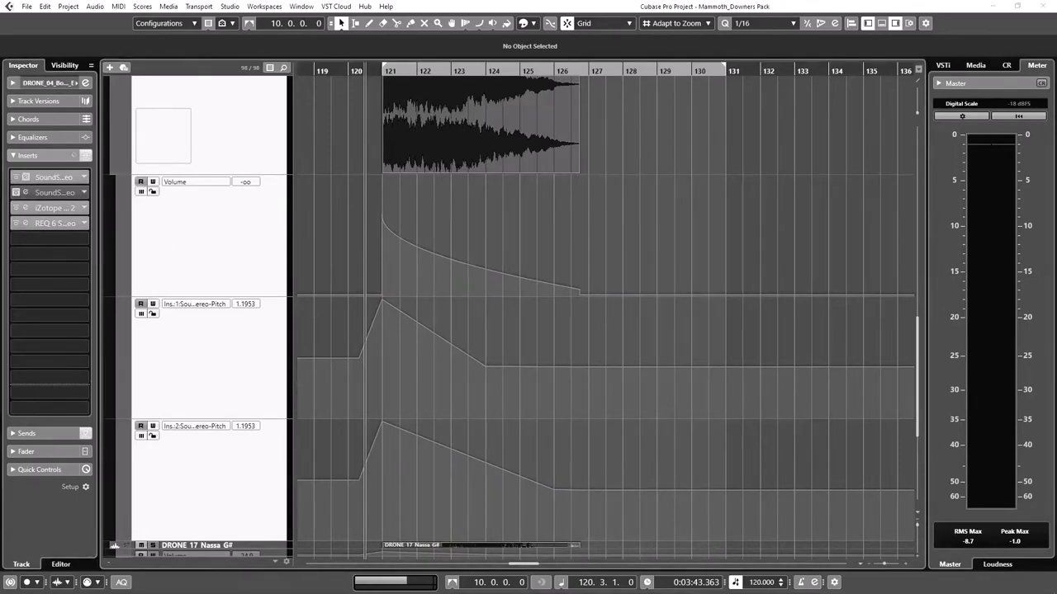
pyautogui.moveTo(113, 183); pyautogui.dragTo(634, 101)
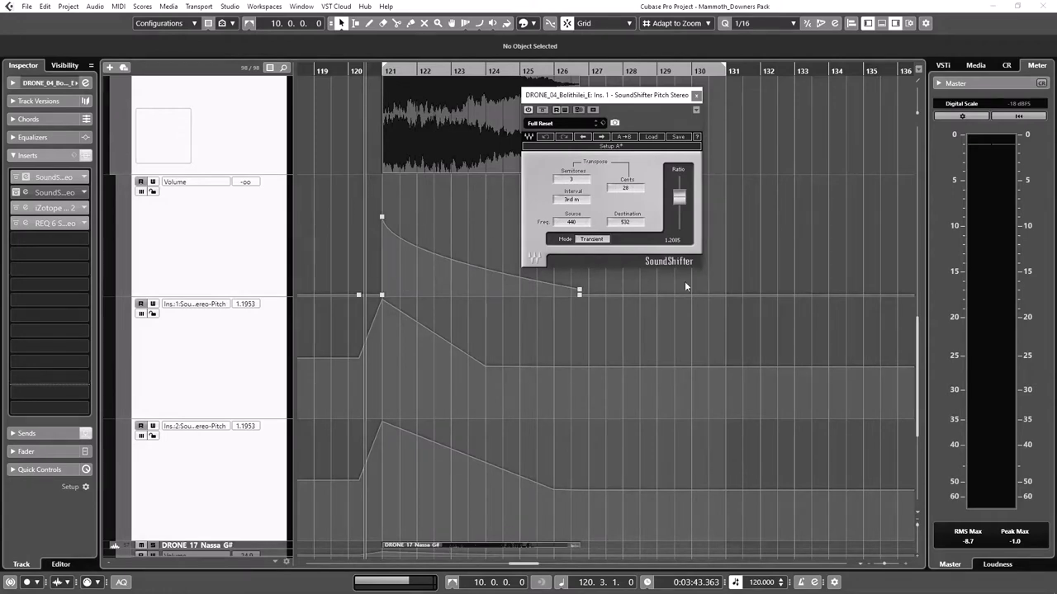
pyautogui.click(696, 96)
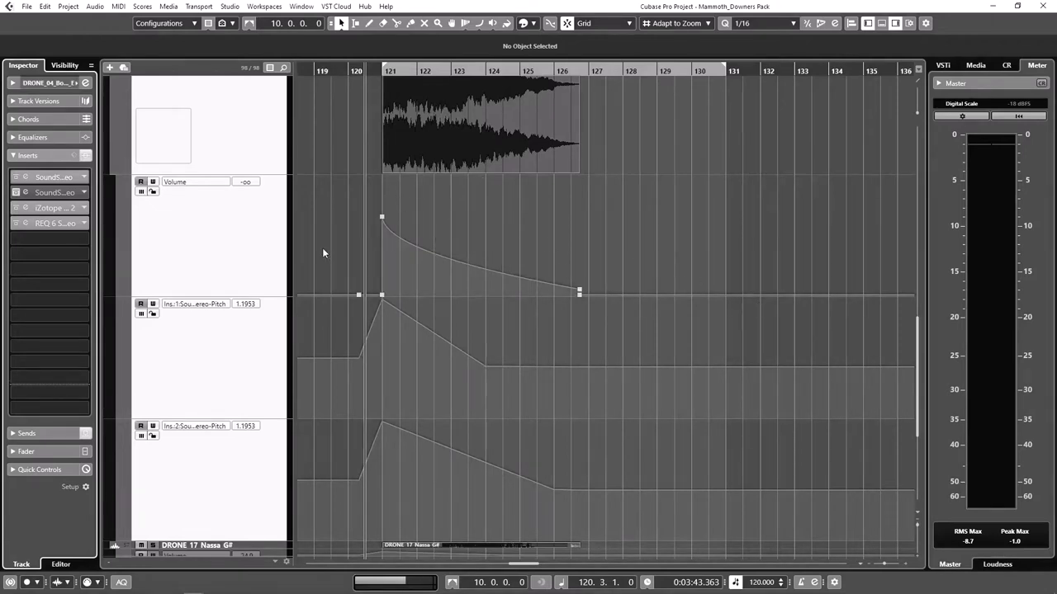
# Show where the Pitch parameter of 1 - SoundShifter Pitch Stereo is found among the lower pitch lane's additional automation parameters
pyautogui.scroll(2, 322, 247)
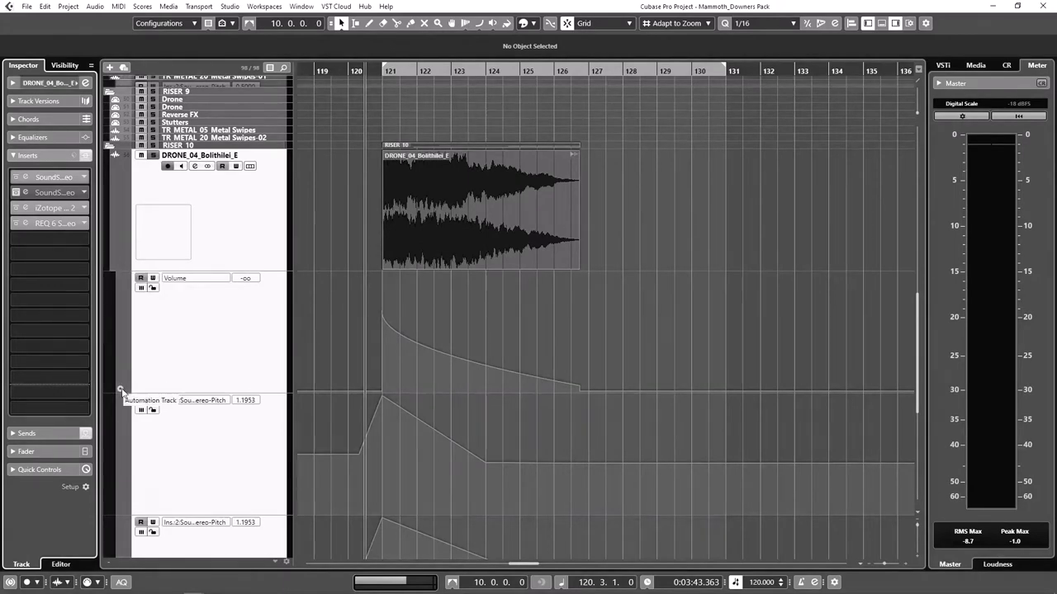
pyautogui.scroll(-3, 140, 380)
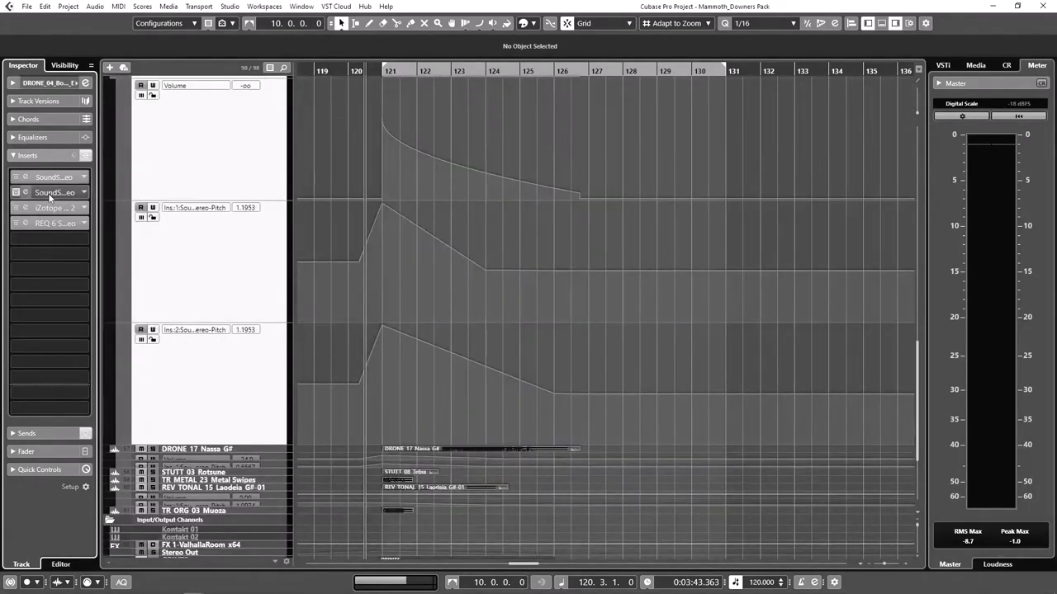
pyautogui.scroll(2, 188, 227)
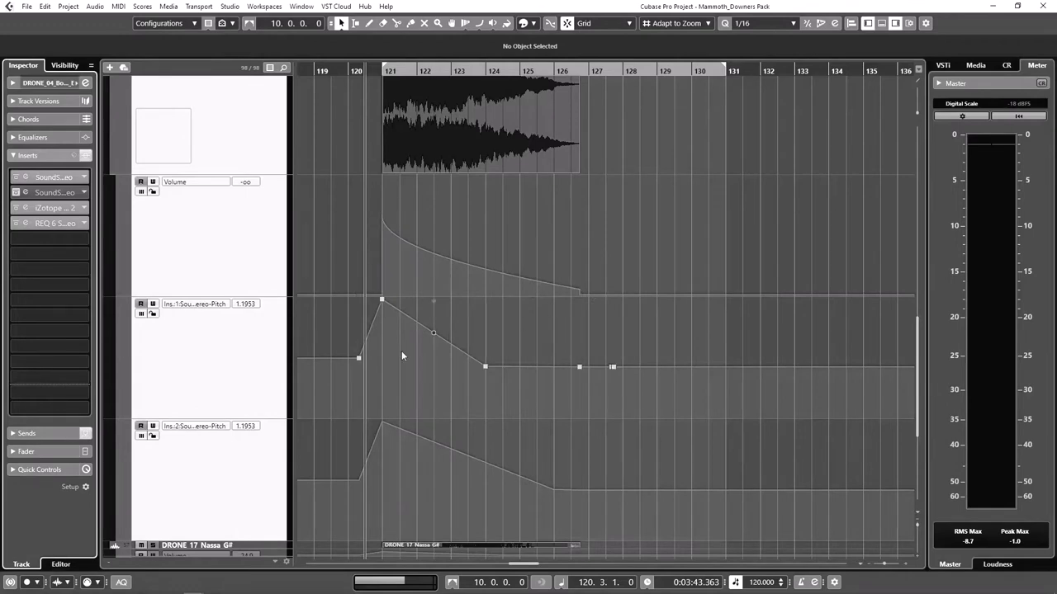
pyautogui.scroll(-2, 244, 464)
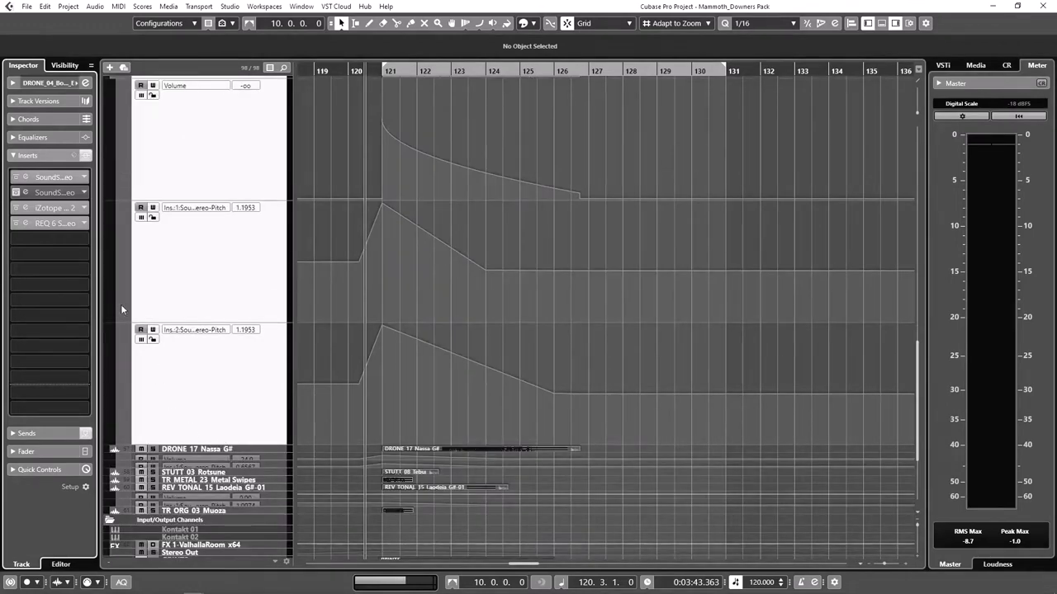
pyautogui.click(213, 336)
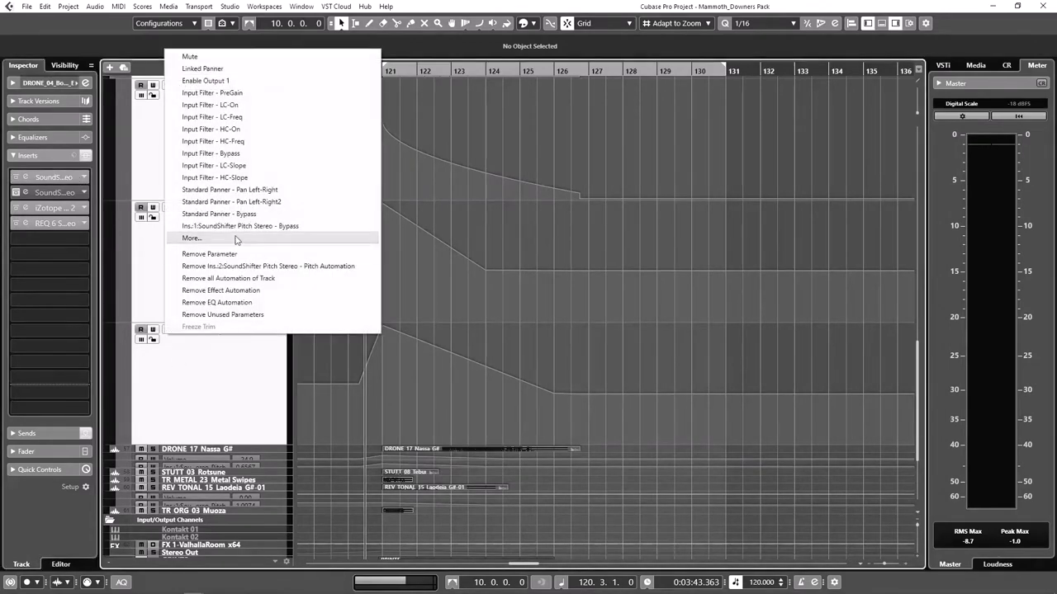
pyautogui.click(235, 240)
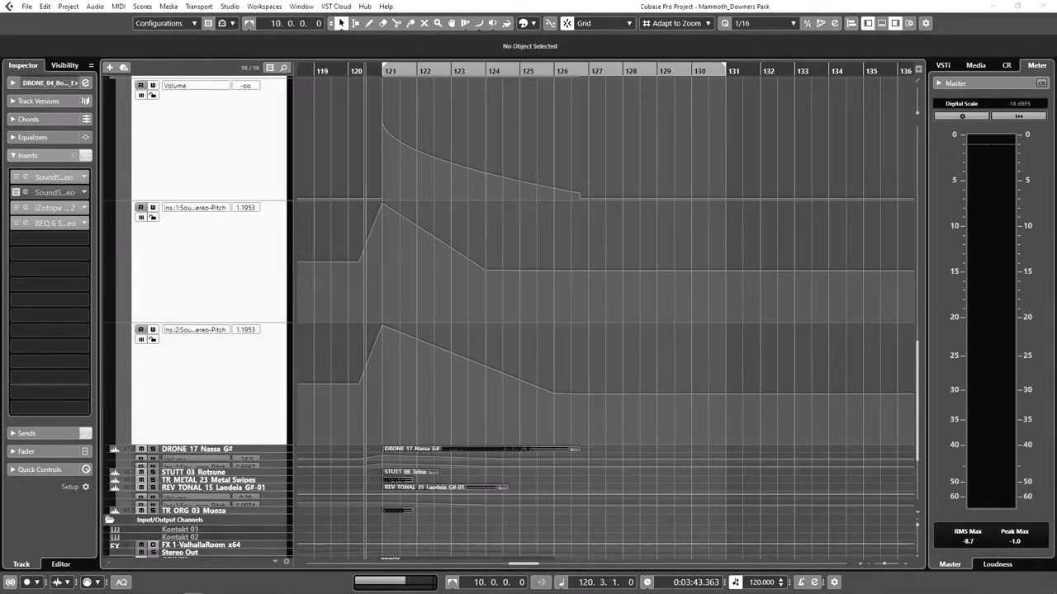
pyautogui.moveTo(274, 88); pyautogui.dragTo(576, 66)
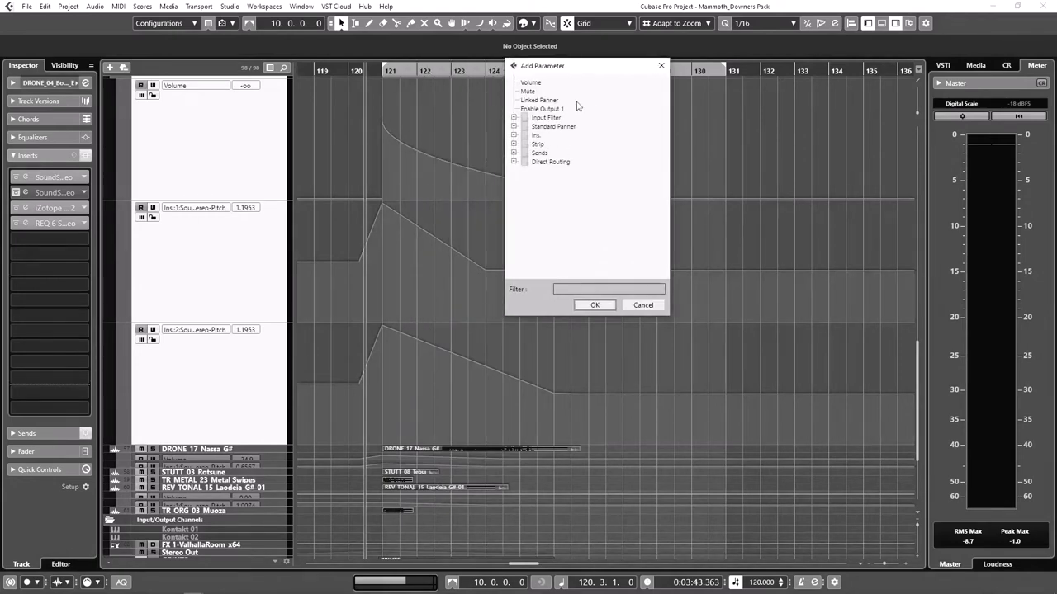
pyautogui.click(514, 136)
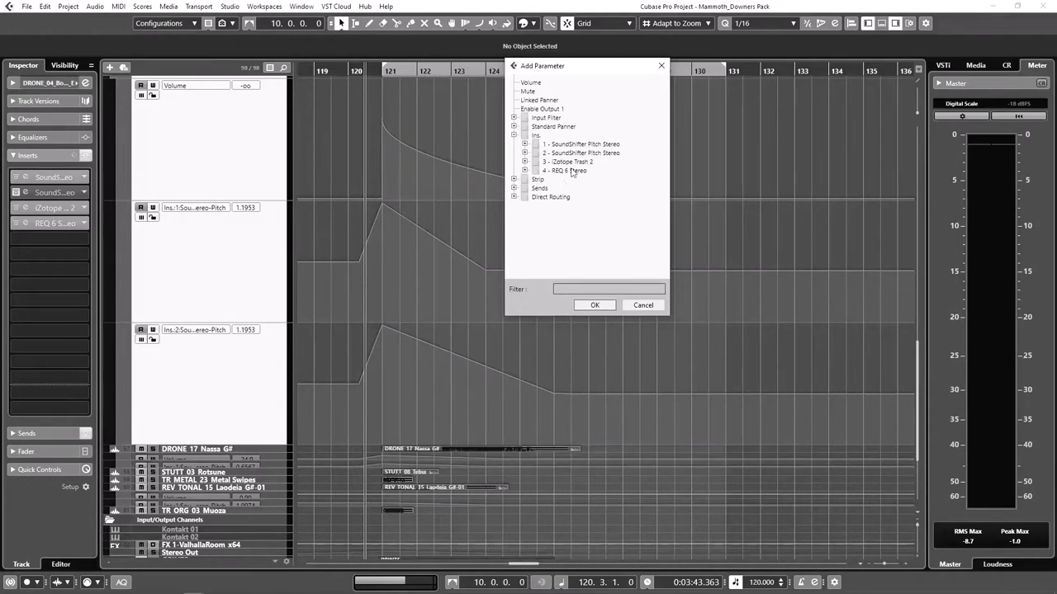
pyautogui.click(525, 144)
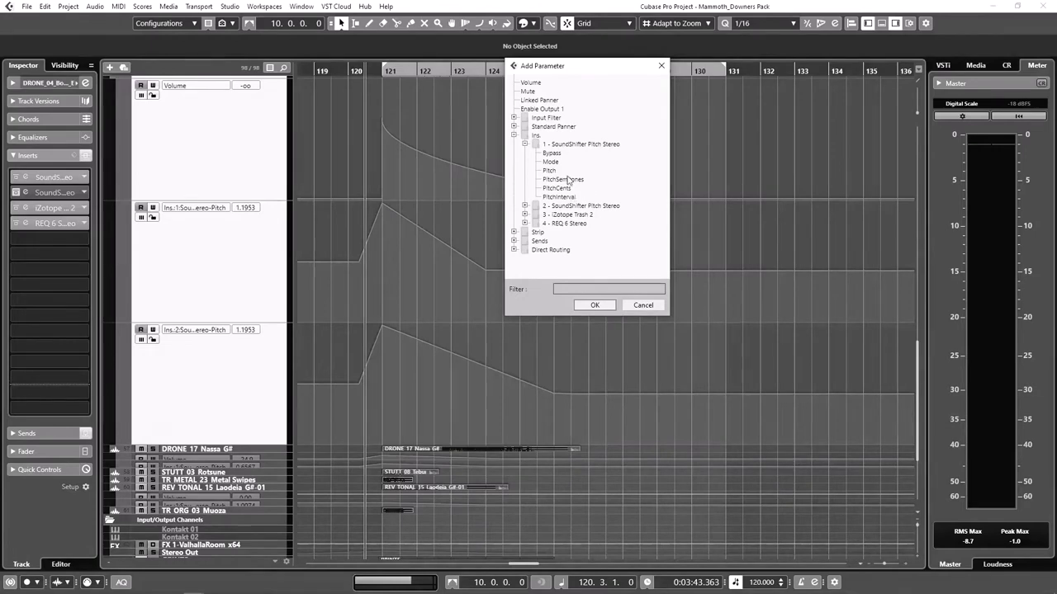
pyautogui.click(552, 171)
pyautogui.click(594, 305)
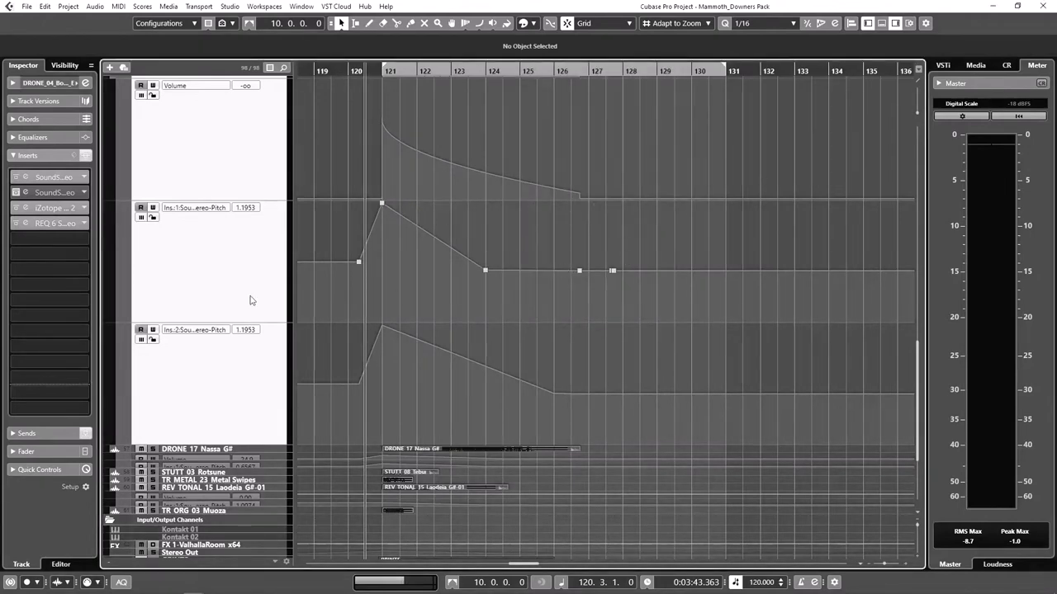
# Open the iZotope Trash 2 insert, browse its Heavy presets to Heavy Coughing Metals, view the distortion stage, and close the plug-in
pyautogui.click(26, 208)
pyautogui.moveTo(548, 114); pyautogui.dragTo(583, 55)
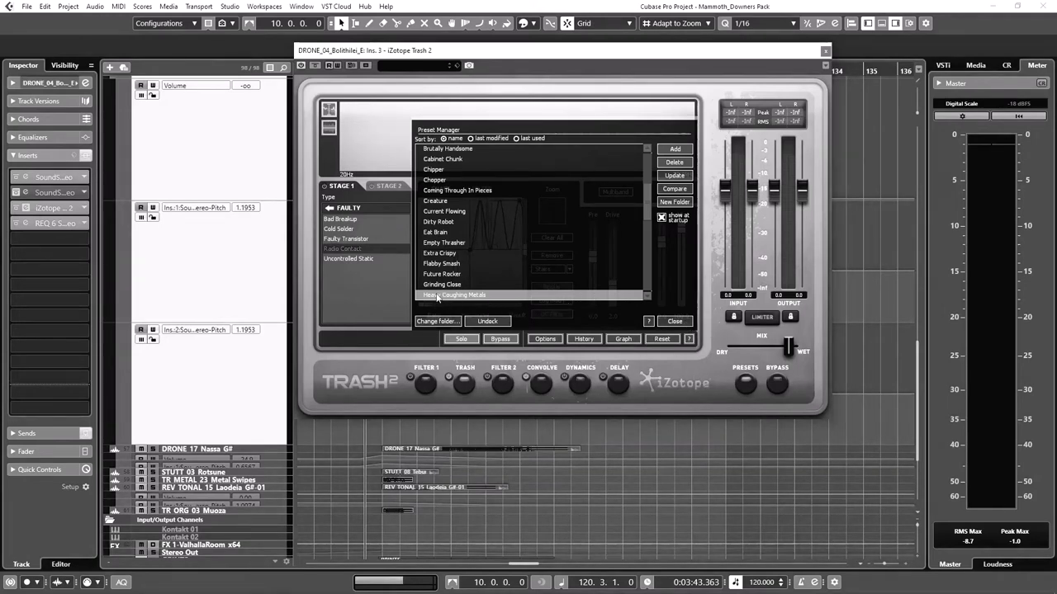
pyautogui.scroll(3, 515, 239)
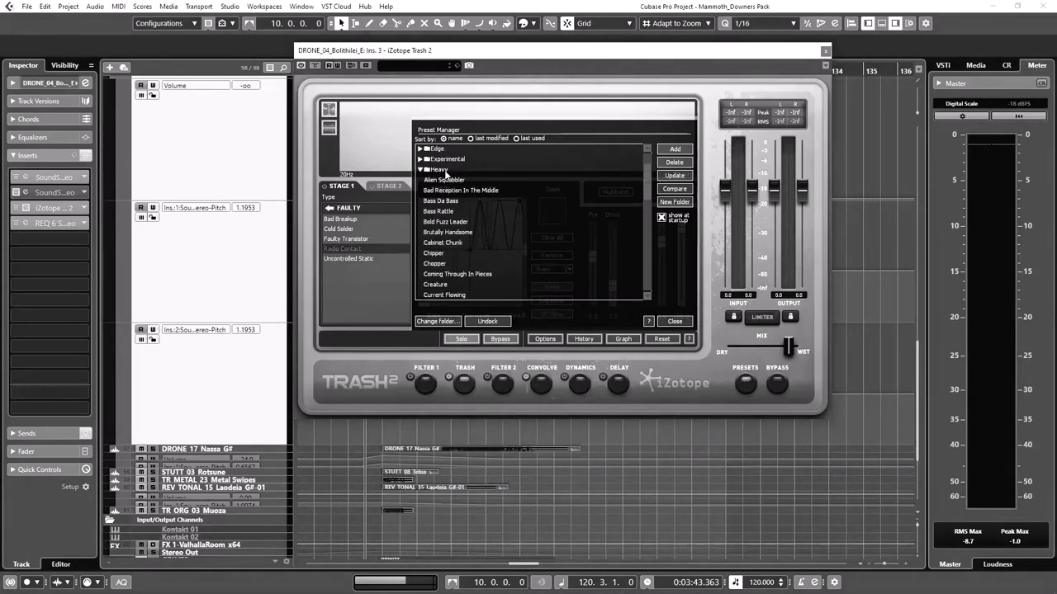
pyautogui.scroll(1, 483, 194)
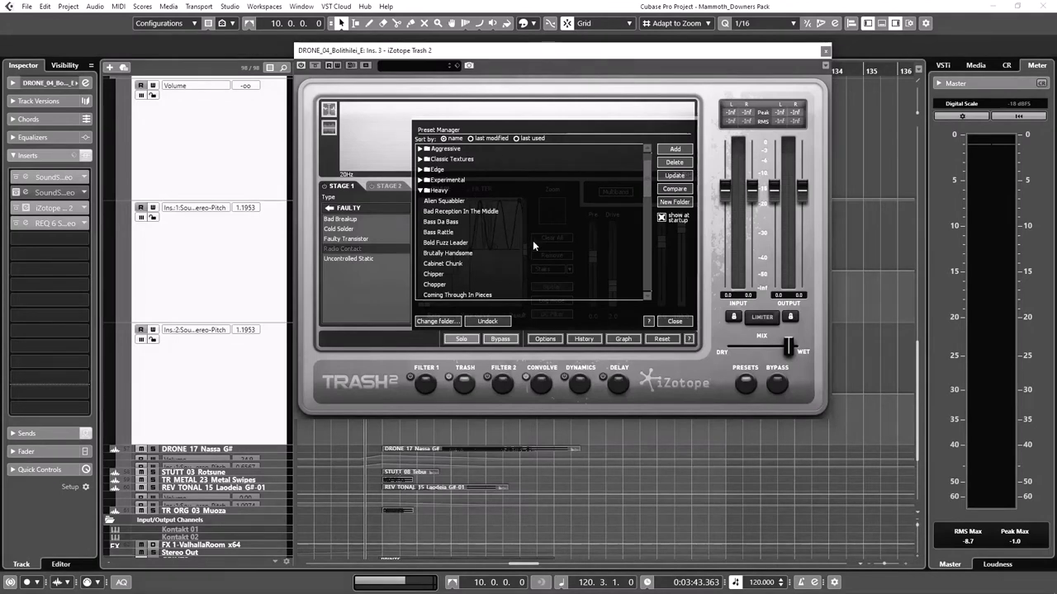
pyautogui.scroll(-1, 533, 240)
pyautogui.scroll(-4, 532, 241)
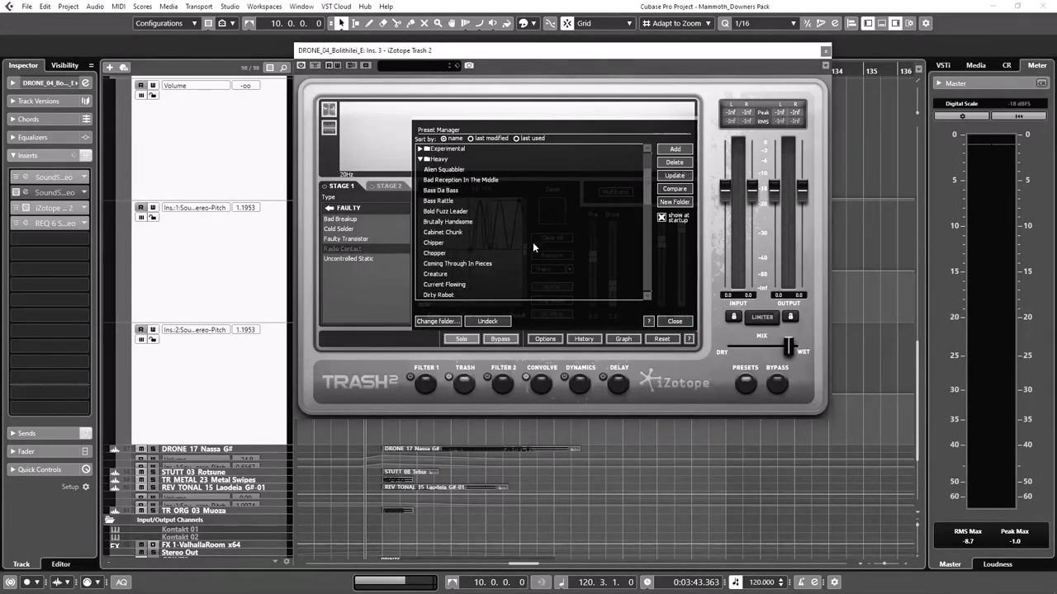
pyautogui.scroll(-1, 532, 243)
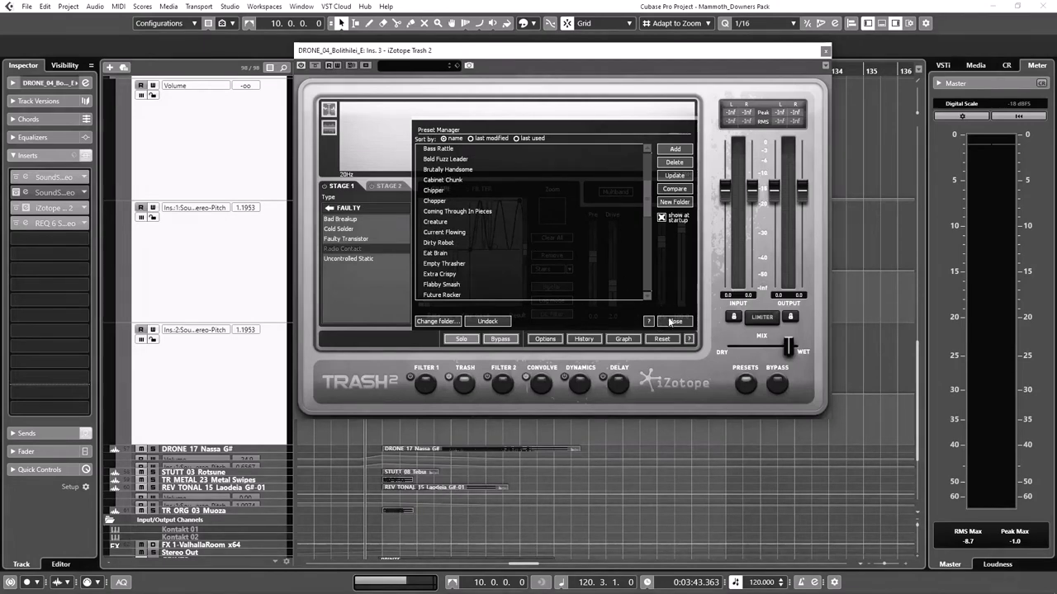
pyautogui.scroll(-3, 581, 237)
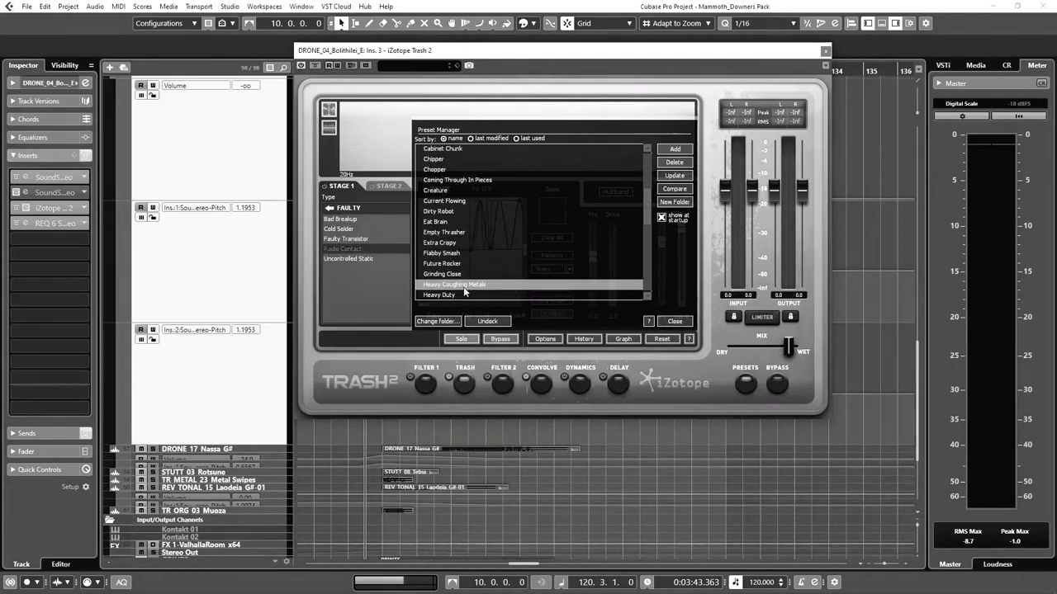
pyautogui.scroll(-1, 487, 283)
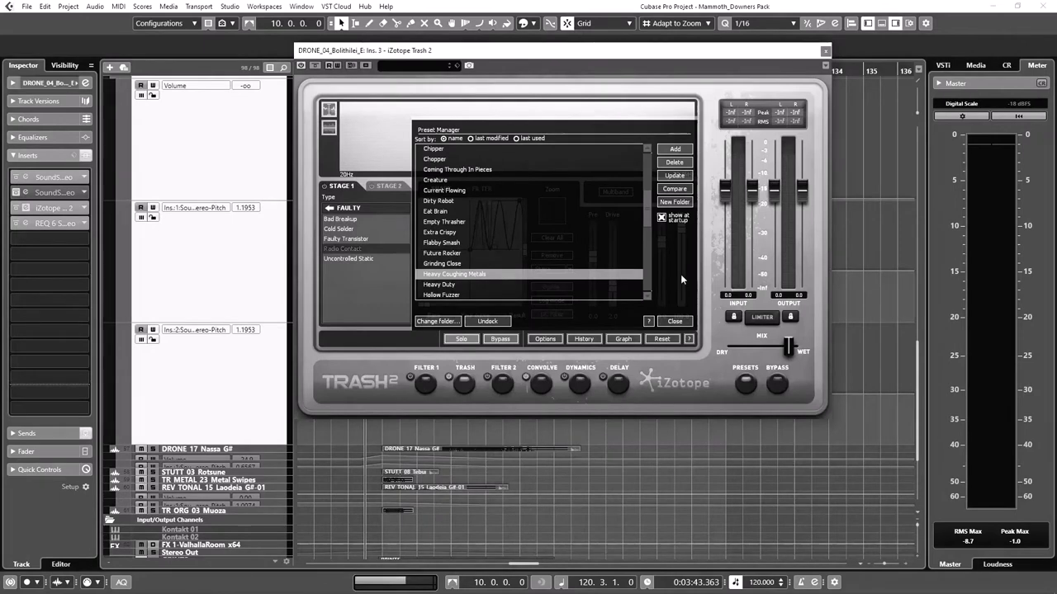
pyautogui.click(676, 322)
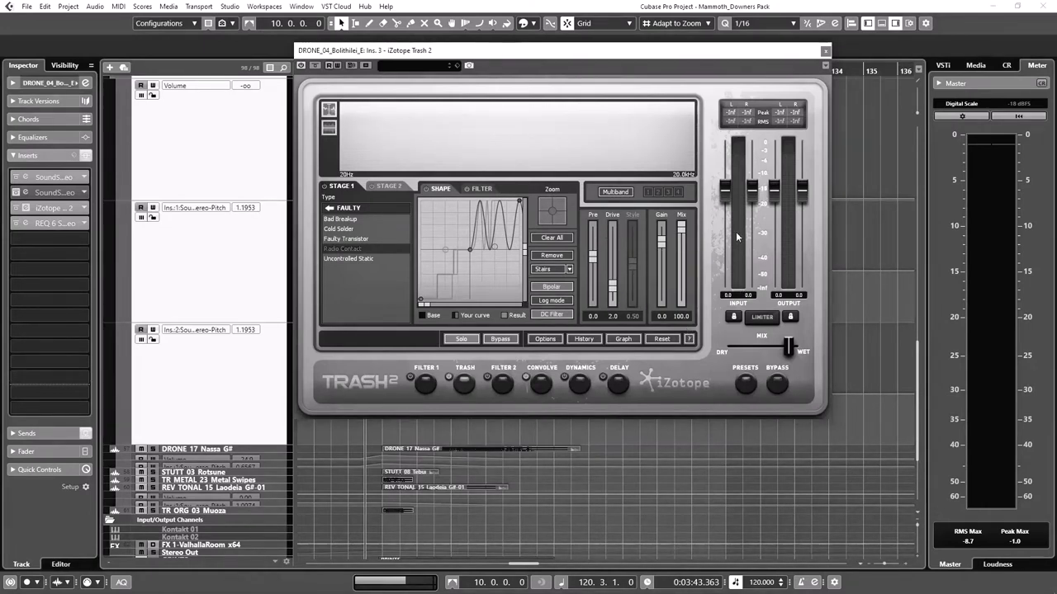
pyautogui.click(825, 50)
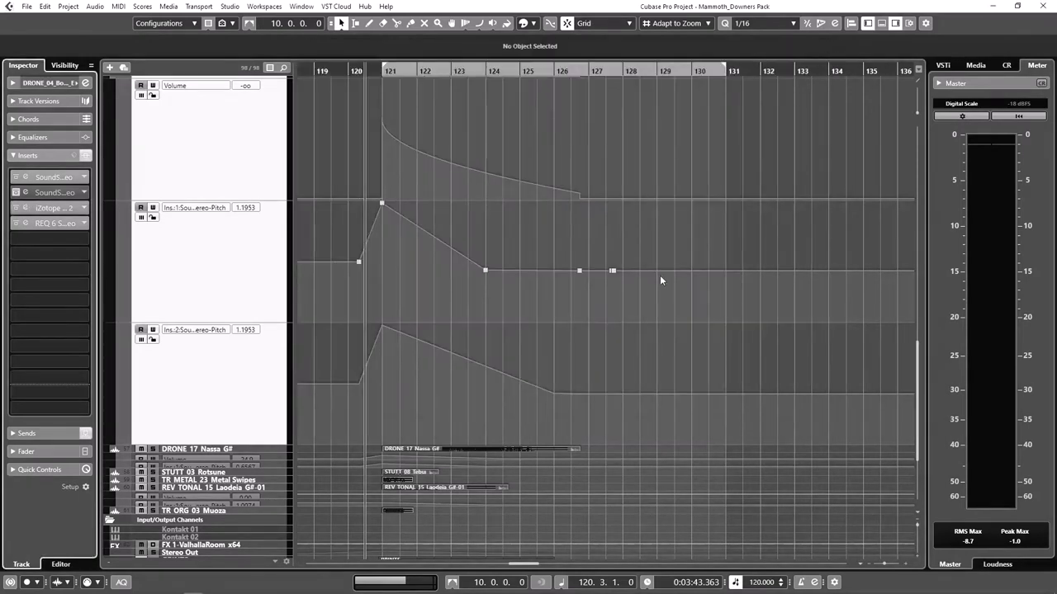
# Open the REQ 6 Stereo insert on the same drone track, view its EQ curve, and close the plug-in
pyautogui.doubleClick(28, 224)
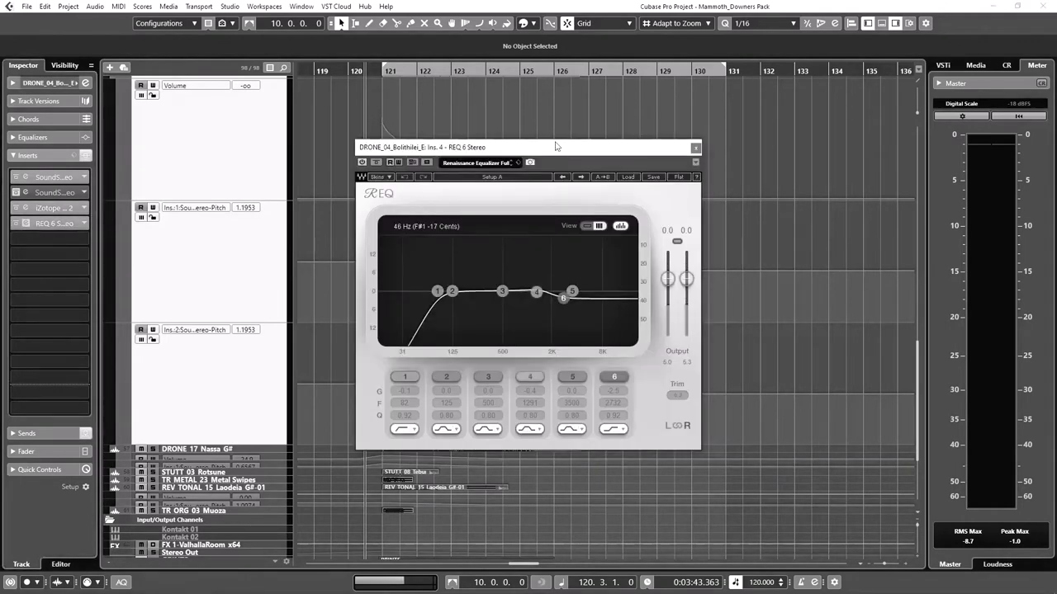
pyautogui.moveTo(557, 150); pyautogui.dragTo(698, 45)
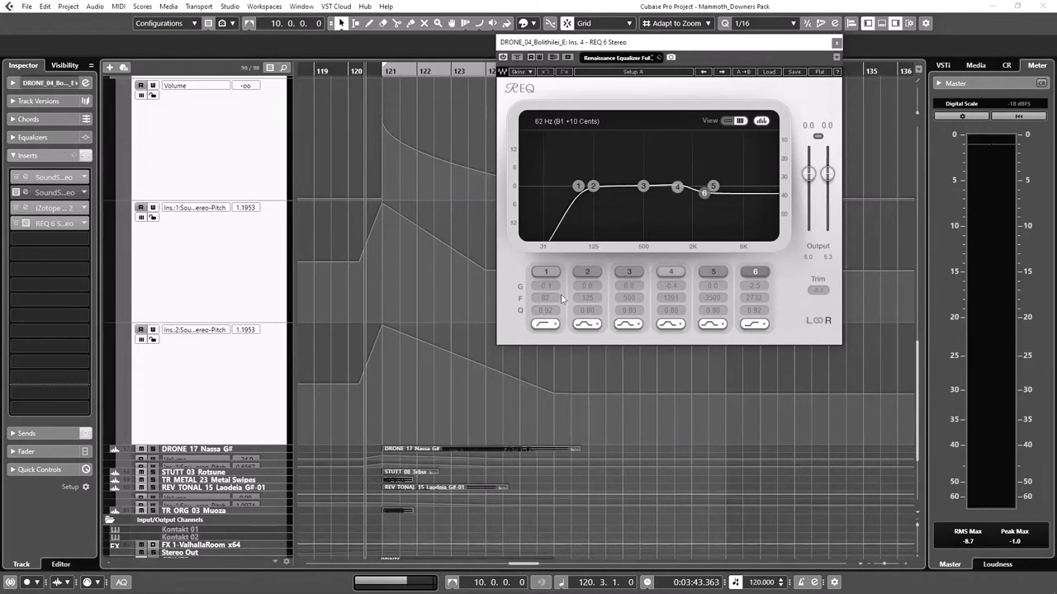
pyautogui.click(835, 44)
# Select the DRONE_04_Bolithilei_E clip with its automation lanes collapsed and play it back
pyautogui.scroll(5, 568, 328)
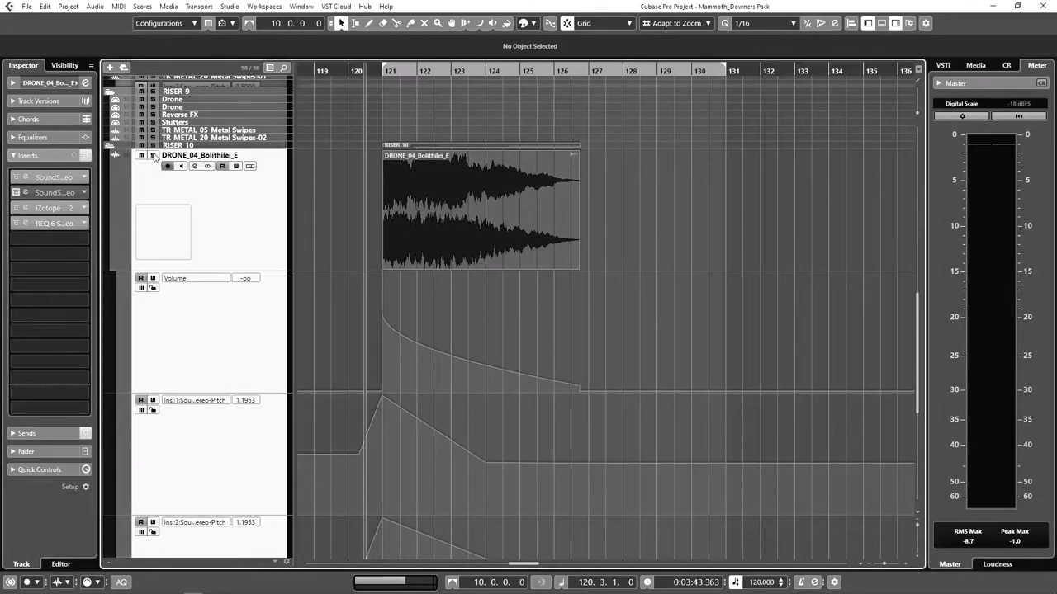
pyautogui.click(423, 190)
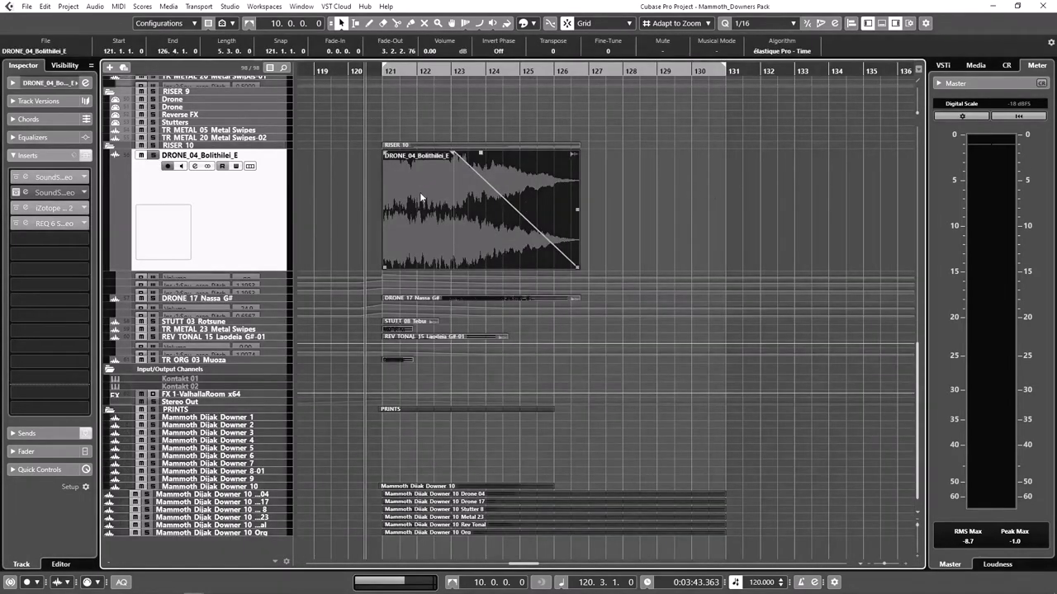
pyautogui.press('space')
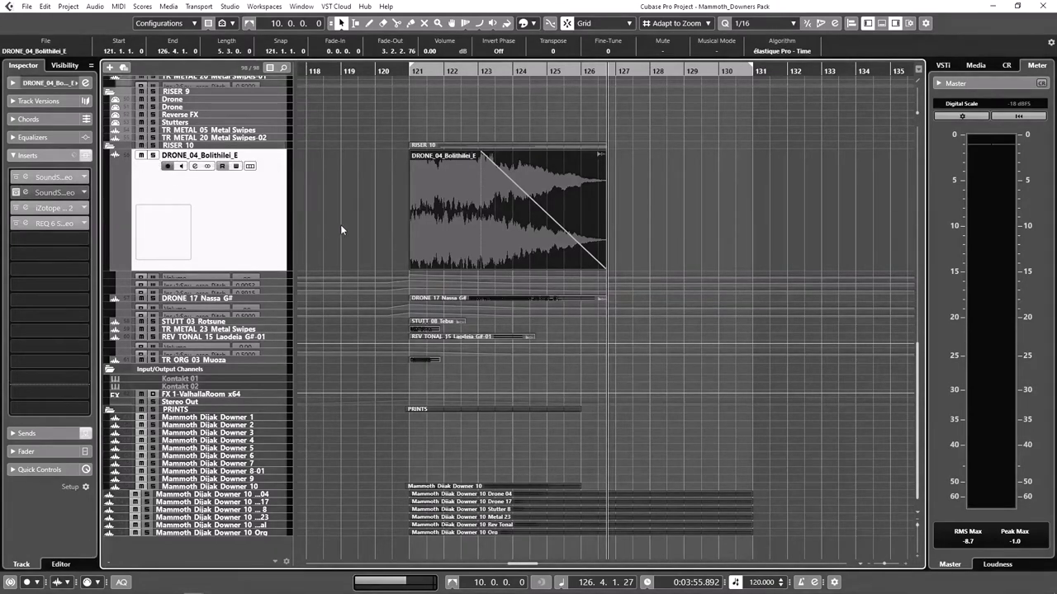
# Select the DRONE_17_Nassa_G# clip and expand its automation lanes to examine the volume and pitch curves
pyautogui.click(461, 295)
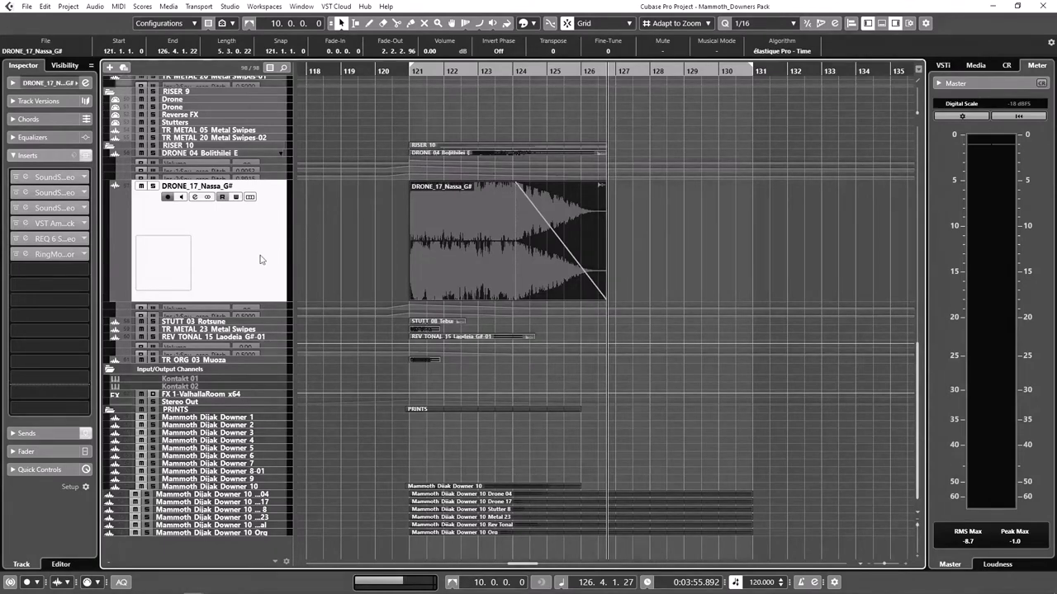
pyautogui.click(266, 312)
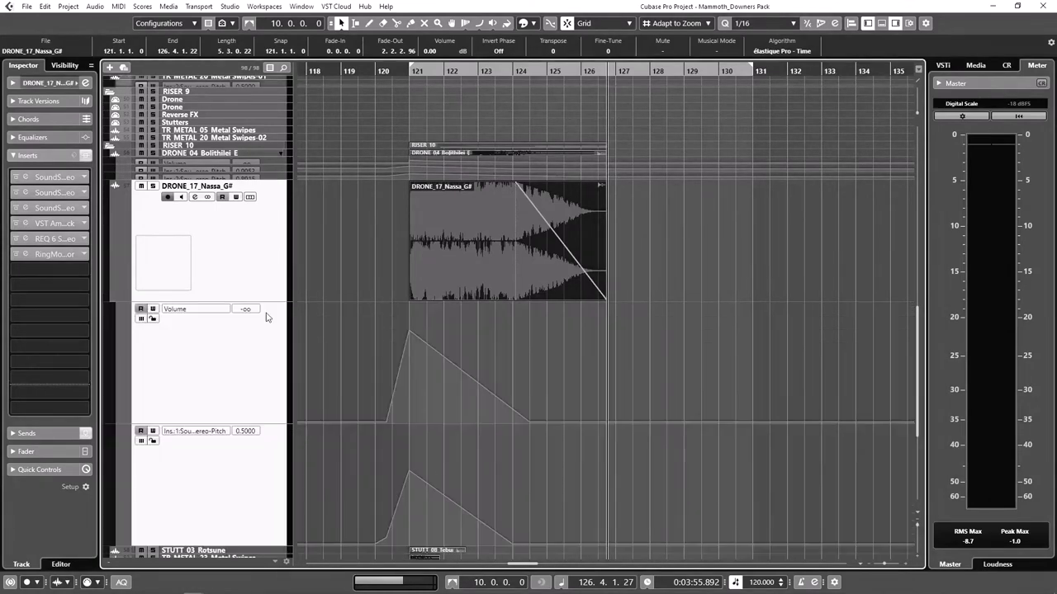
pyautogui.scroll(-3, 366, 309)
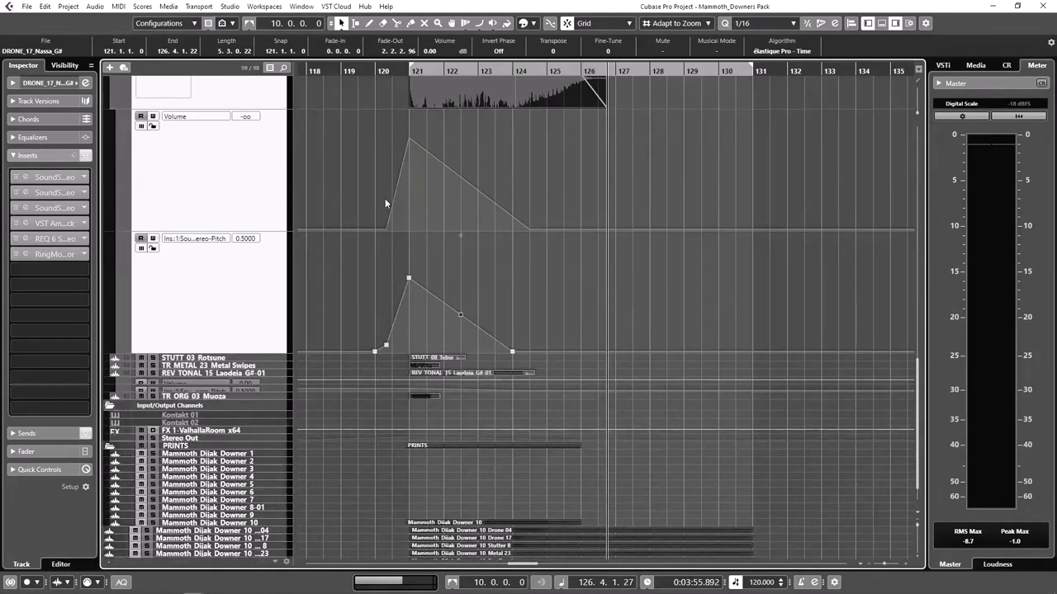
pyautogui.scroll(2, 622, 319)
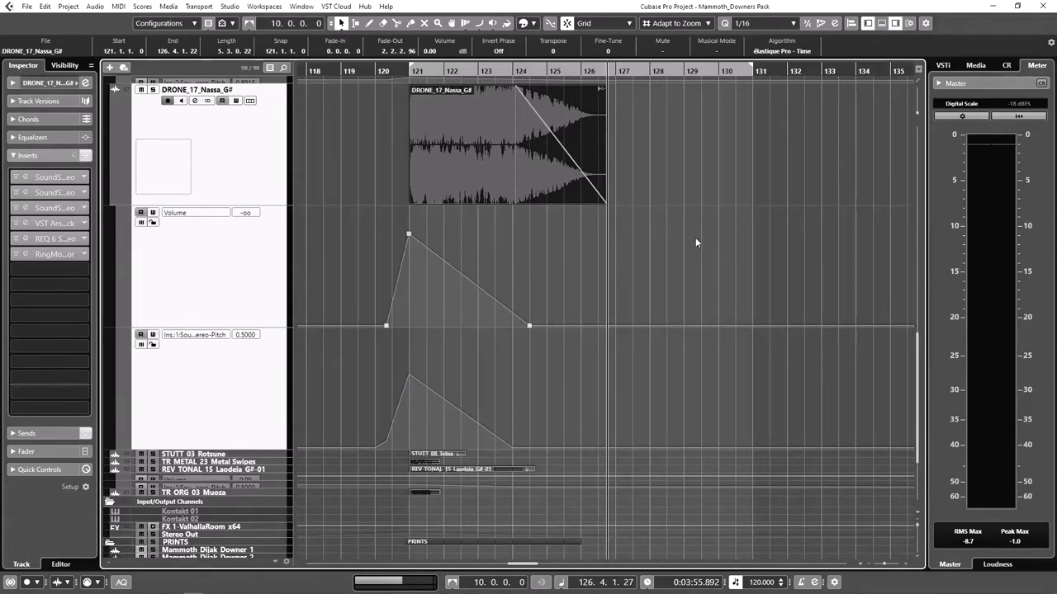
# View the second SoundShifter Pitch Stereo insert and the VST Amp Rack insert on the DRONE_17_Nassa_G# track, closing each plug-in
pyautogui.click(25, 193)
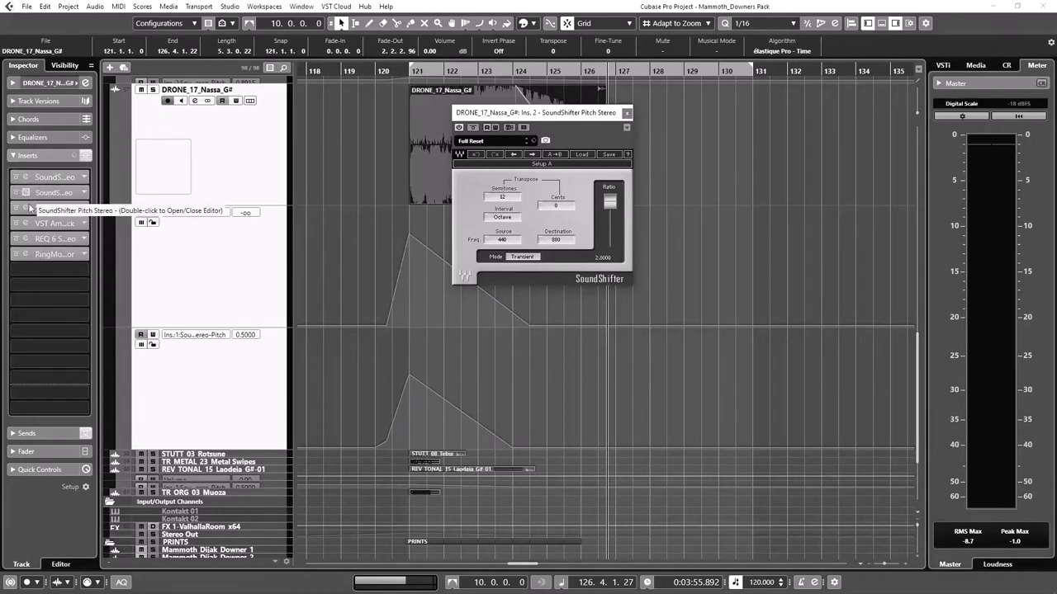
pyautogui.click(627, 113)
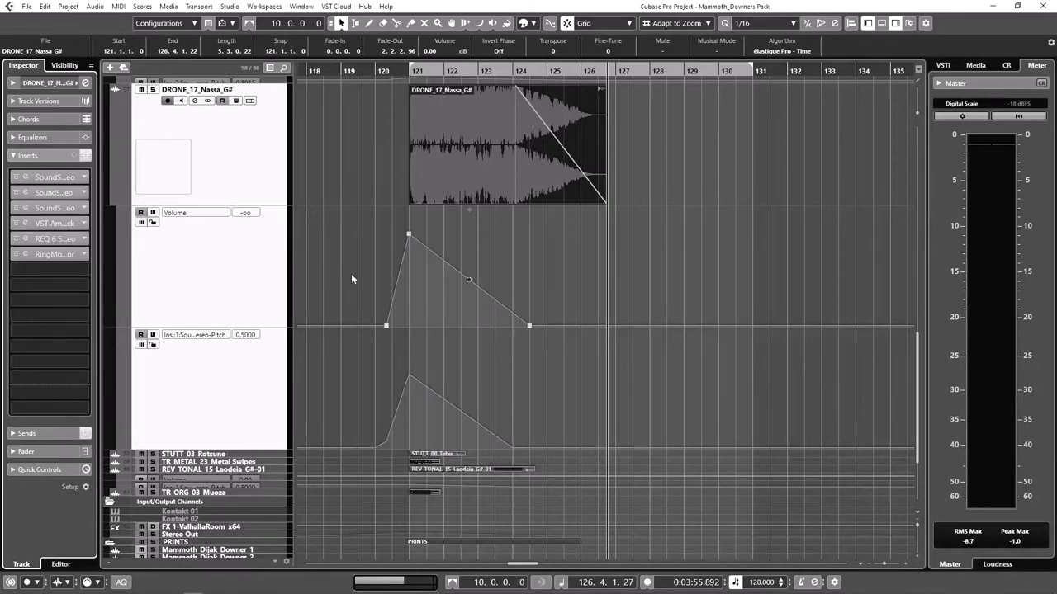
pyautogui.click(26, 223)
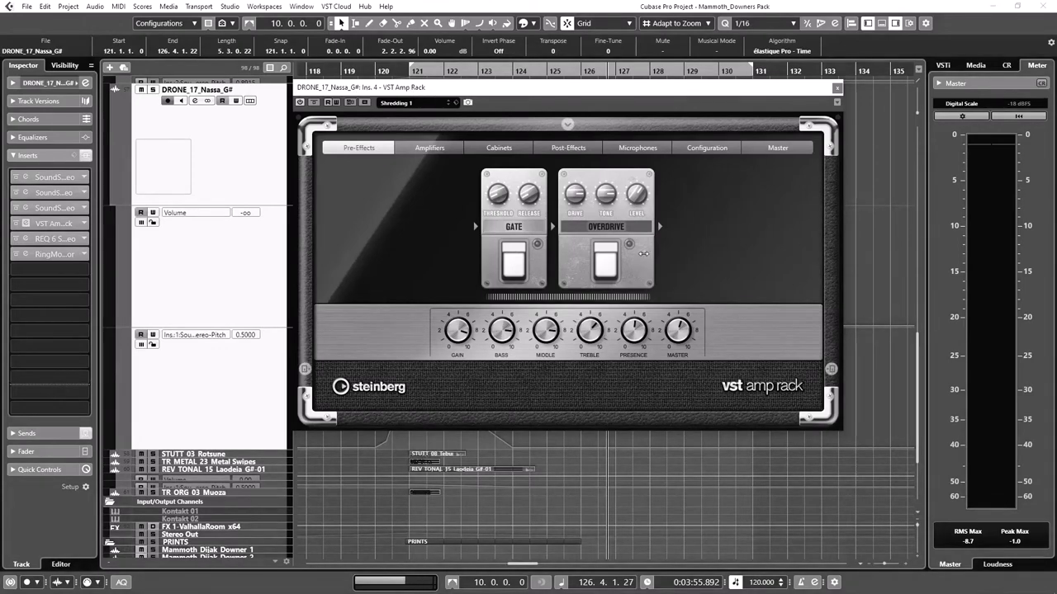
pyautogui.click(836, 89)
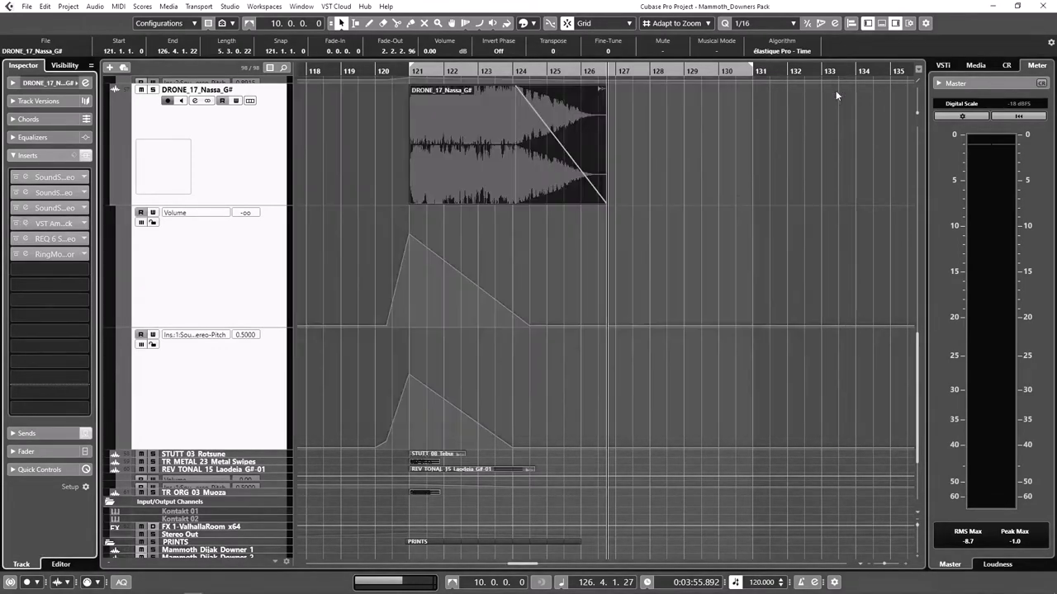
# Examine the REQ 6 Stereo curve and the RingModulator settings on the DRONE_17_Nassa_G# track, closing each plug-in
pyautogui.click(26, 241)
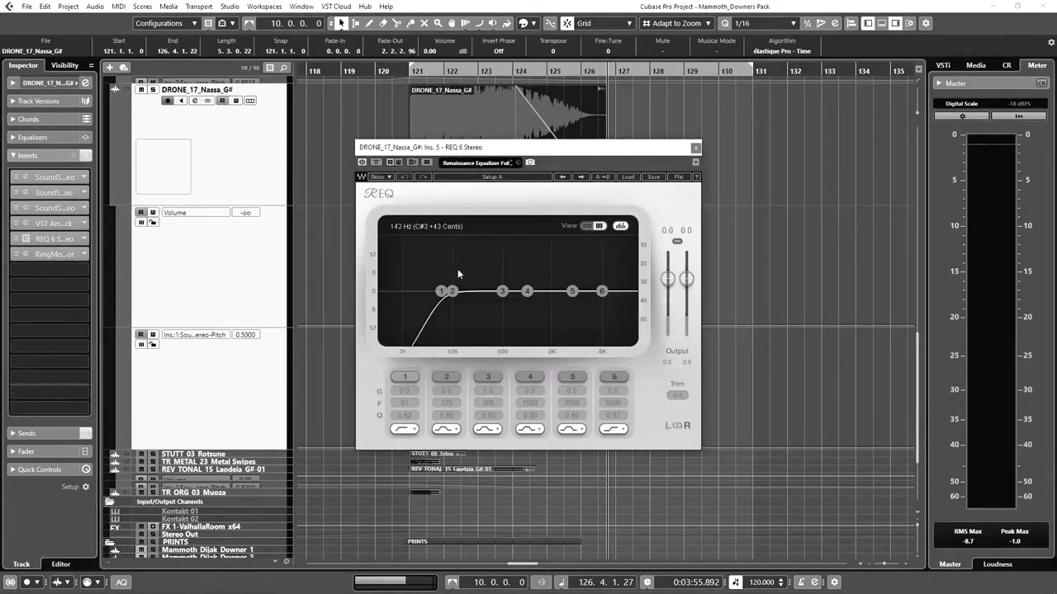
pyautogui.click(696, 149)
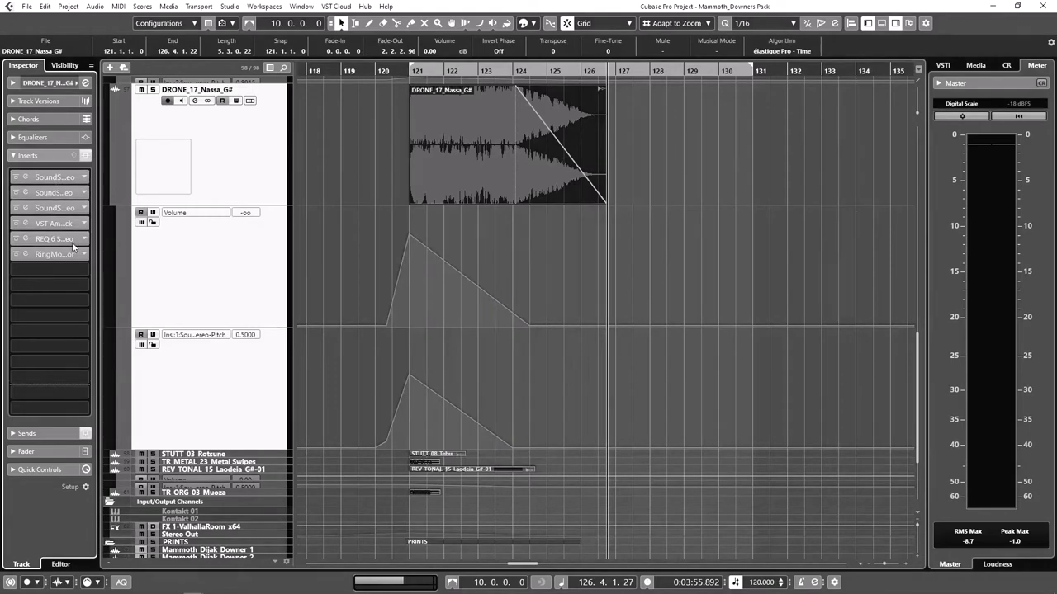
pyautogui.click(27, 242)
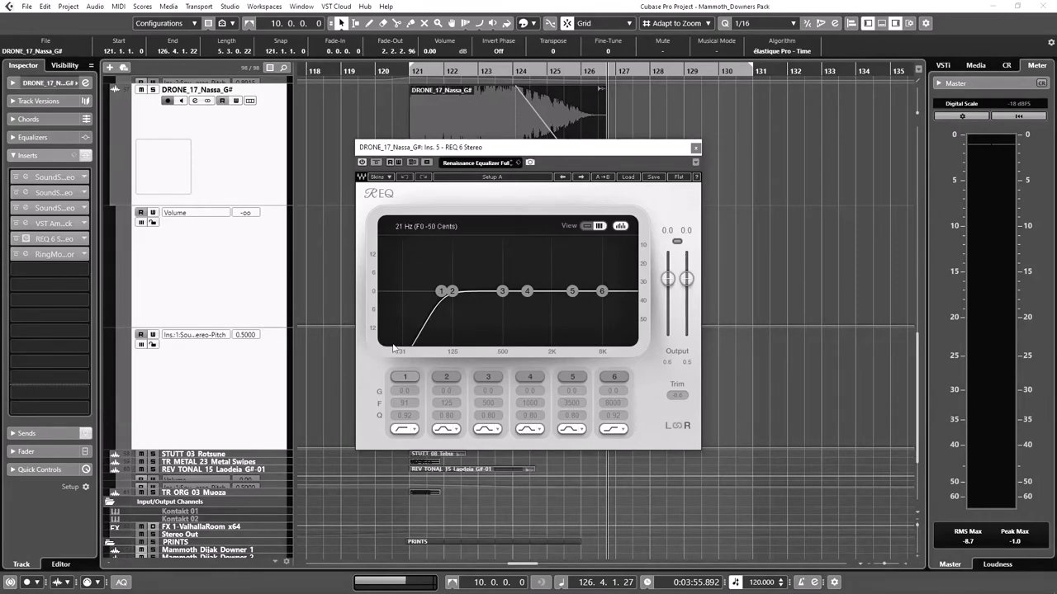
pyautogui.click(695, 148)
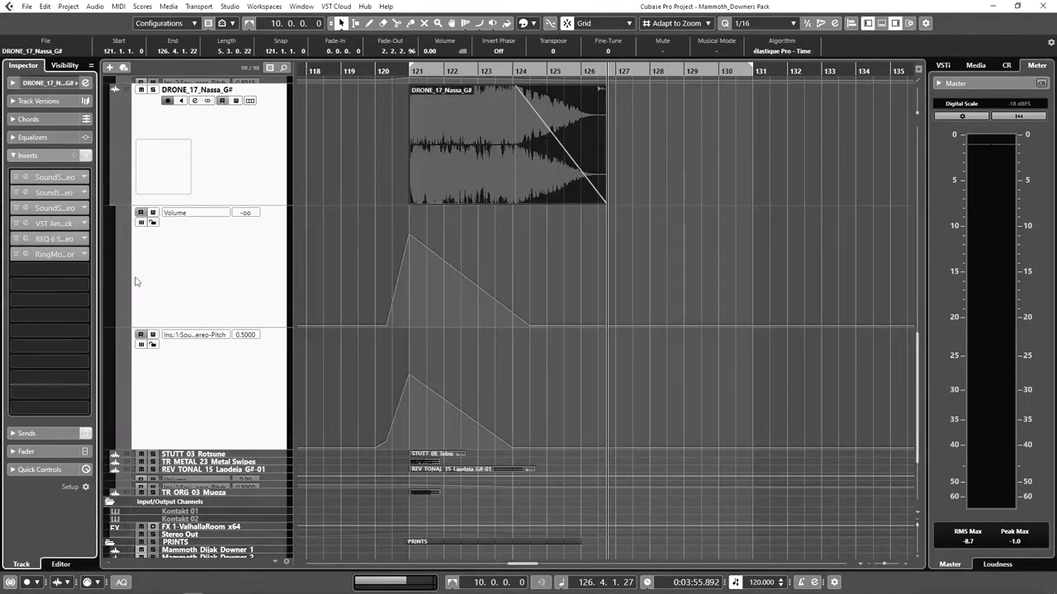
pyautogui.click(25, 254)
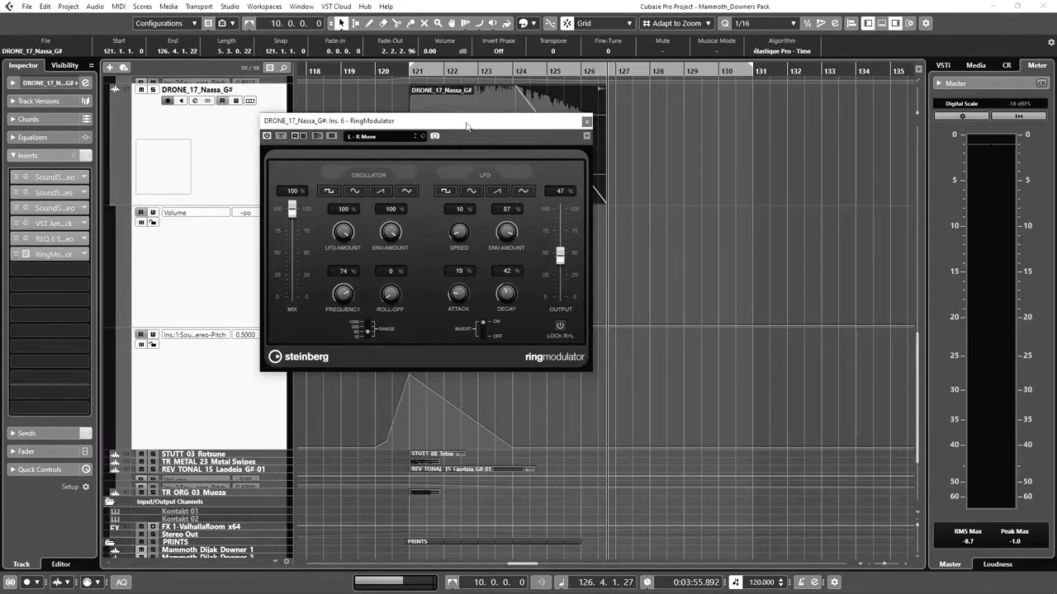
pyautogui.click(586, 123)
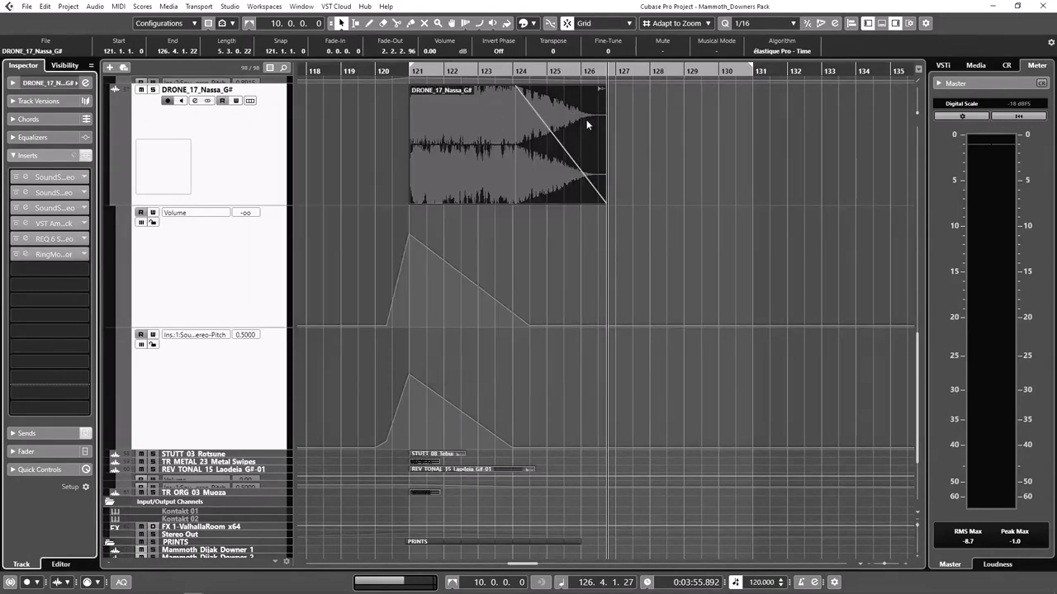
# Solo the DRONE_17_Nassa_G# track and play its clip back from bar 121
pyautogui.click(152, 90)
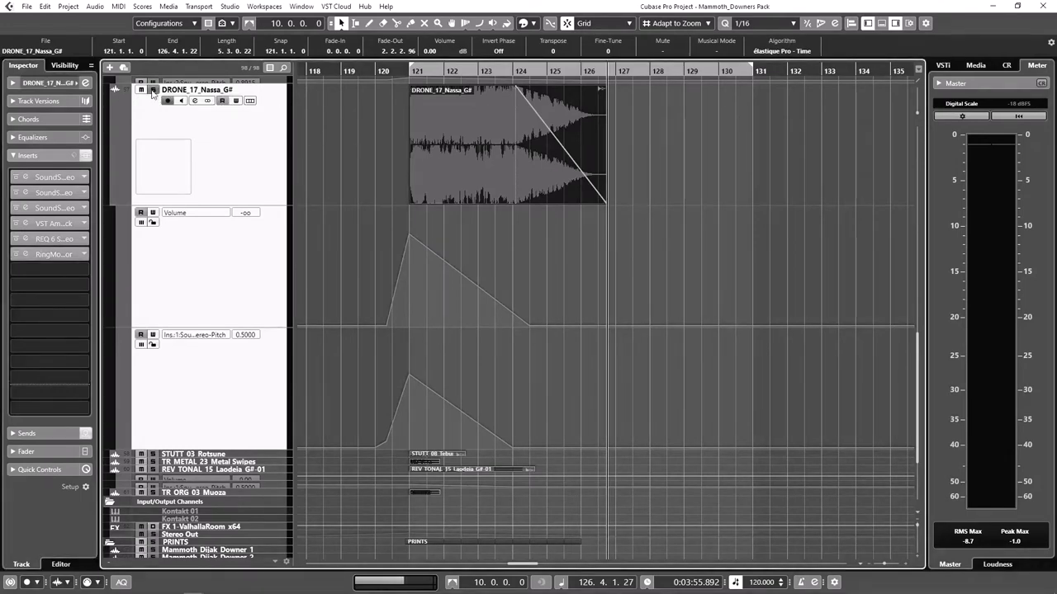
pyautogui.scroll(2, 359, 196)
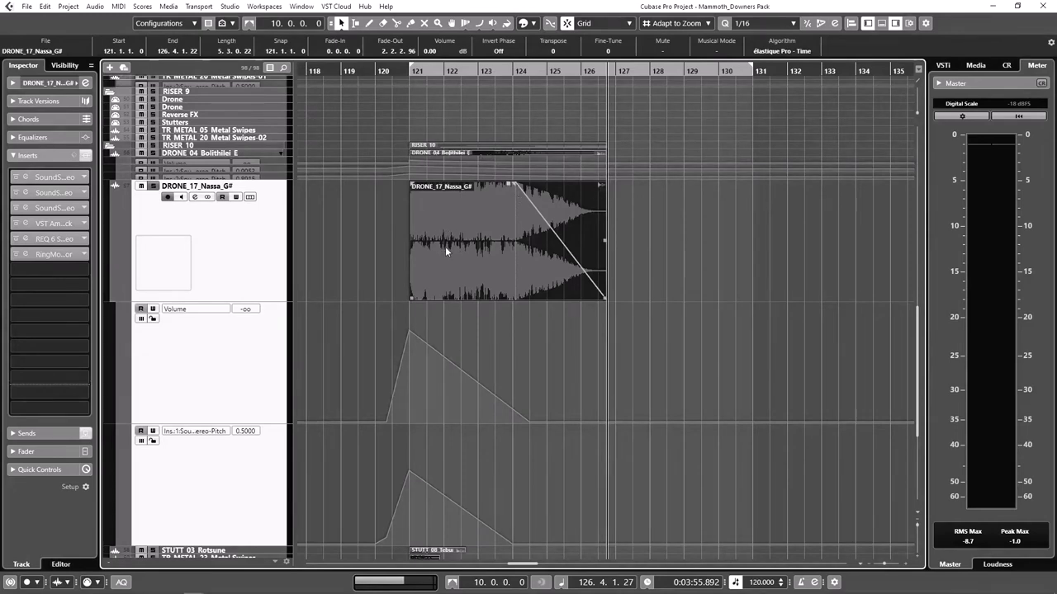
pyautogui.click(403, 72)
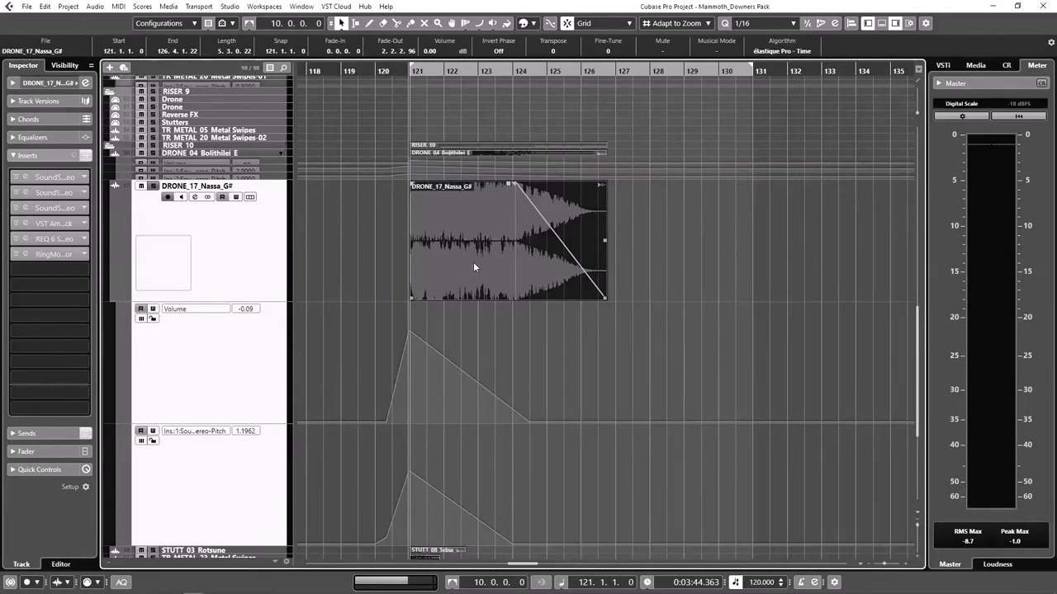
pyautogui.press('space')
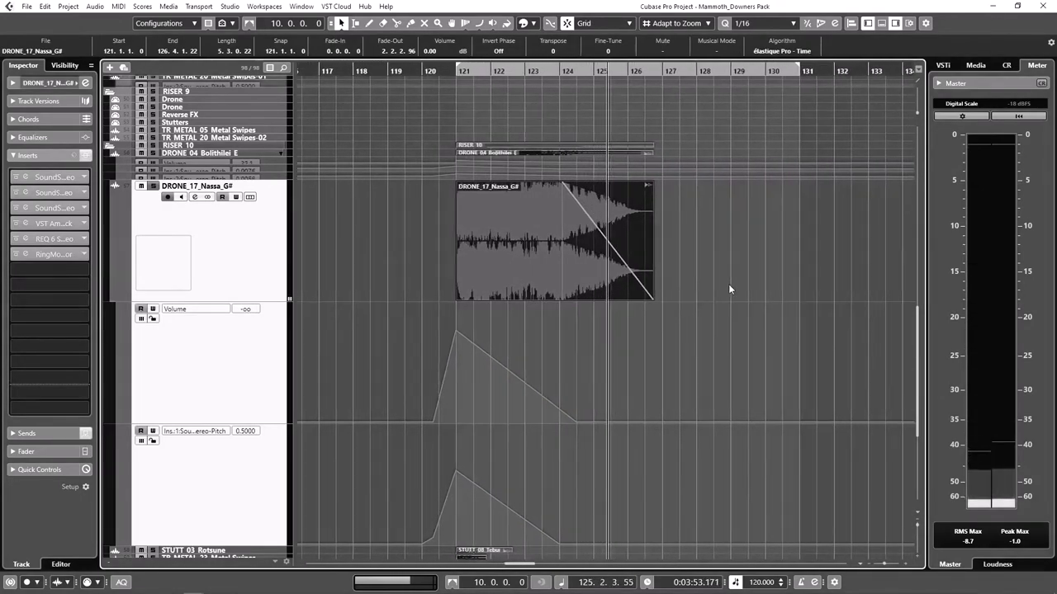
# Expand the STUTT_03_Rotsune track and select its STUTT_08_Teburu clip at bar 121
pyautogui.scroll(-5, 347, 300)
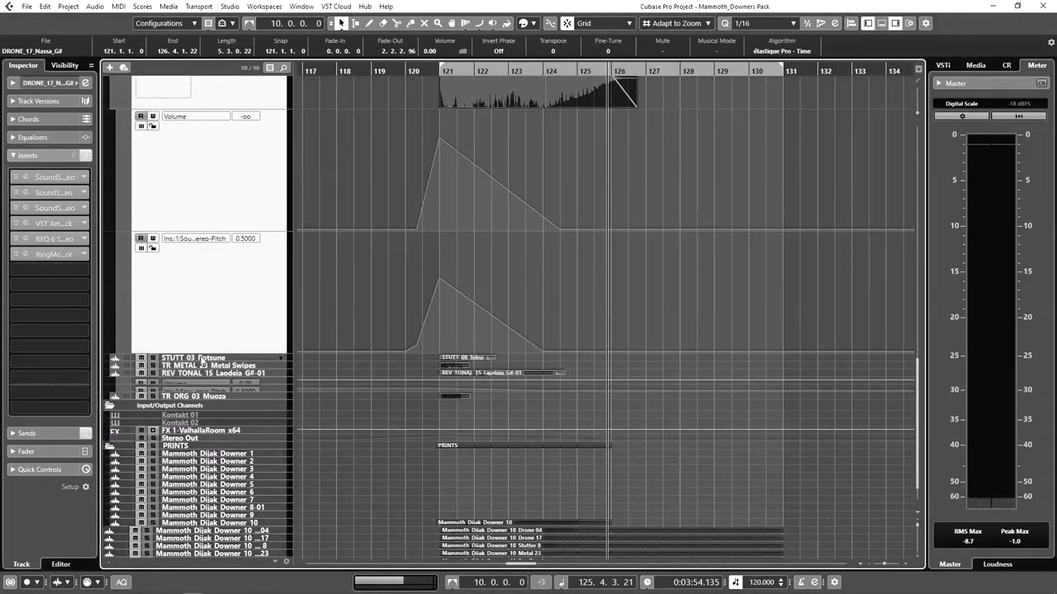
pyautogui.click(199, 358)
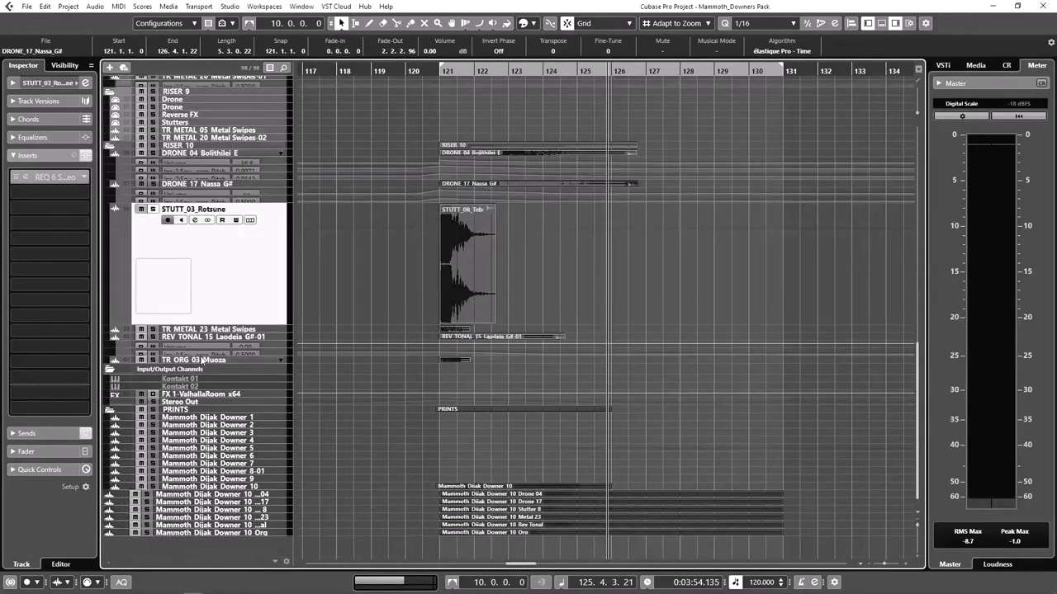
pyautogui.click(454, 245)
pyautogui.scroll(2, 590, 273)
pyautogui.hscroll(-3, 591, 273)
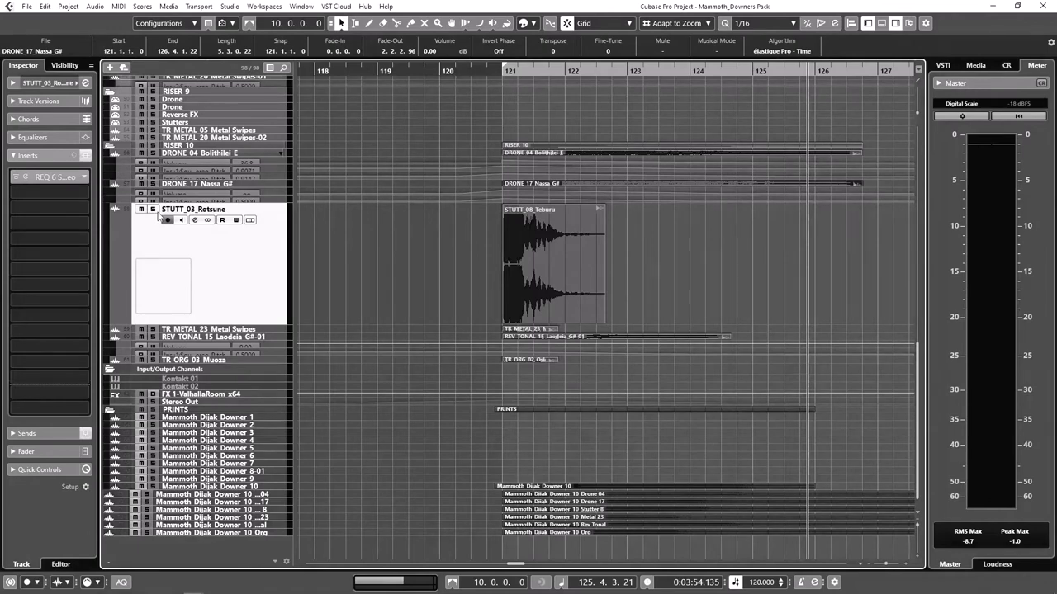
pyautogui.click(514, 256)
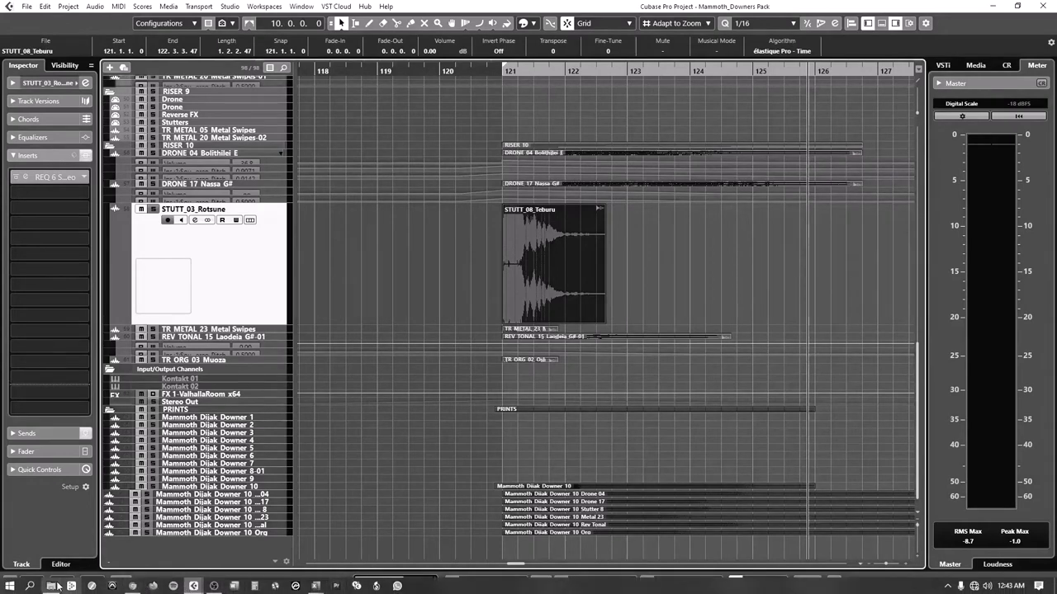
# Switch to File Explorer, open the STUTTERS folder in DENSITY WAV, audition STUTT_08_Teburu, and close the player
pyautogui.click(53, 586)
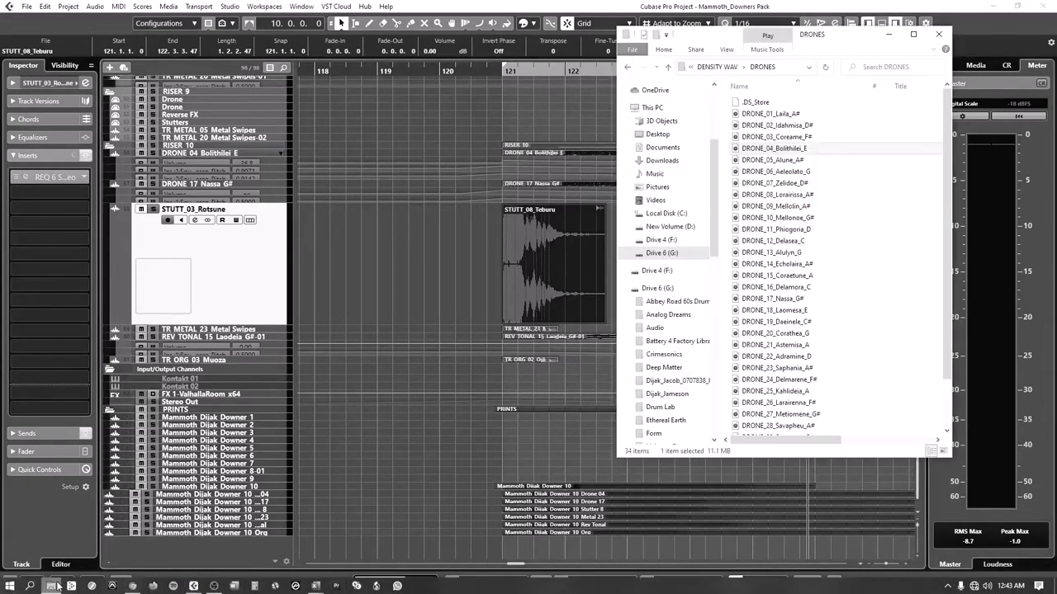
pyautogui.click(670, 71)
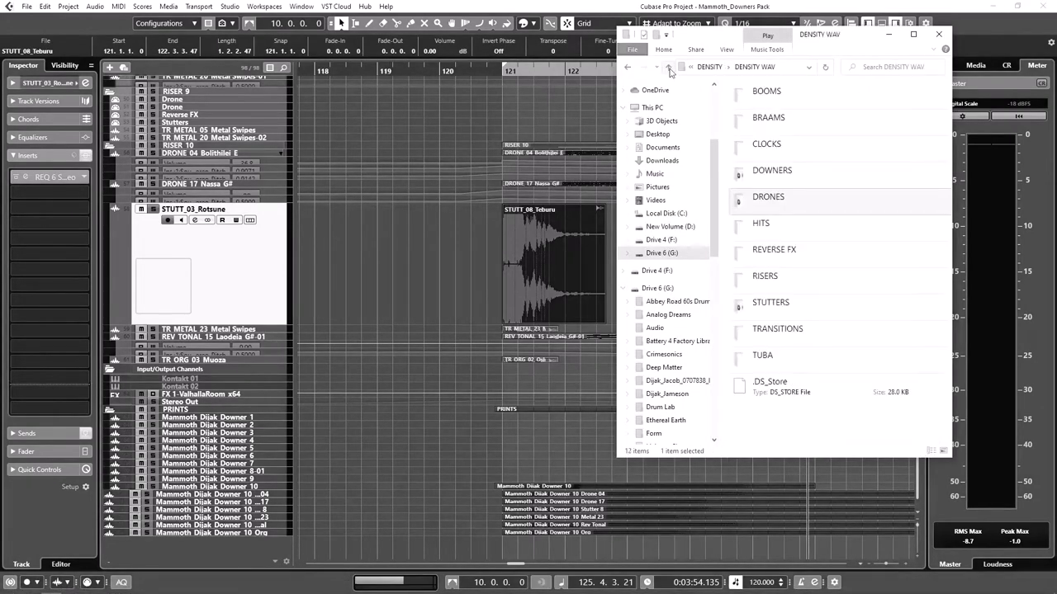
pyautogui.doubleClick(816, 304)
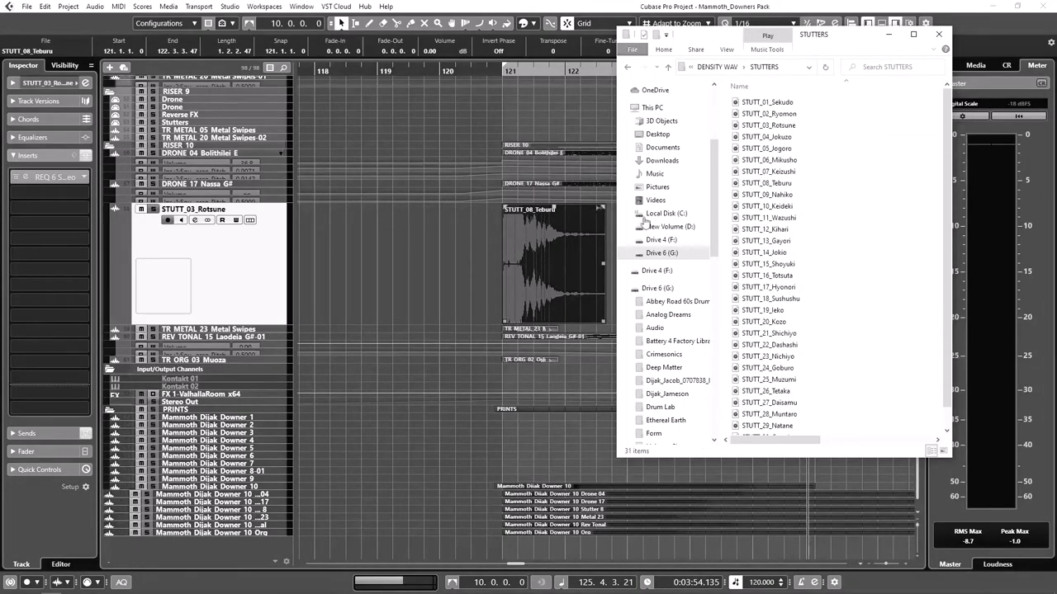
pyautogui.doubleClick(807, 186)
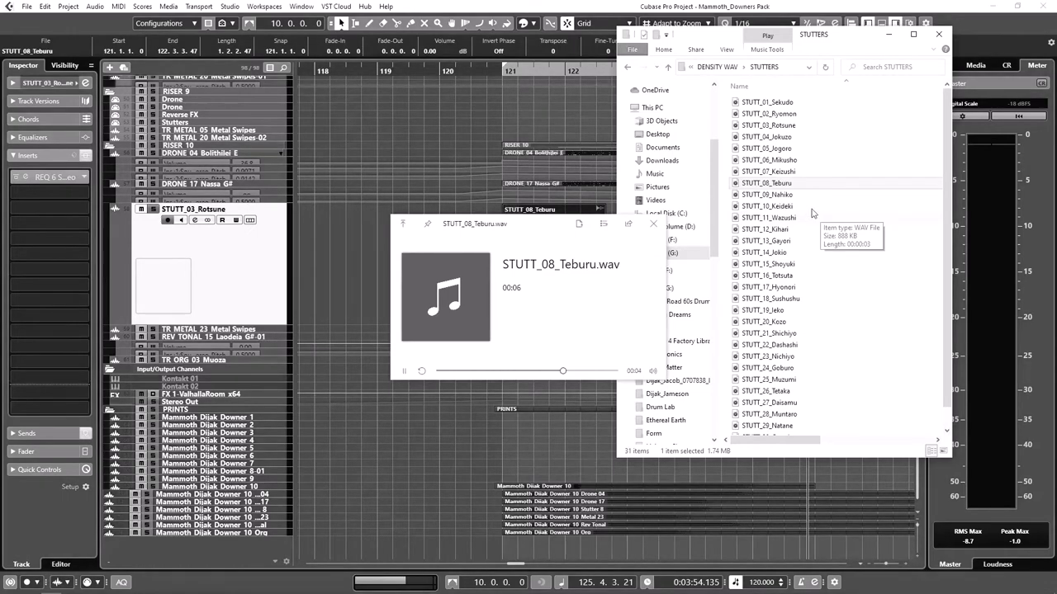
pyautogui.click(653, 225)
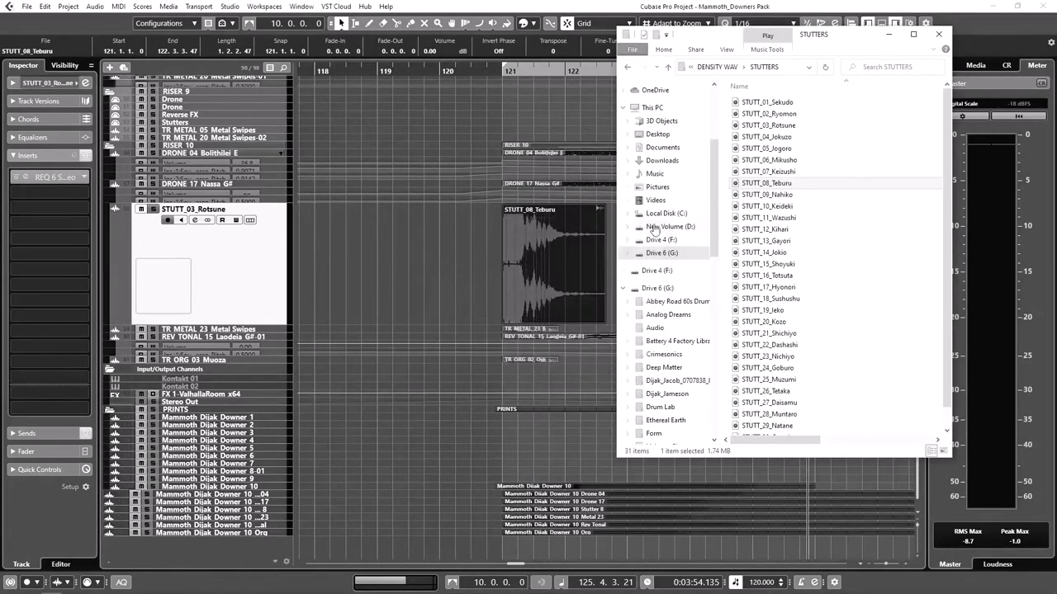
# Audition STUTT_14_Jokio from the STUTTERS folder, close the player, and return to the Cubase project
pyautogui.click(776, 256)
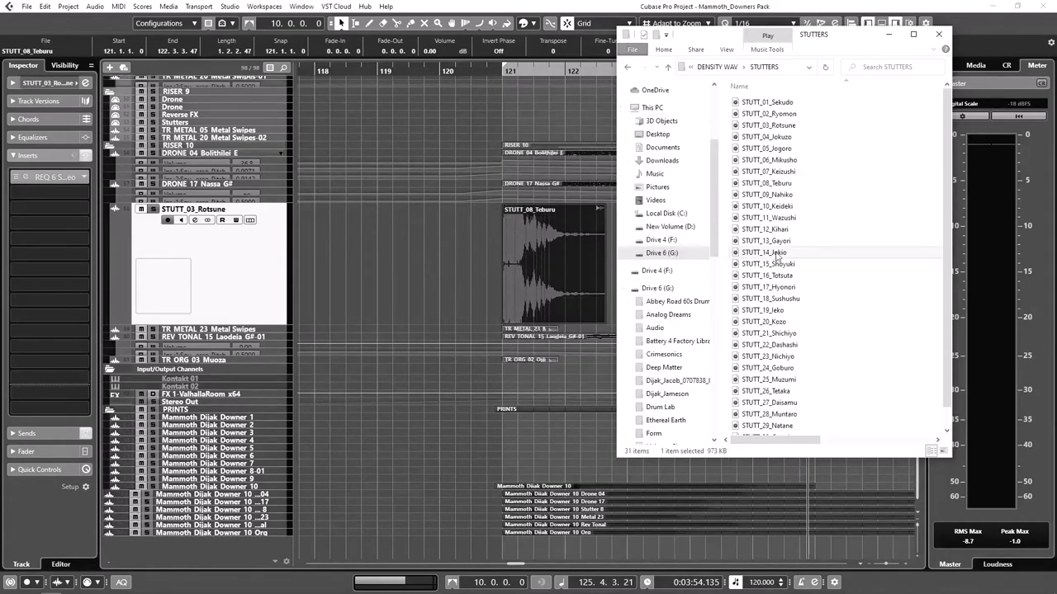
pyautogui.doubleClick(776, 256)
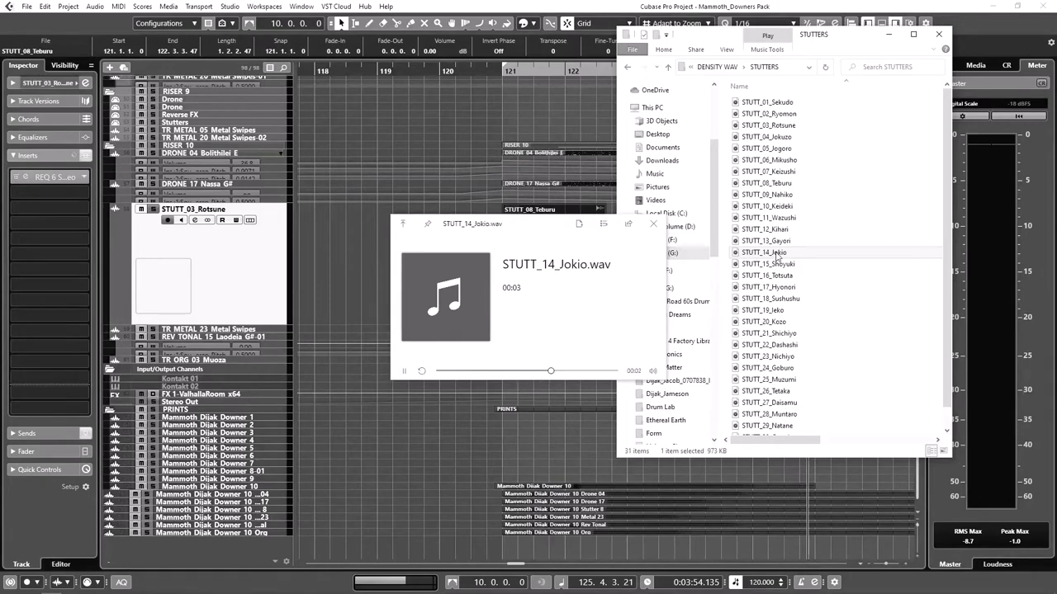
pyautogui.click(653, 224)
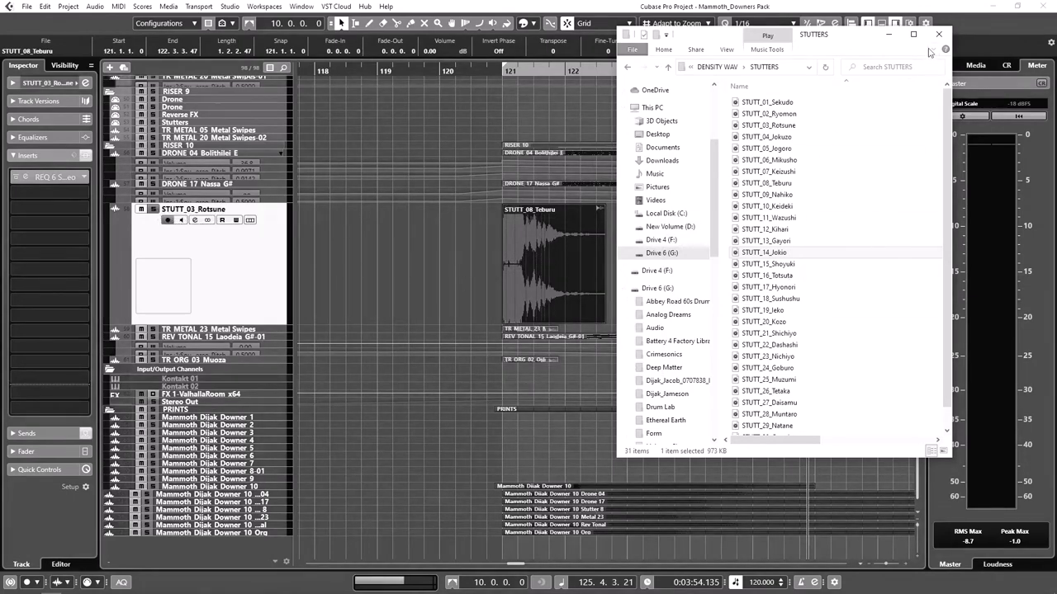
pyautogui.click(459, 287)
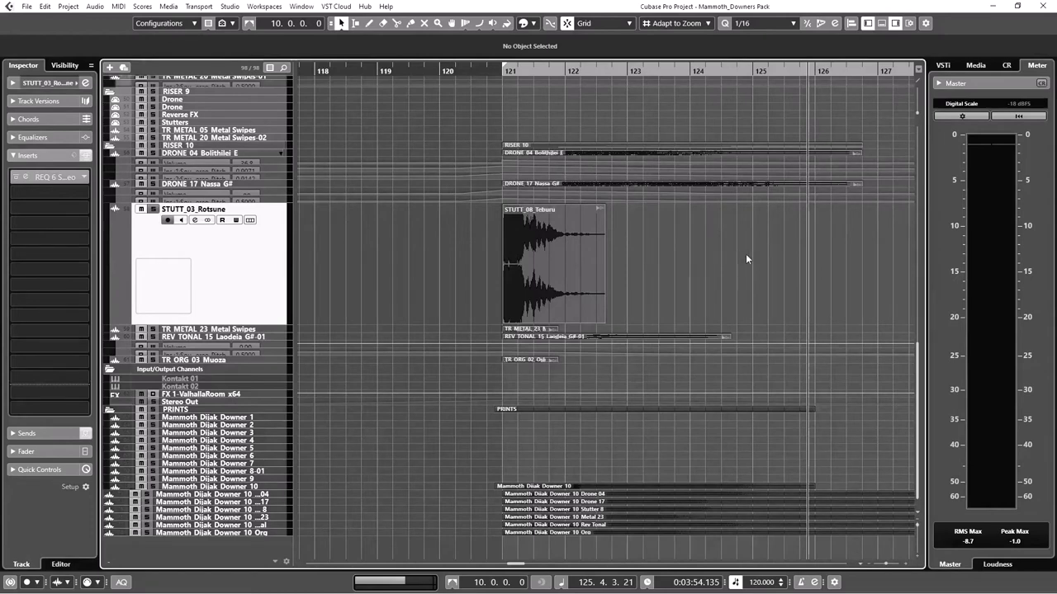
# Select the STUTT_08_Teburu clip, view its track's REQ 6 Stereo curve, and play the clip from bar 121
pyautogui.scroll(1, 716, 261)
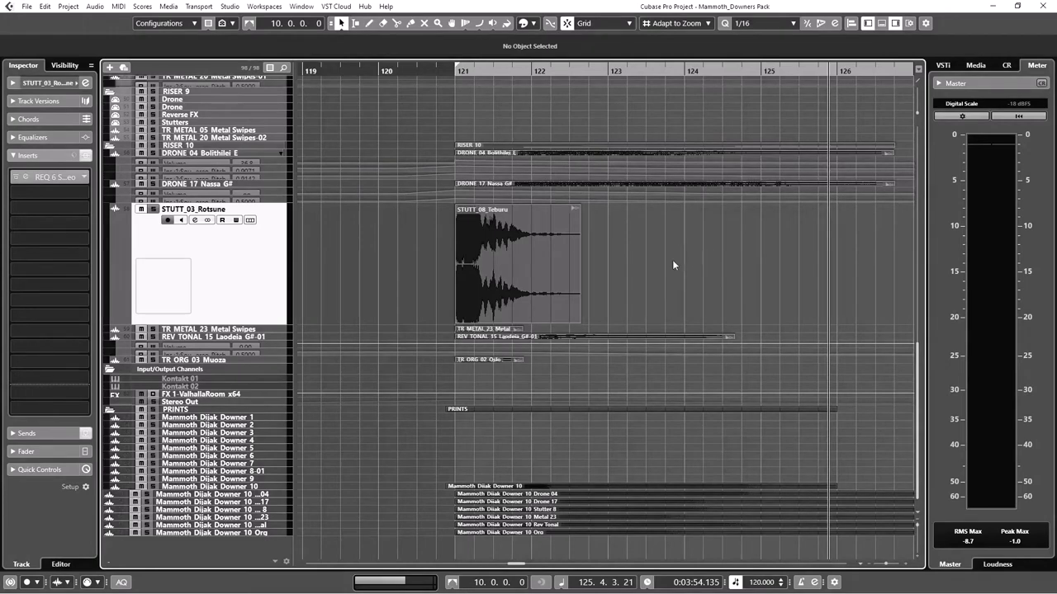
pyautogui.click(488, 263)
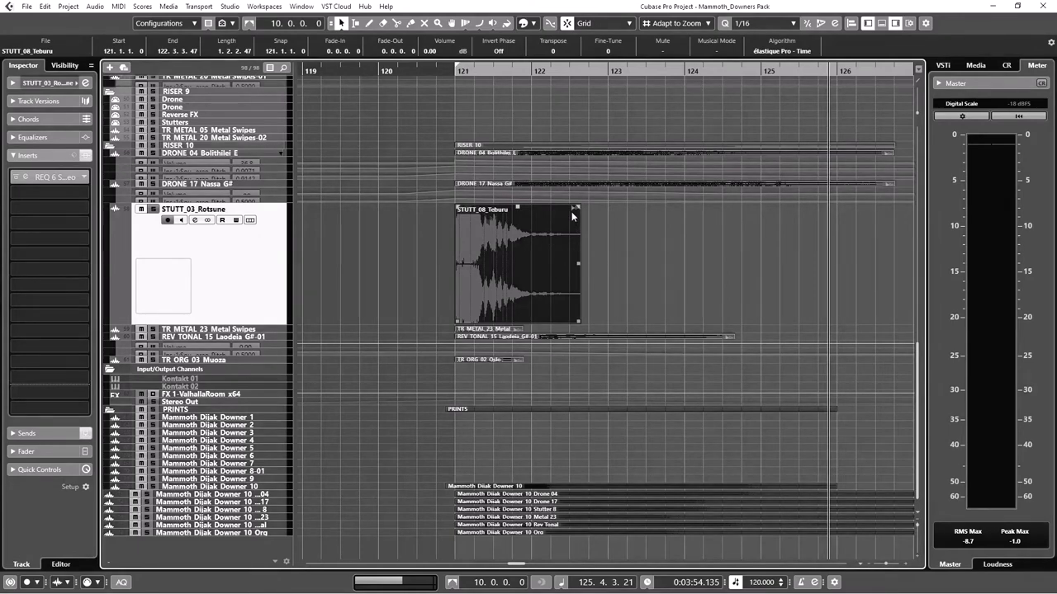
pyautogui.click(49, 176)
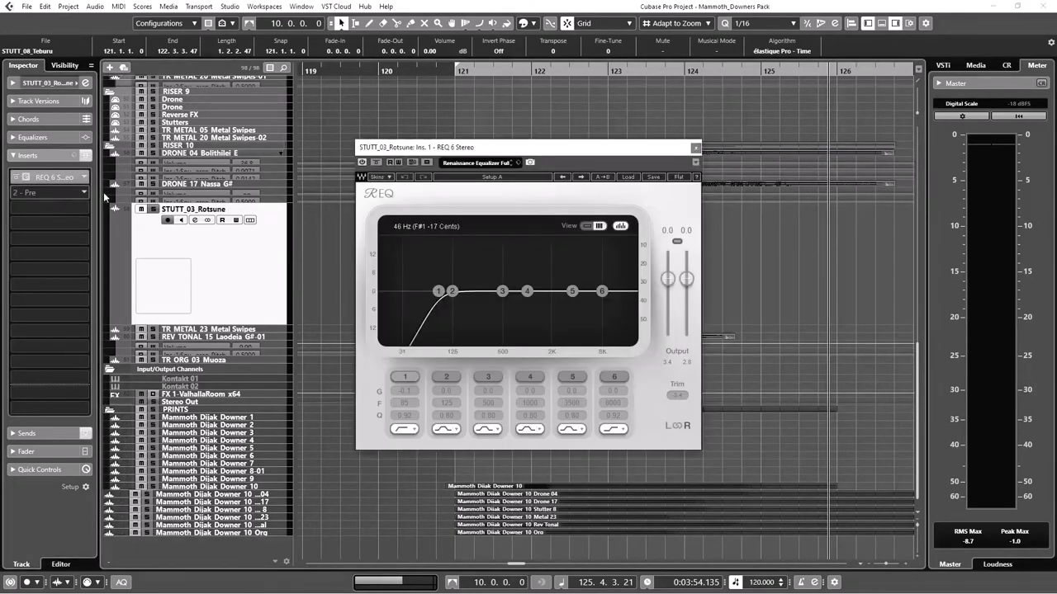
pyautogui.click(696, 148)
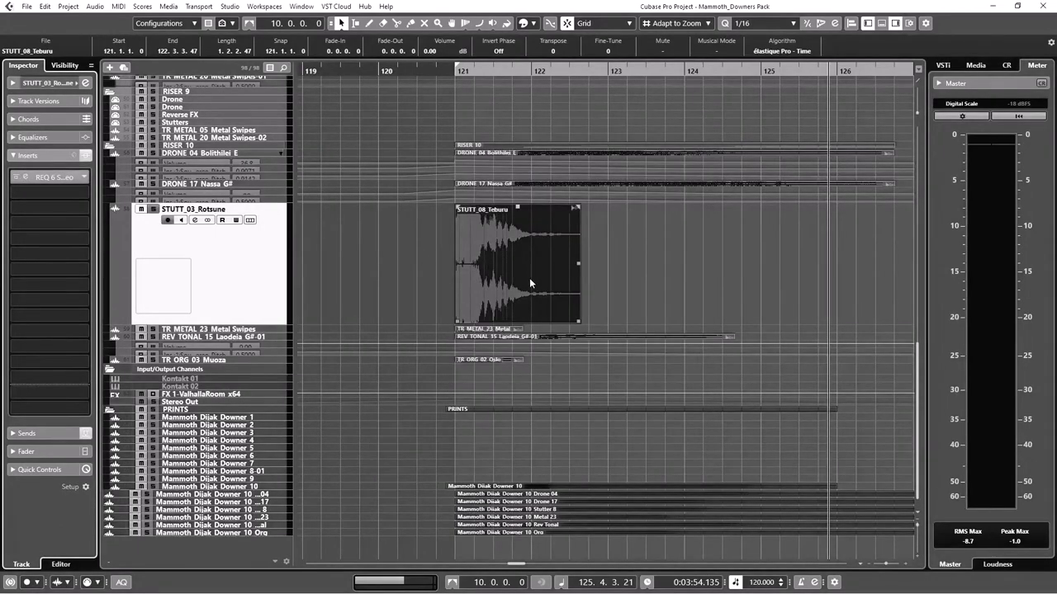
pyautogui.press('KP_1')
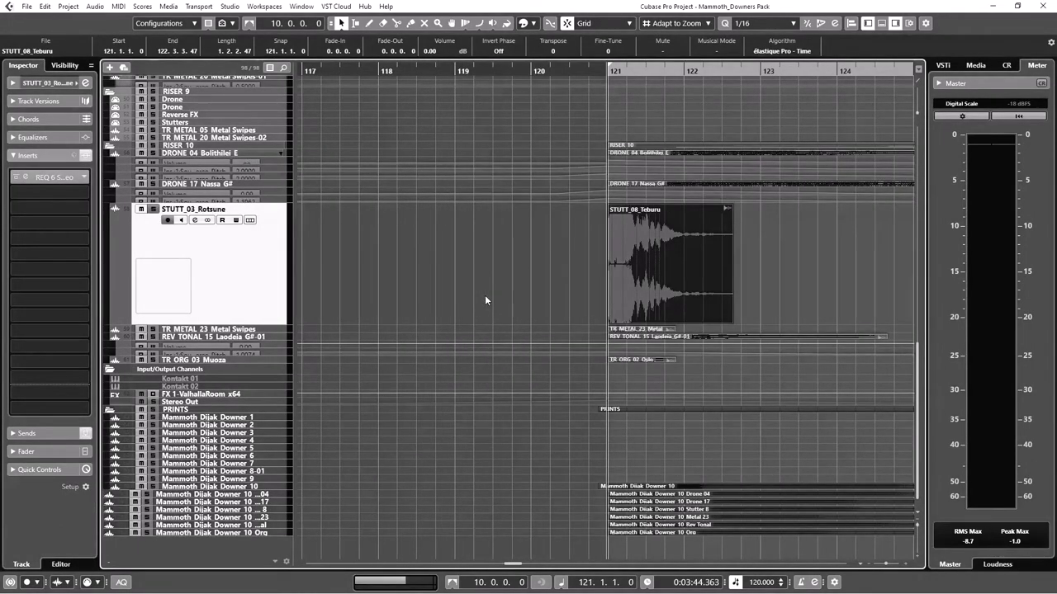
pyautogui.press('space')
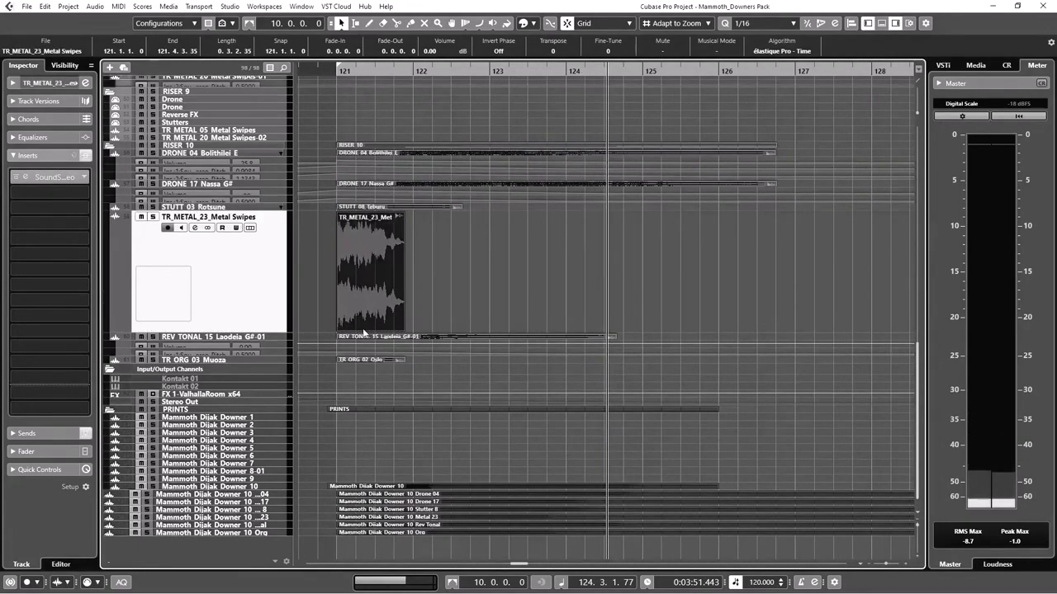
# Select the TR_METAL_23_Metal Swipes clip below the stutter track and examine its waveform up close
pyautogui.press('Down')
pyautogui.press('h')
pyautogui.press('h')
pyautogui.press('h')
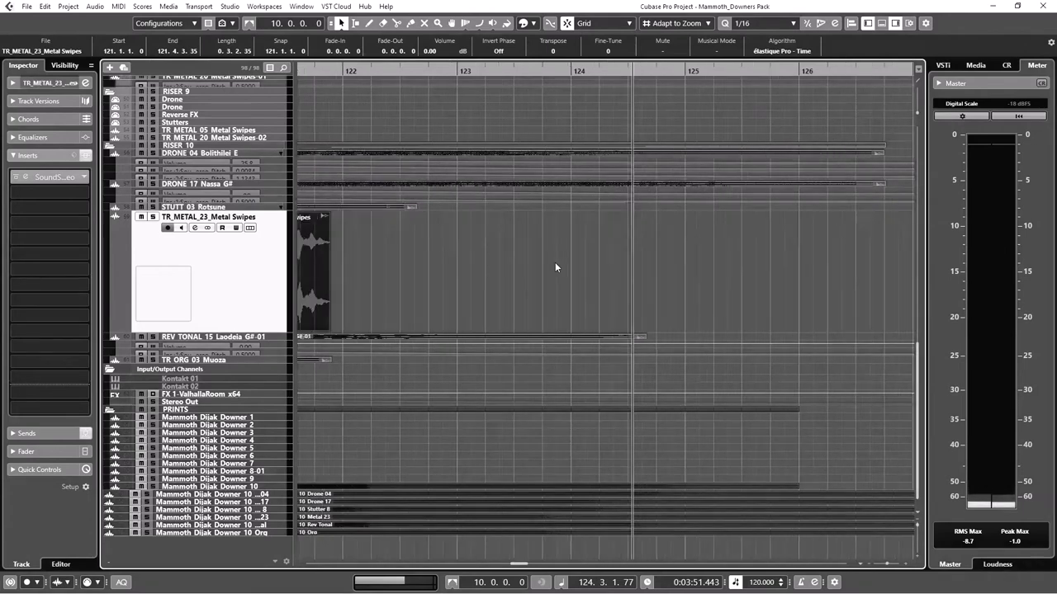
pyautogui.hscroll(-2, 554, 263)
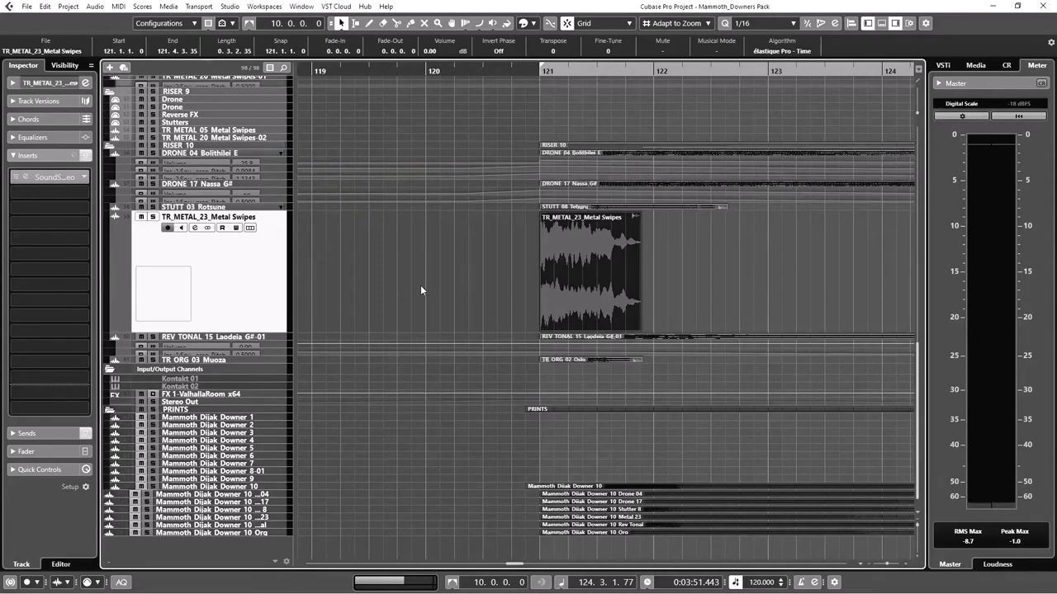
# Switch to File Explorer and open the METAL TRANSITIONS folder inside DENSITY WAV's TRANSITIONS folder
pyautogui.scroll(1, 421, 286)
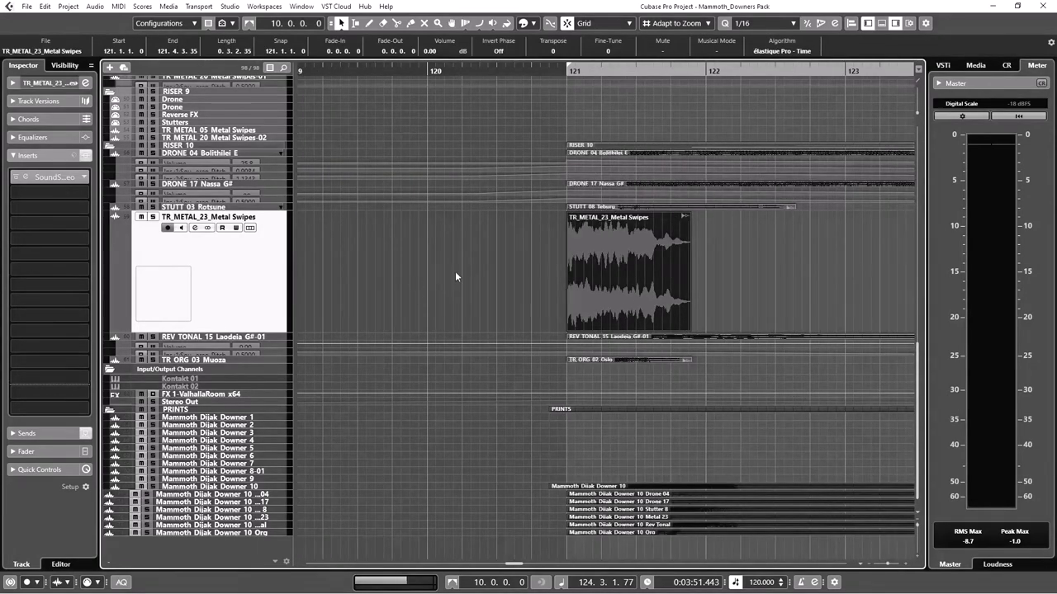
pyautogui.click(687, 232)
pyautogui.click(353, 508)
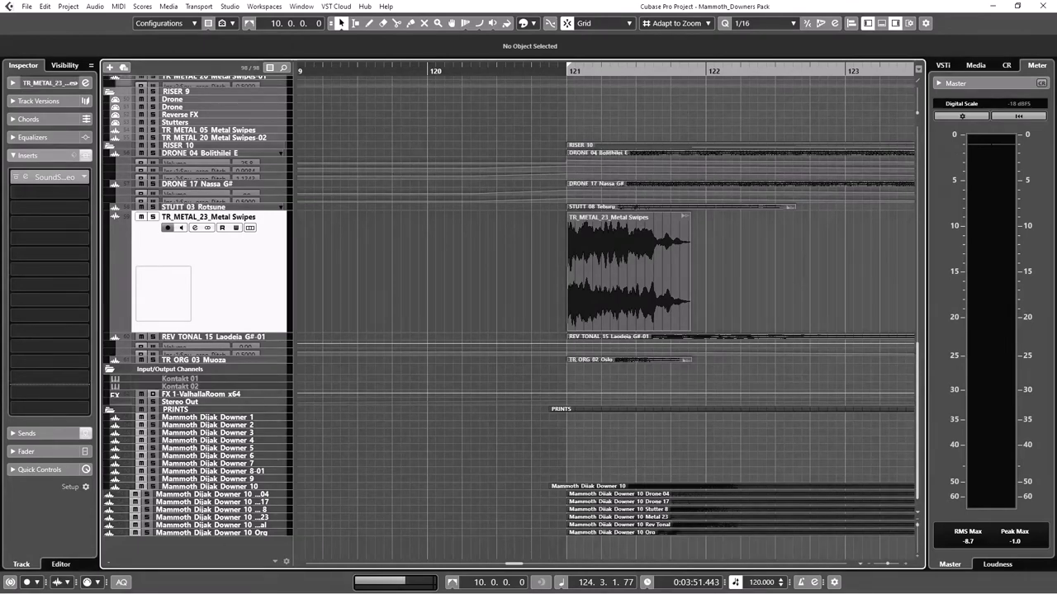
pyautogui.hotkey('alt', 'Tab')
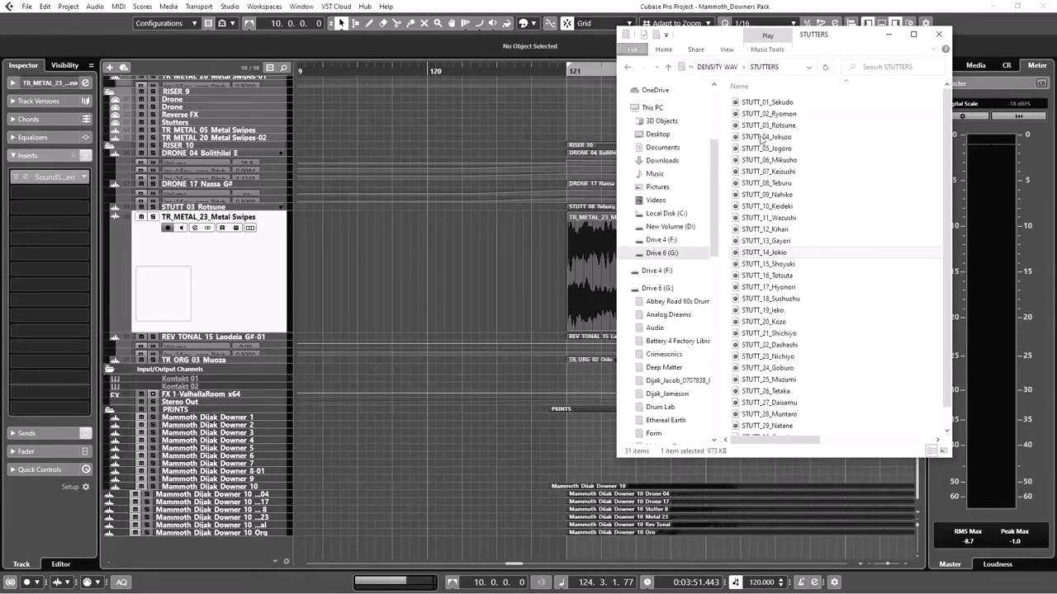
pyautogui.click(667, 67)
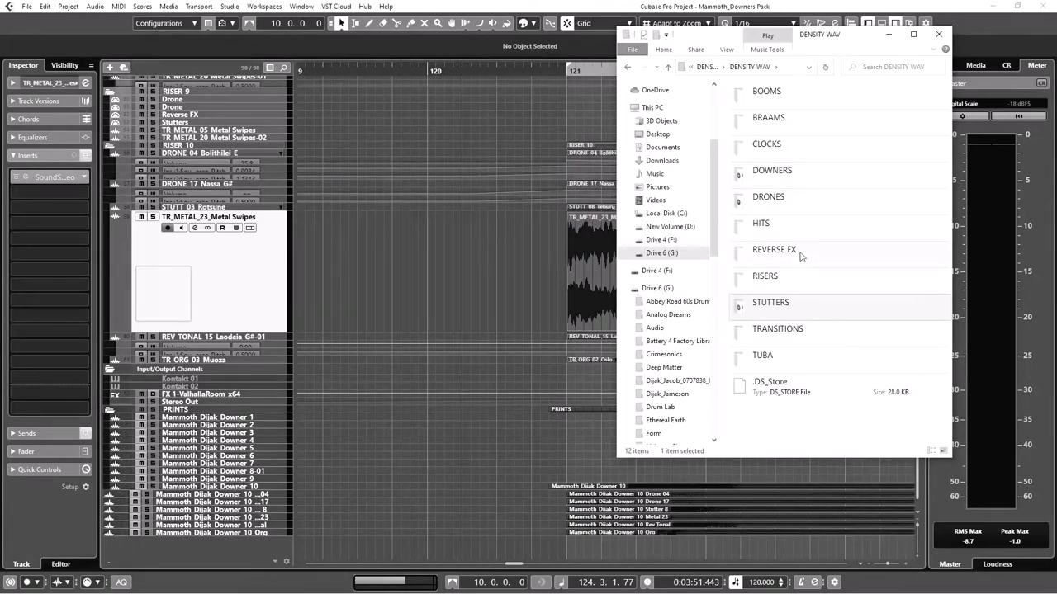
pyautogui.doubleClick(803, 330)
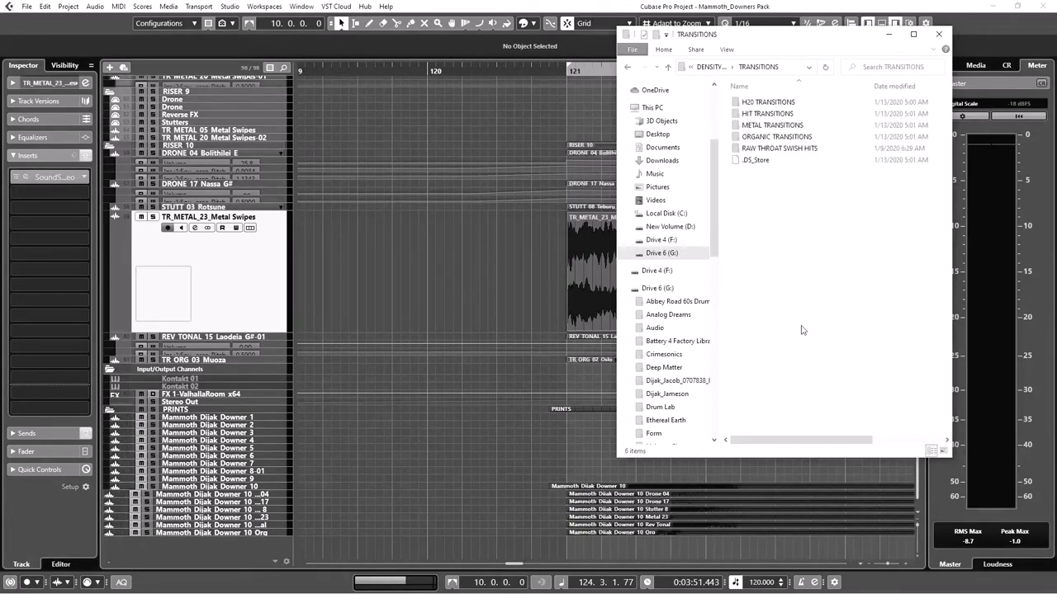
pyautogui.doubleClick(780, 126)
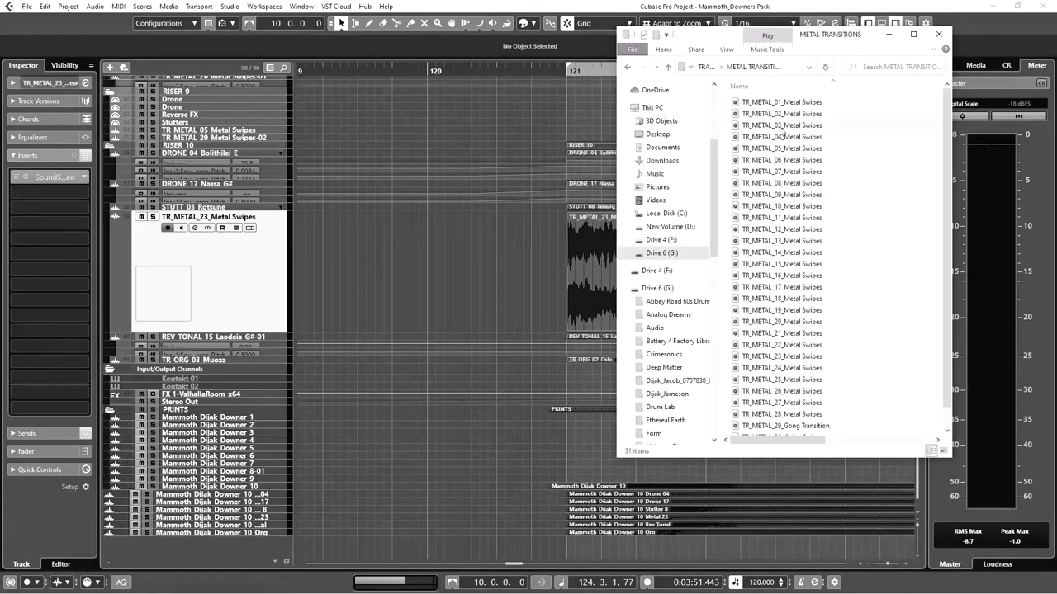
pyautogui.click(668, 71)
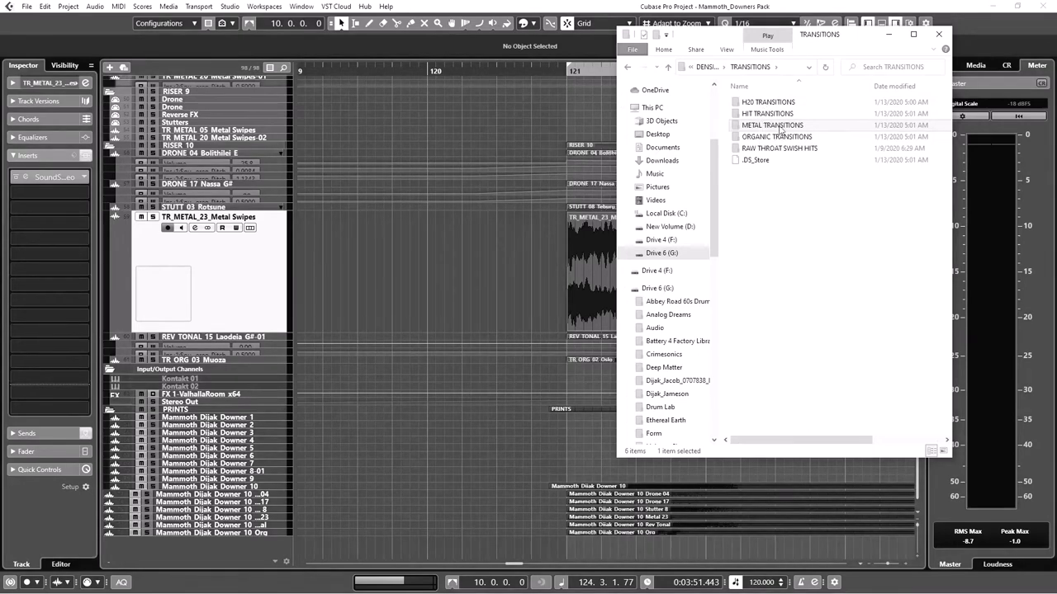
pyautogui.doubleClick(780, 126)
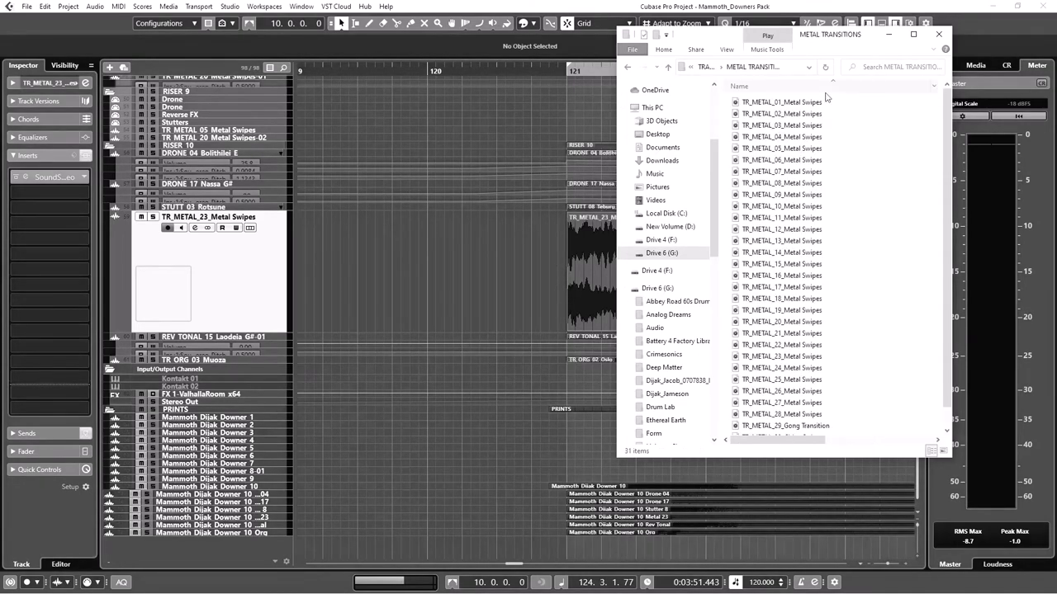
# Enlarge the METAL TRANSITIONS window to show the full file list and path, and centre it over the project
pyautogui.moveTo(847, 39); pyautogui.dragTo(674, 50)
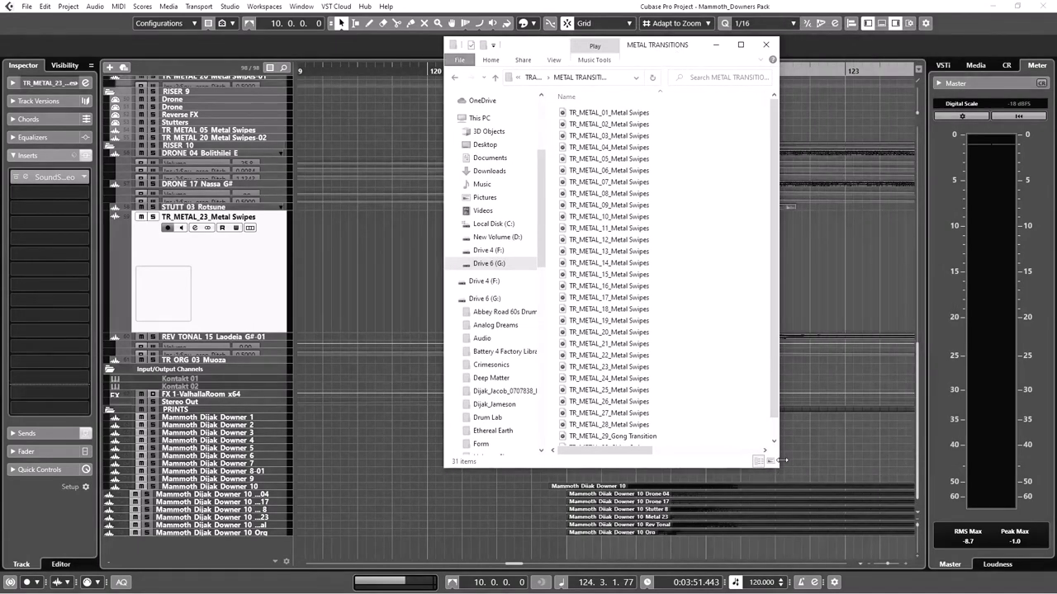
pyautogui.moveTo(783, 459); pyautogui.dragTo(994, 536)
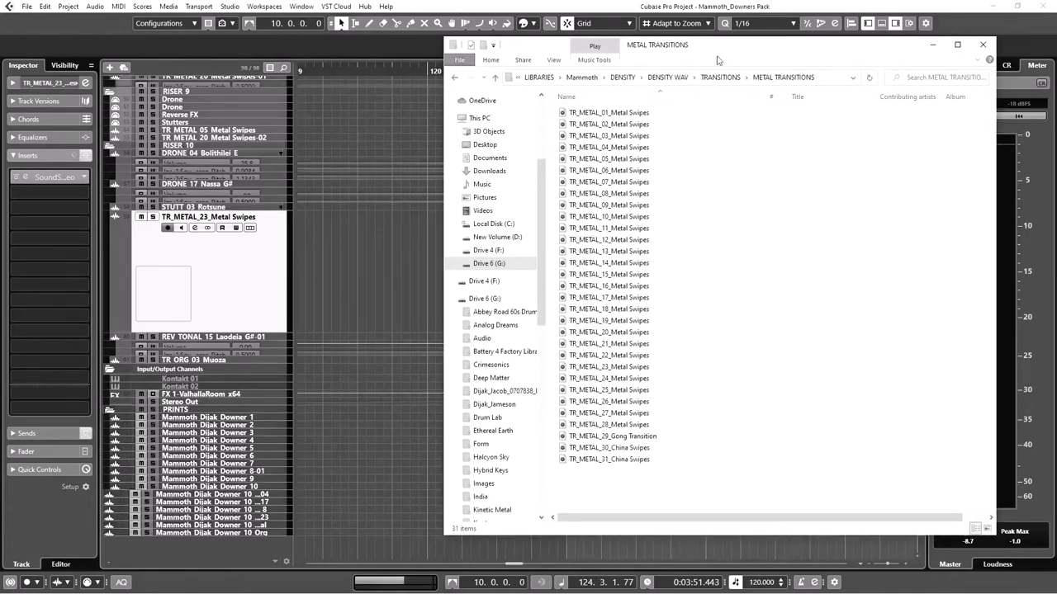
pyautogui.moveTo(733, 51); pyautogui.dragTo(542, 70)
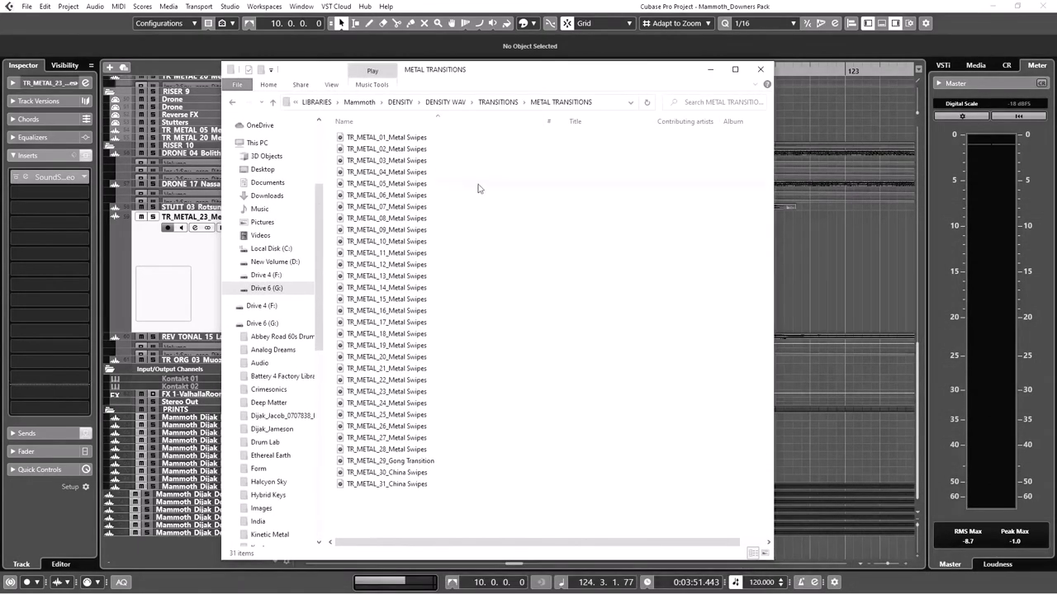
# Audition TR_METAL_23_Metal Swipes from the METAL TRANSITIONS folder, then close the player and the folder window
pyautogui.click(405, 392)
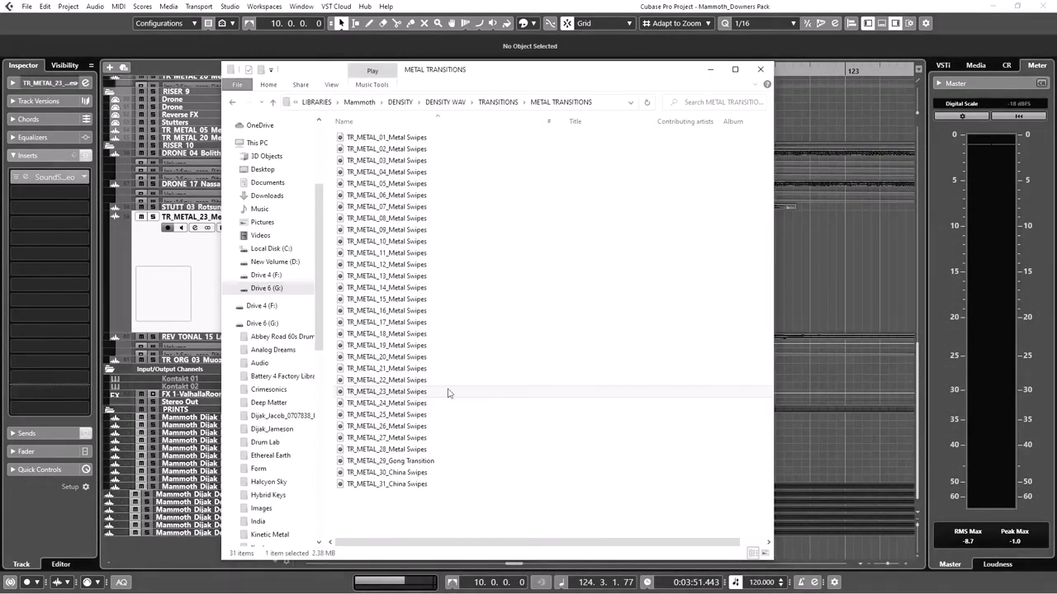
pyautogui.press('space')
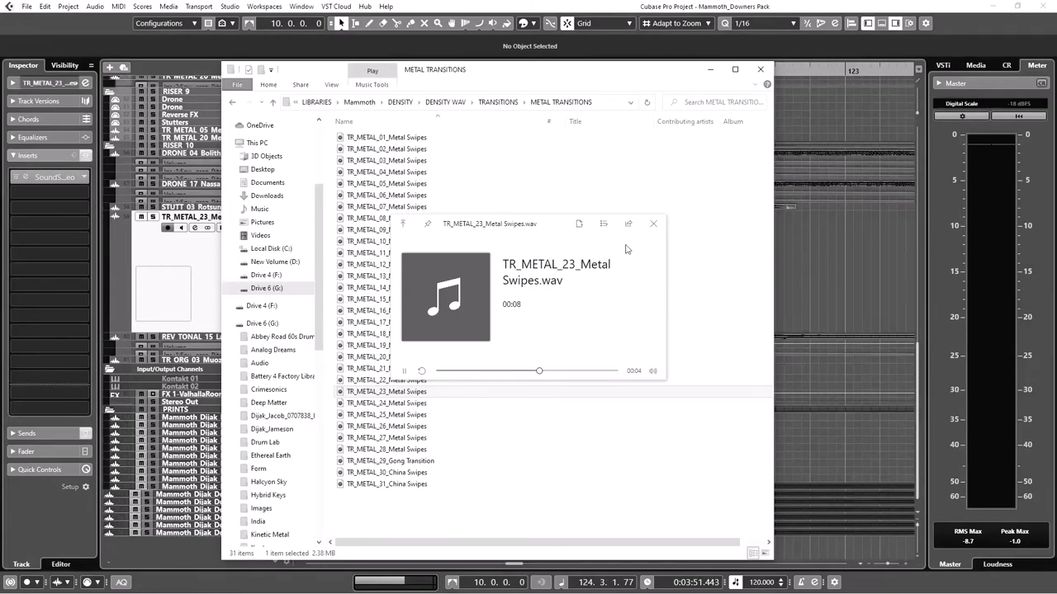
pyautogui.click(651, 226)
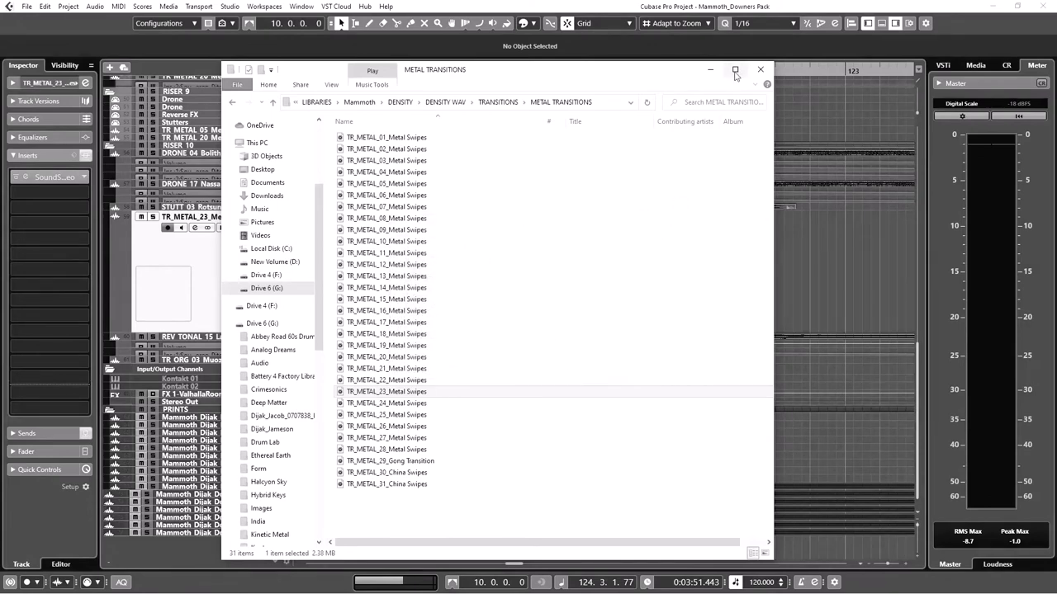
pyautogui.click(757, 71)
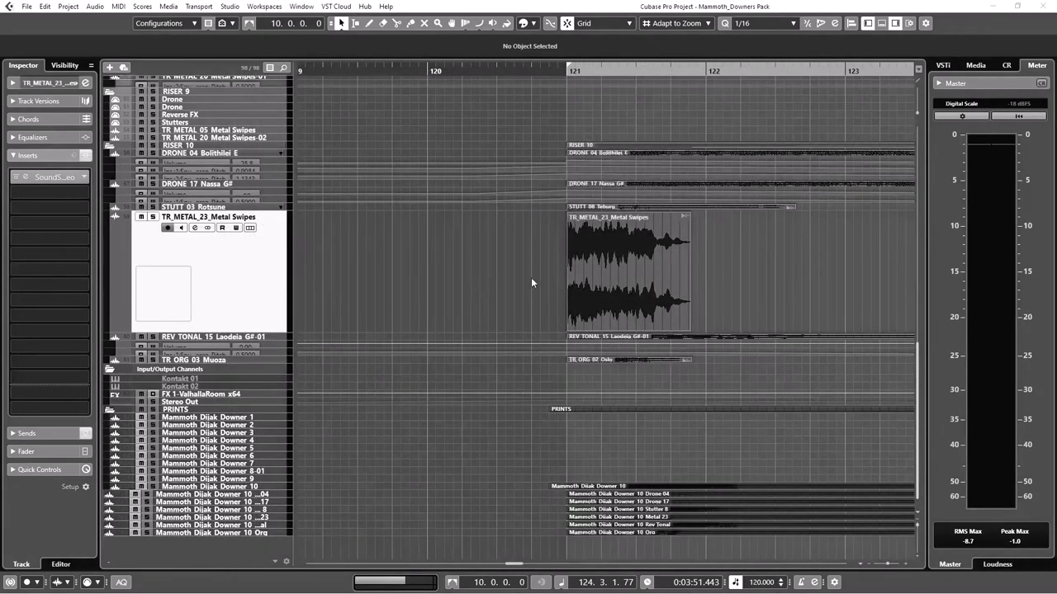
# Select the TR_METAL_23_Metal Swipes track, view its SoundShifter Pitch insert settings, and close the plug-in window
pyautogui.click(593, 336)
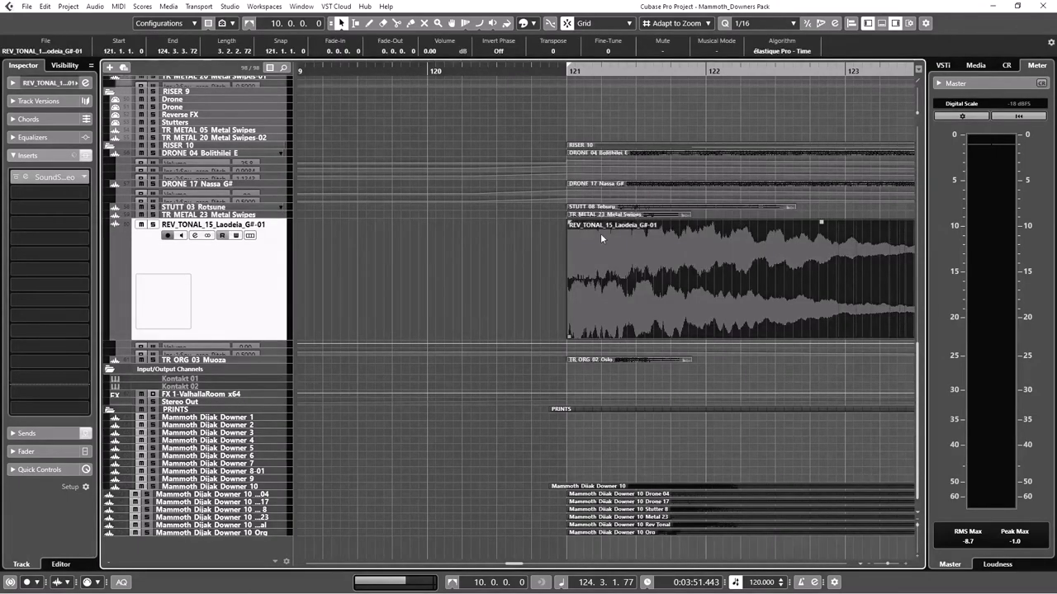
pyautogui.click(189, 216)
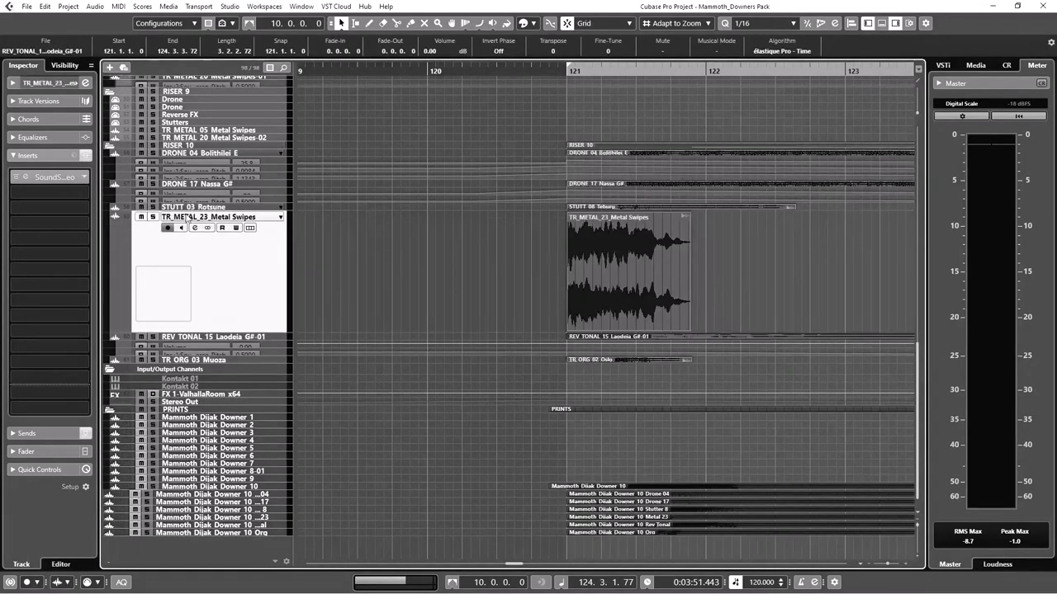
pyautogui.click(25, 178)
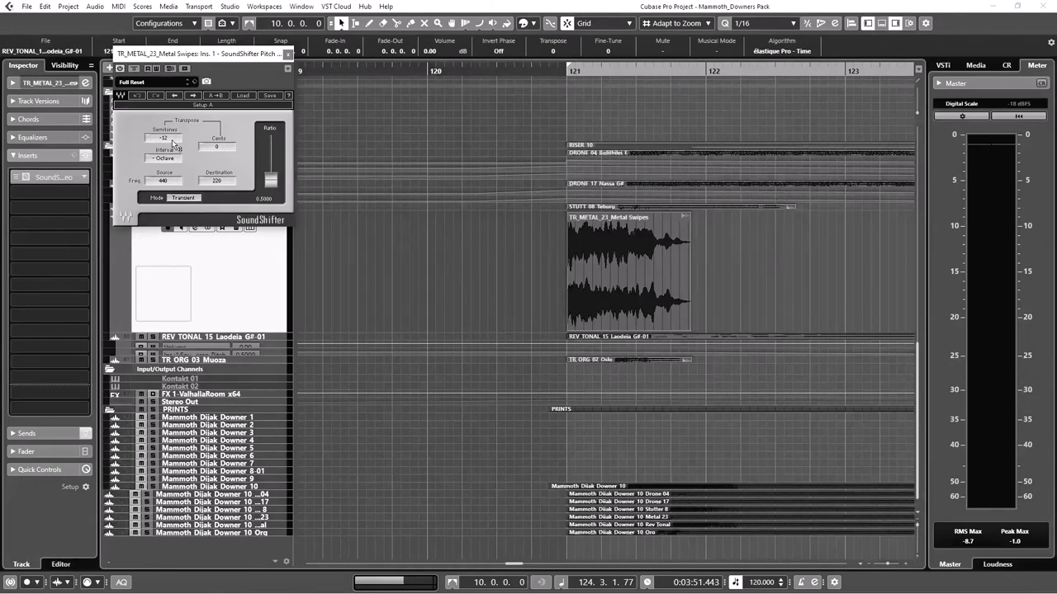
pyautogui.moveTo(189, 63); pyautogui.dragTo(234, 81)
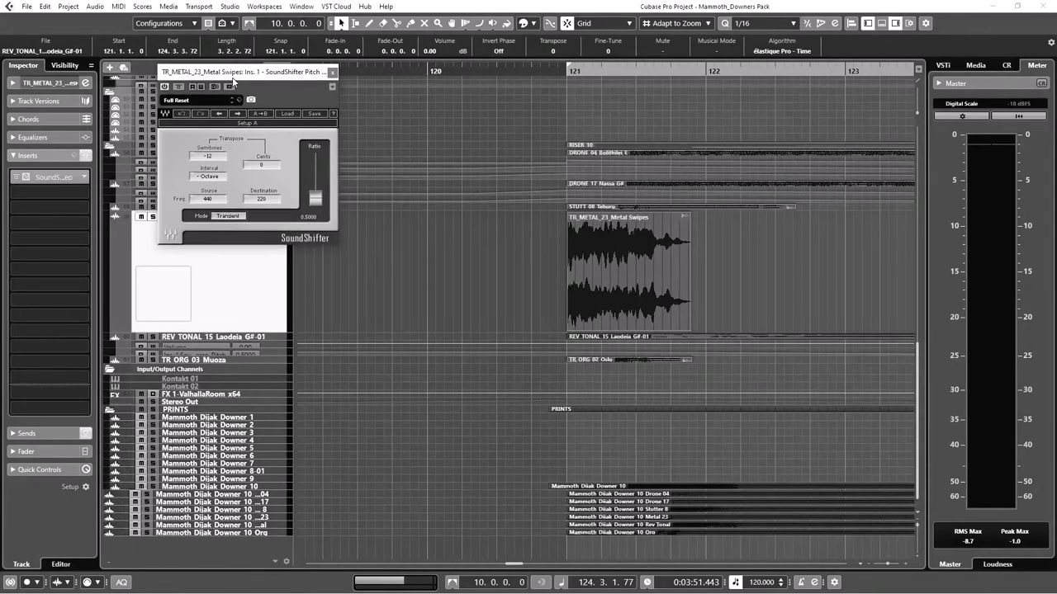
pyautogui.click(332, 74)
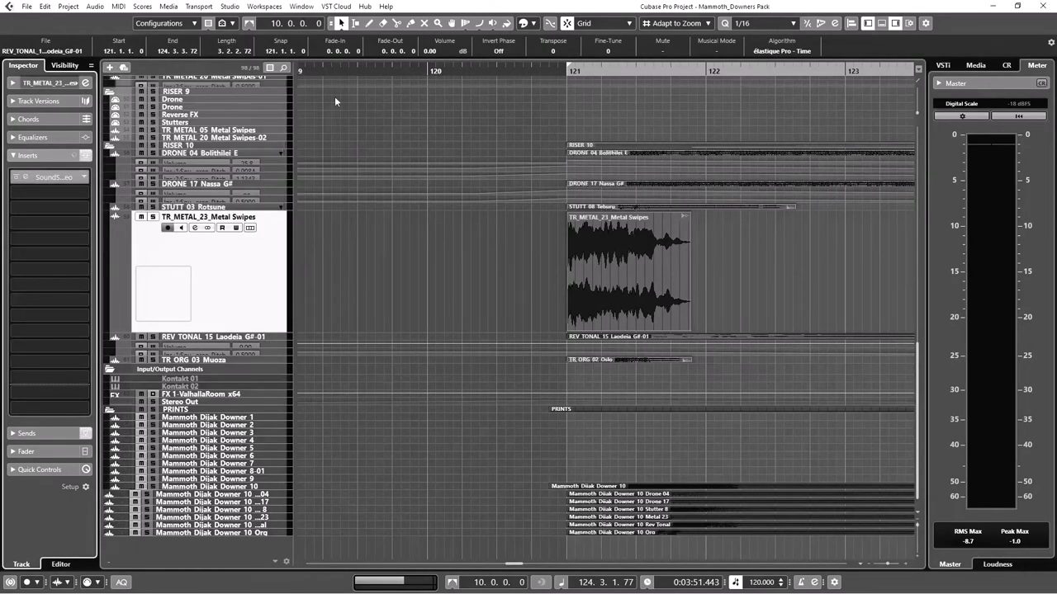
# Solo the TR_METAL_23_Metal Swipes track in RISER 10 and play its clip from bar 121
pyautogui.click(621, 277)
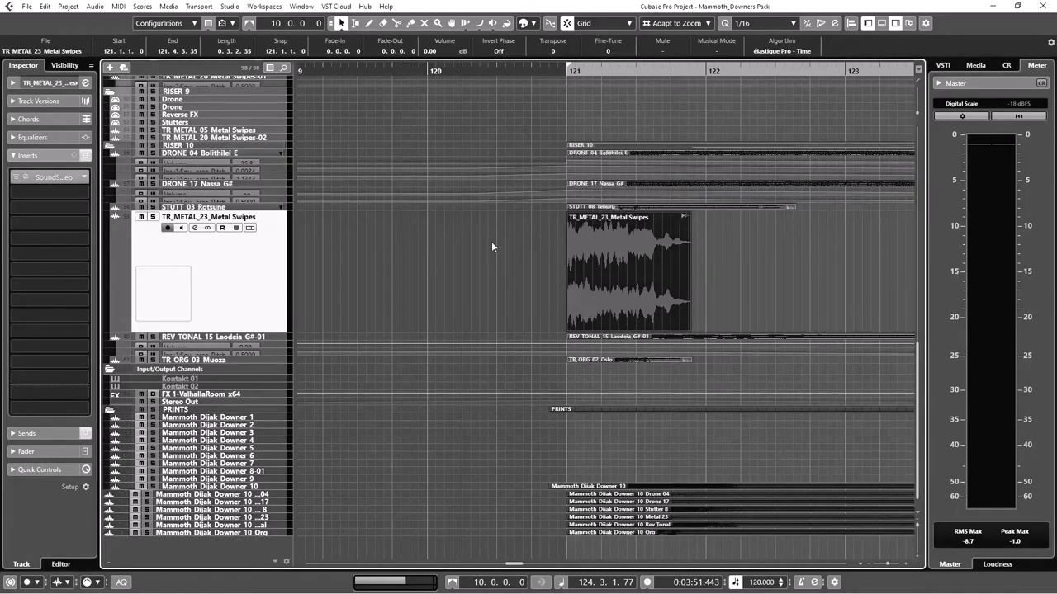
pyautogui.click(153, 217)
pyautogui.press('space')
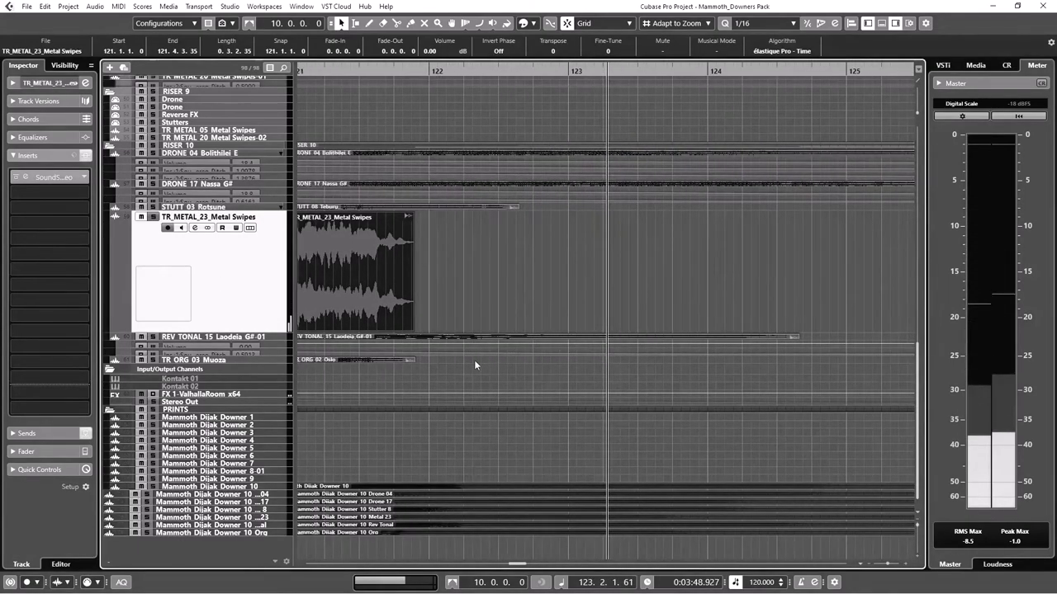
# Select the REV_TONAL_15_Laodeia_G#-01 clip and examine its waveform with the track's volume and SoundShifter pitch automation
pyautogui.click(430, 337)
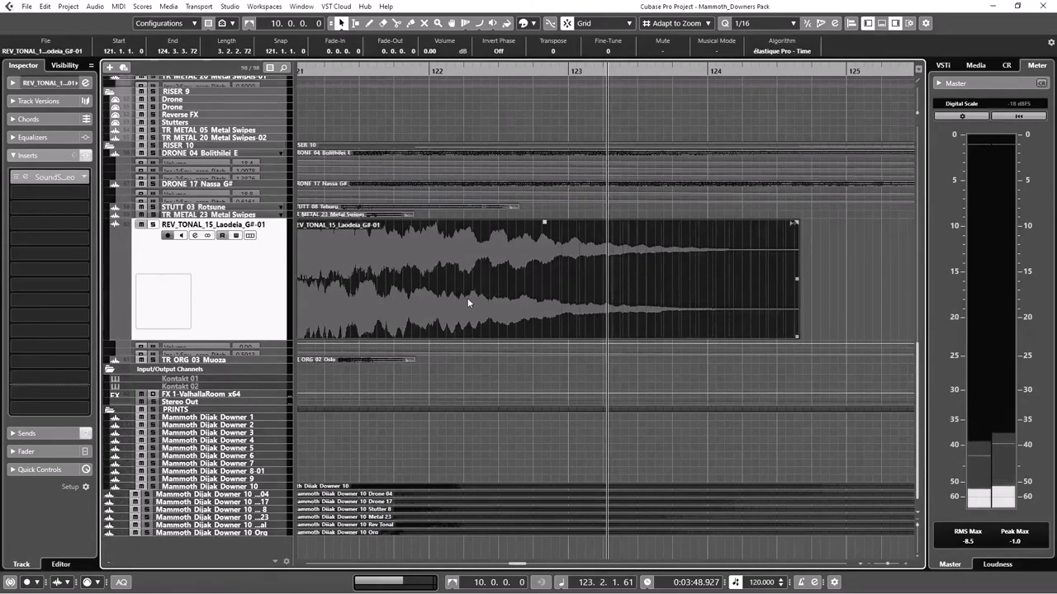
pyautogui.hscroll(-3, 451, 294)
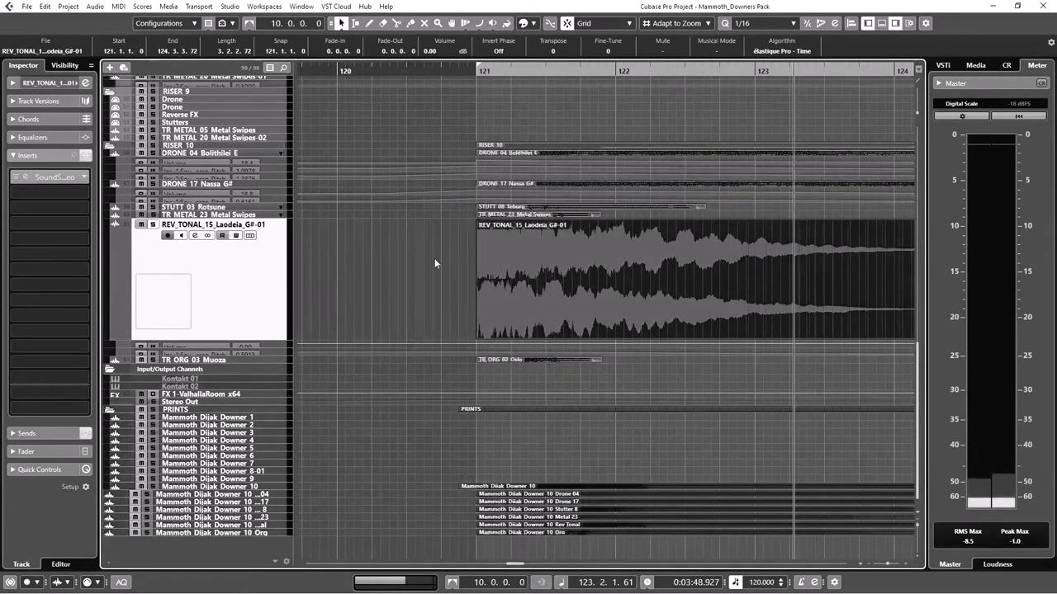
pyautogui.click(264, 351)
pyautogui.scroll(-3, 347, 279)
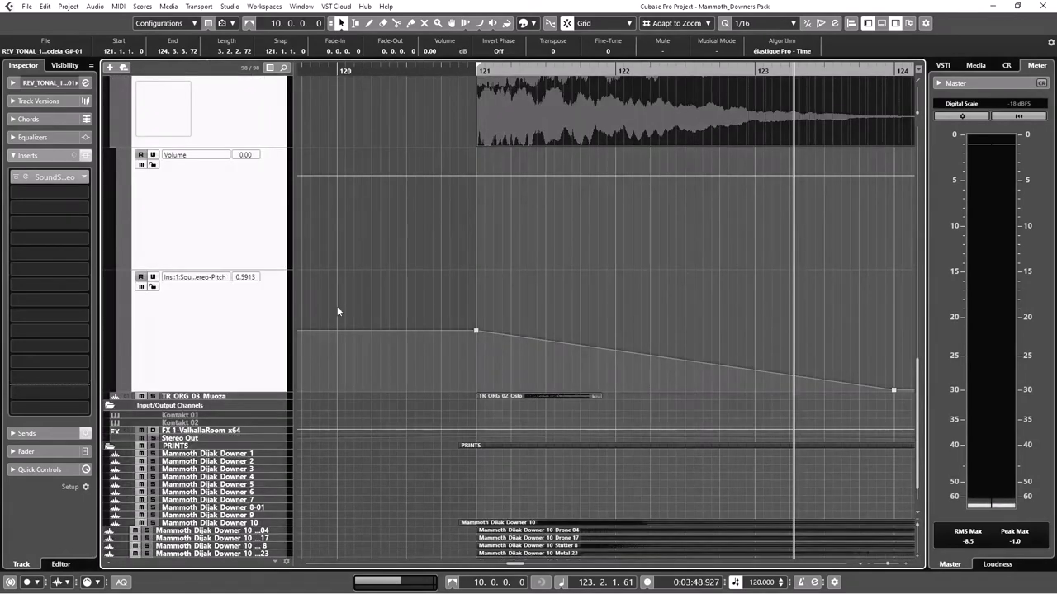
pyautogui.click(685, 360)
pyautogui.scroll(2, 737, 330)
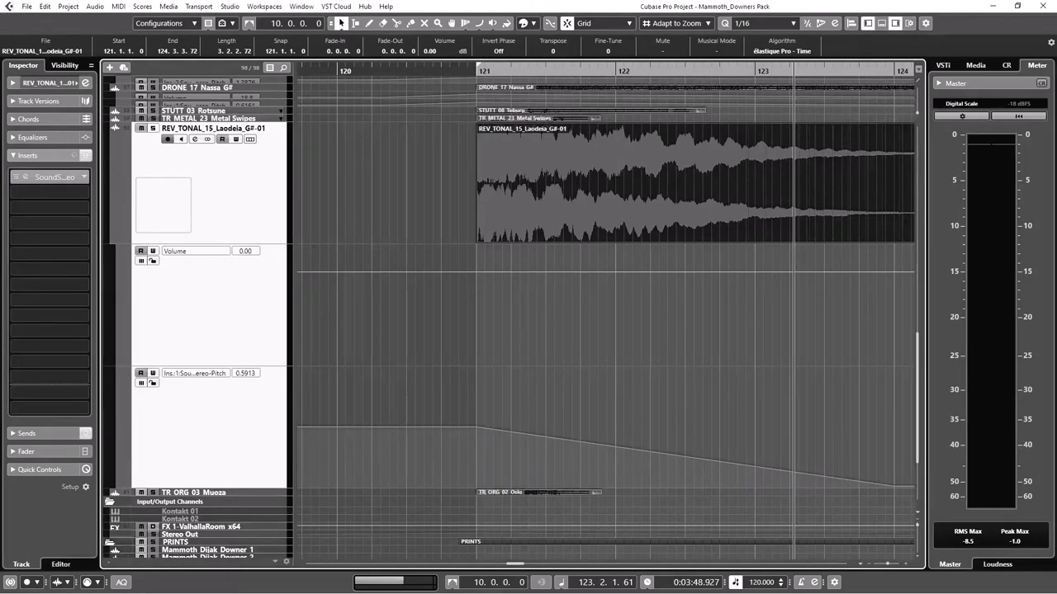
# Open a new File Explorer window and go to the LIBRARIES folder on Drive 6 (G:)
pyautogui.press('super+e')
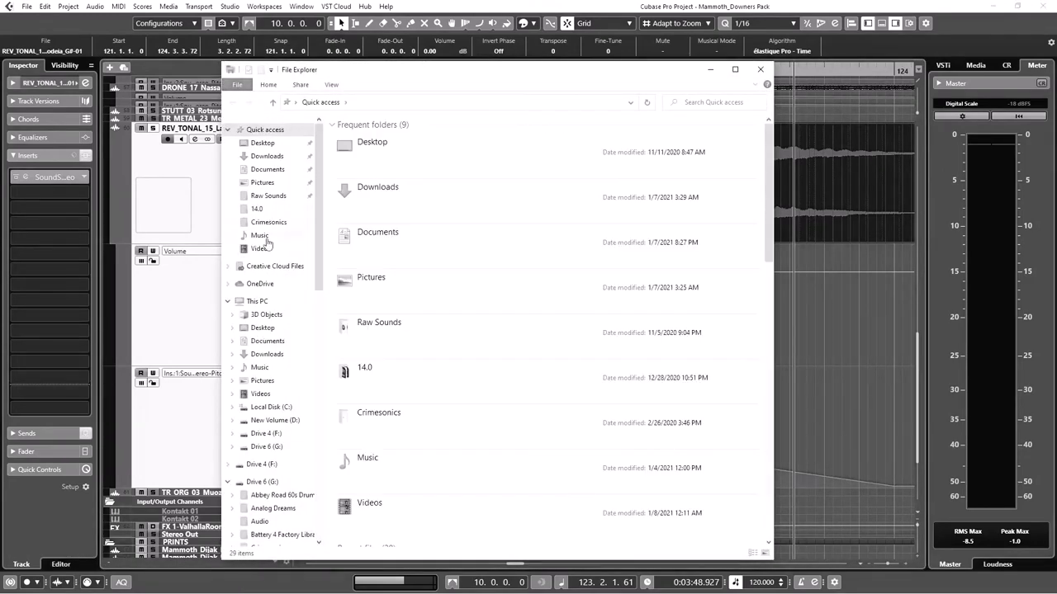
pyautogui.scroll(-1, 272, 296)
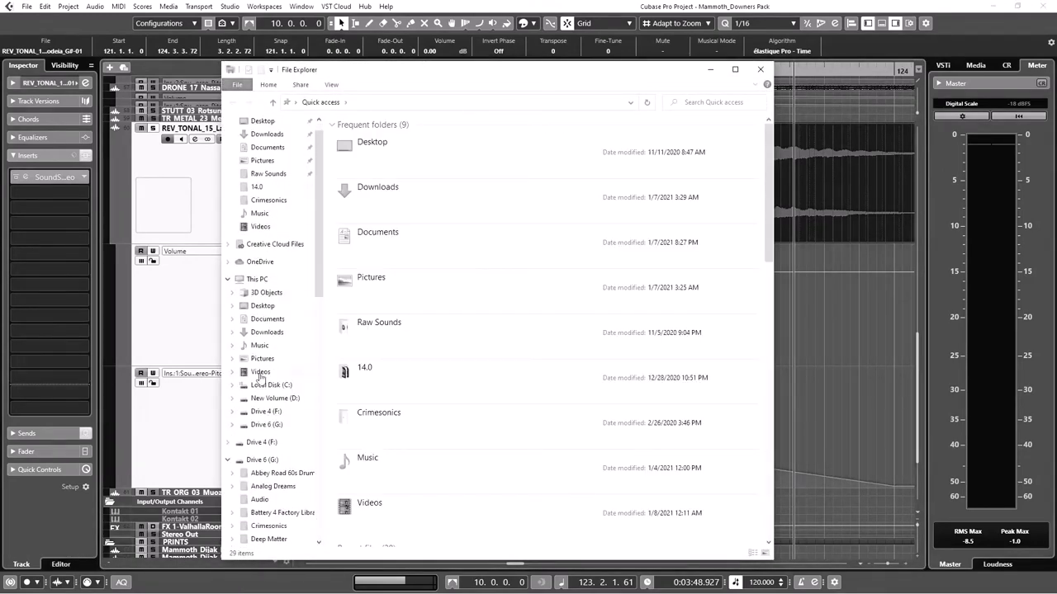
pyautogui.scroll(-2, 277, 359)
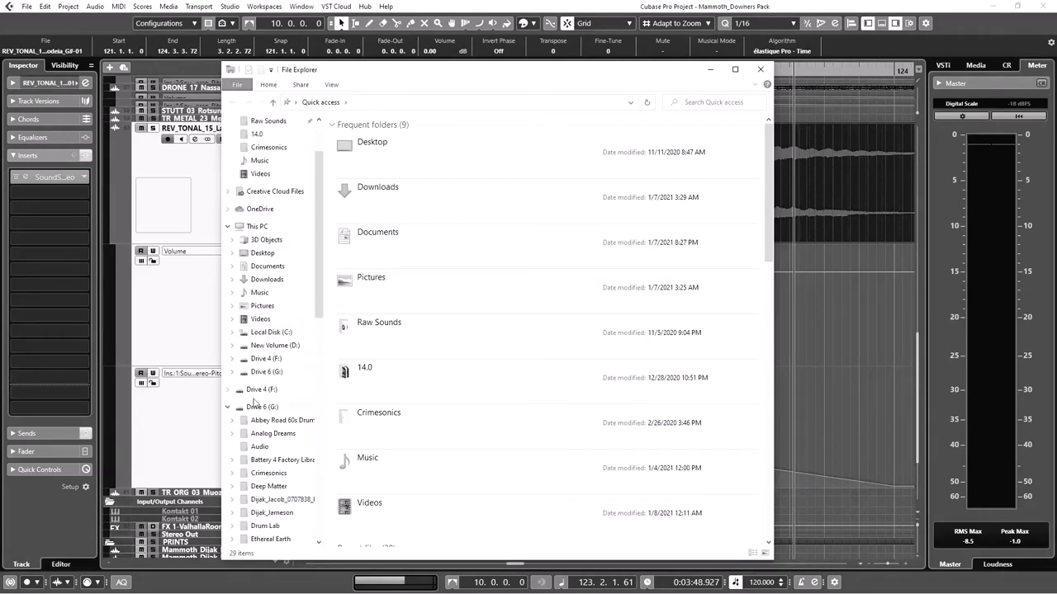
pyautogui.scroll(-2, 255, 402)
pyautogui.click(266, 333)
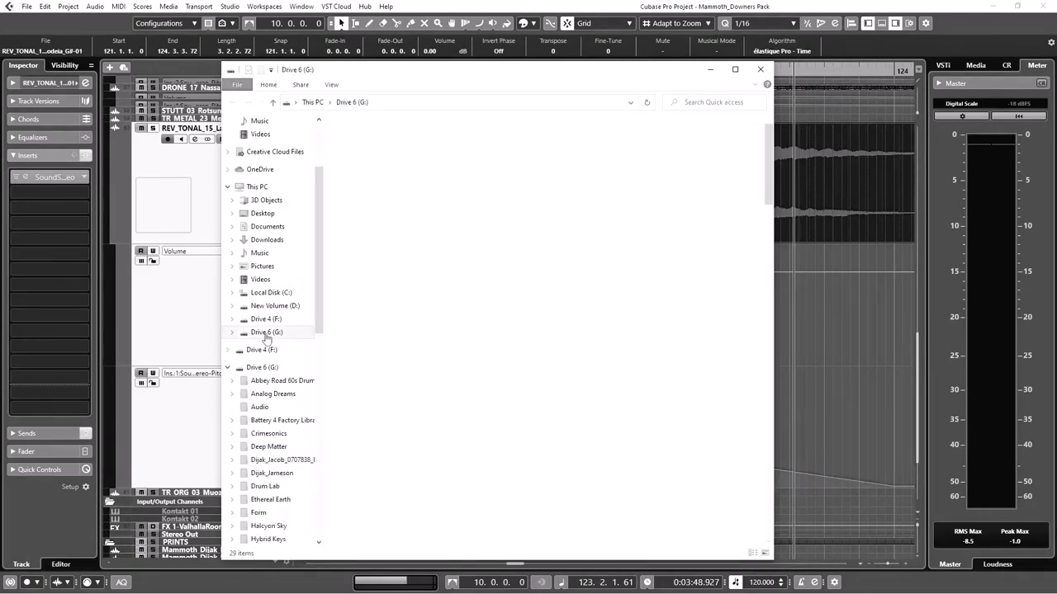
pyautogui.click(377, 335)
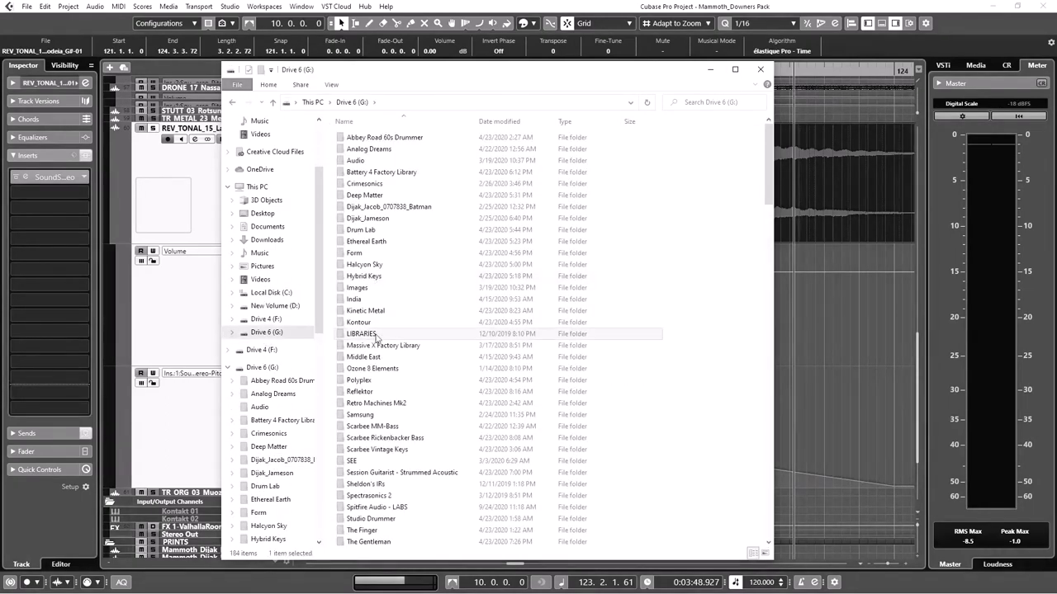
pyautogui.doubleClick(376, 335)
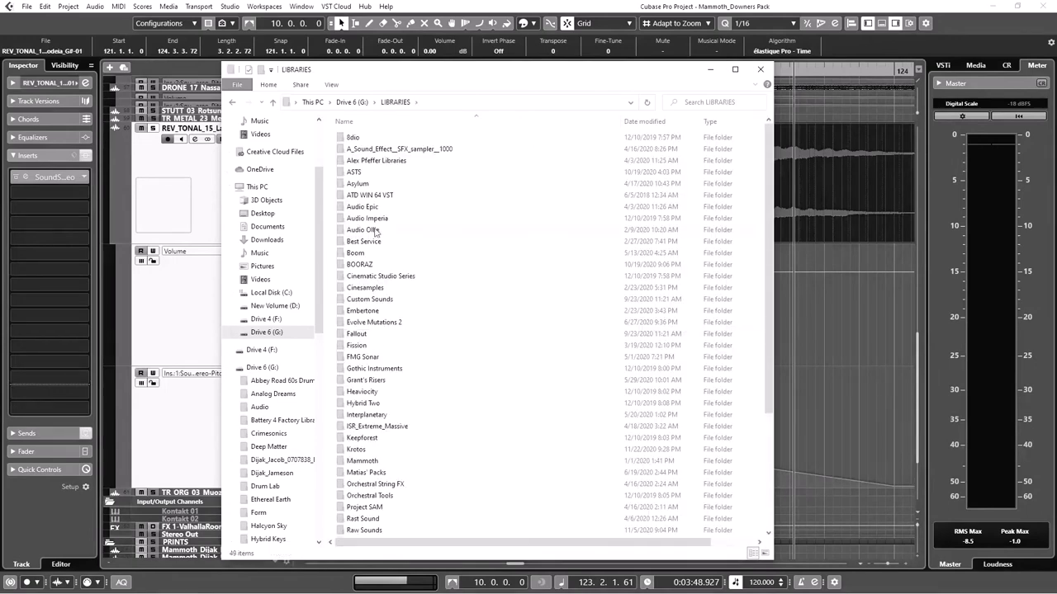
# Open the Mammoth library's DENSITY folder and browse through DENSITY WAV to its TRANSITIONS folder
pyautogui.scroll(-3, 376, 380)
pyautogui.doubleClick(379, 358)
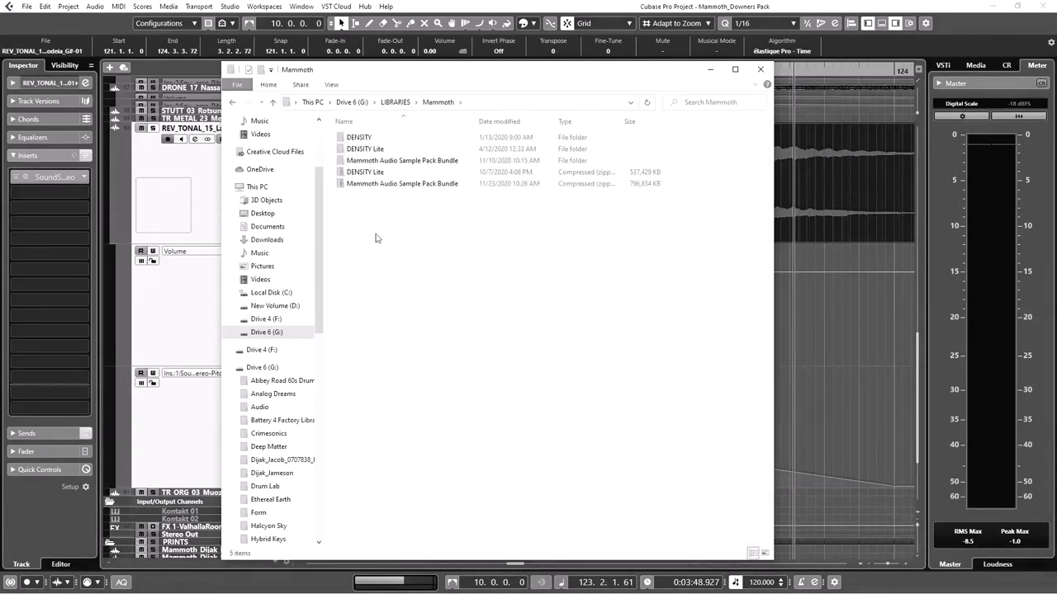
pyautogui.doubleClick(362, 143)
pyautogui.doubleClick(362, 142)
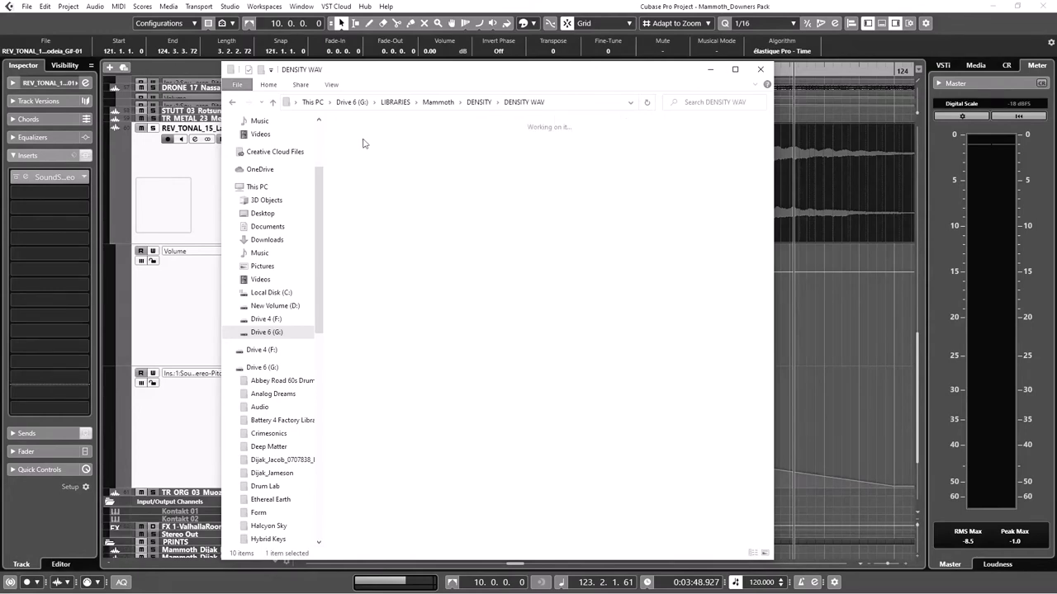
pyautogui.doubleClick(422, 373)
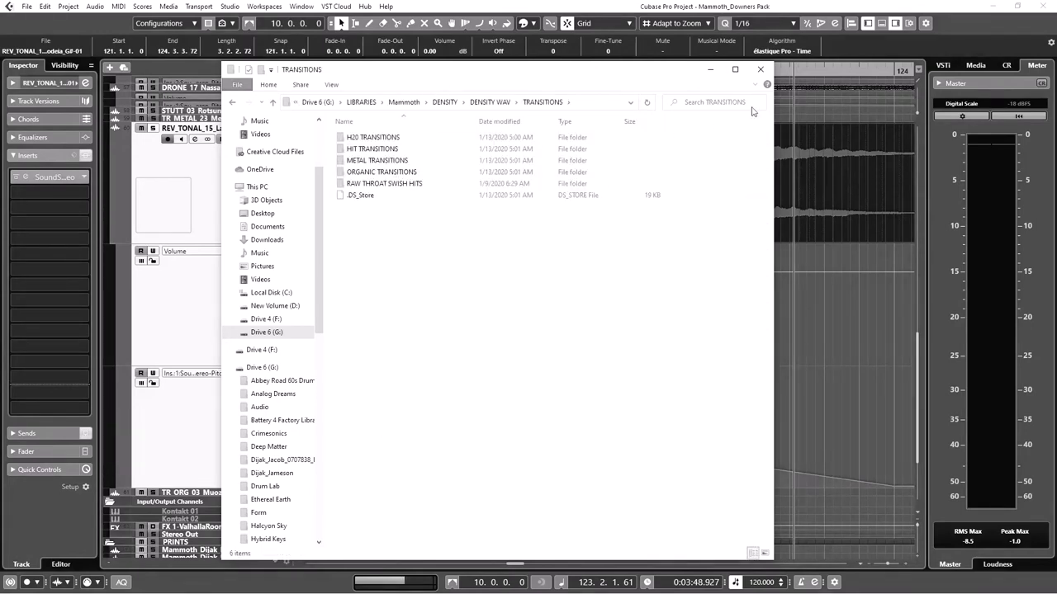
# Go back up to DENSITY WAV, open the REVERSE FX folder and browse through NO TAIL to its TONAL folder
pyautogui.moveTo(576, 75); pyautogui.dragTo(612, 96)
pyautogui.click(307, 126)
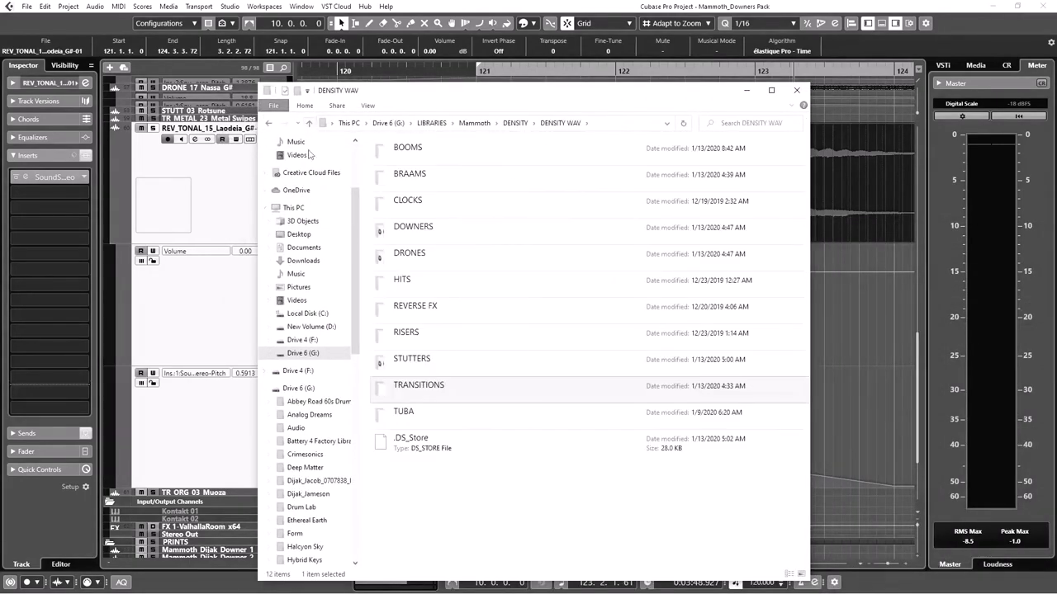
pyautogui.doubleClick(460, 308)
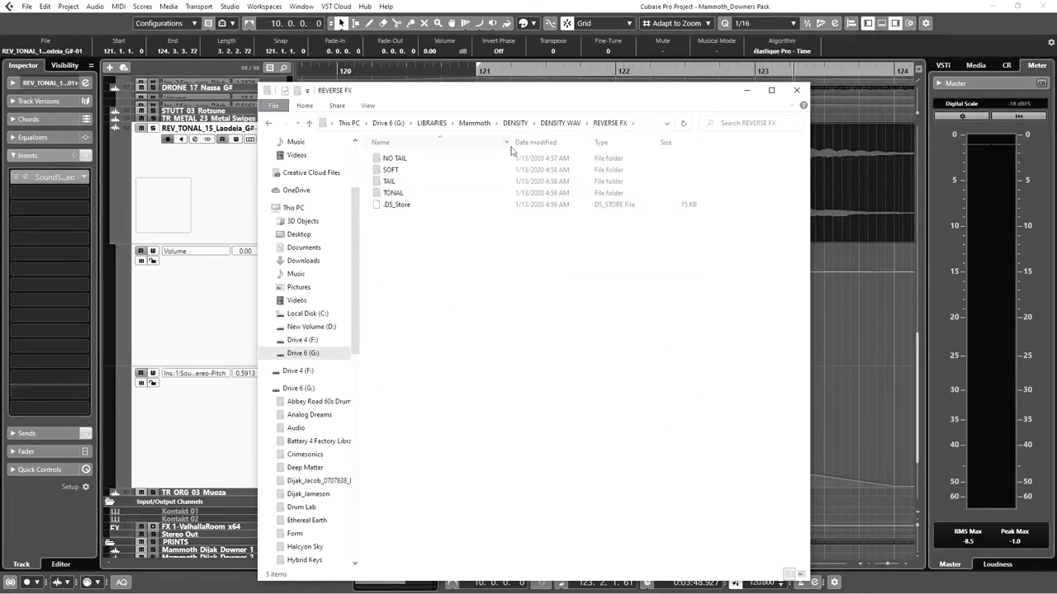
pyautogui.doubleClick(404, 158)
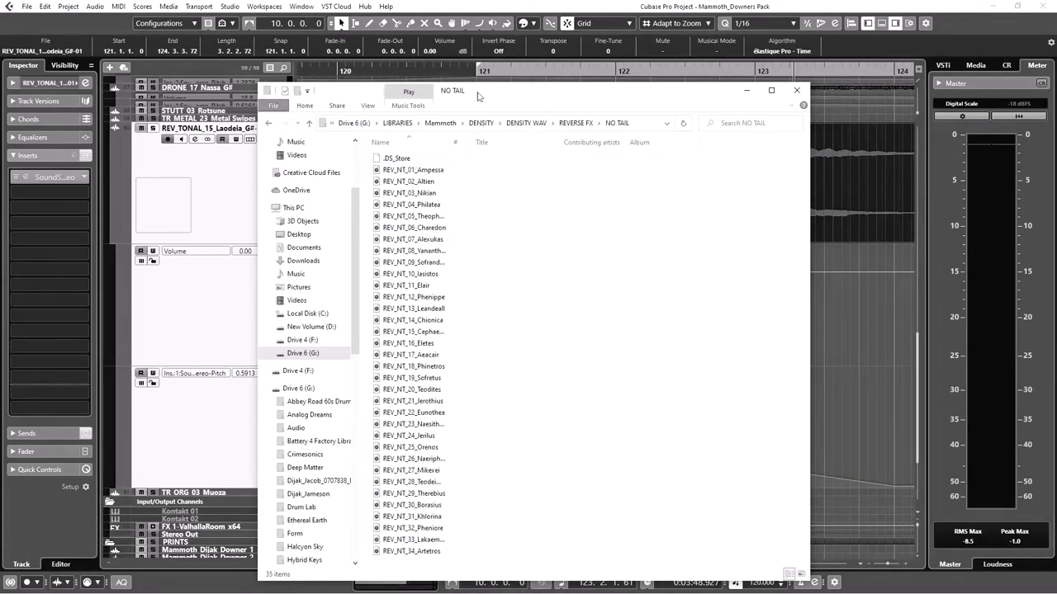
pyautogui.moveTo(475, 83); pyautogui.dragTo(475, 192)
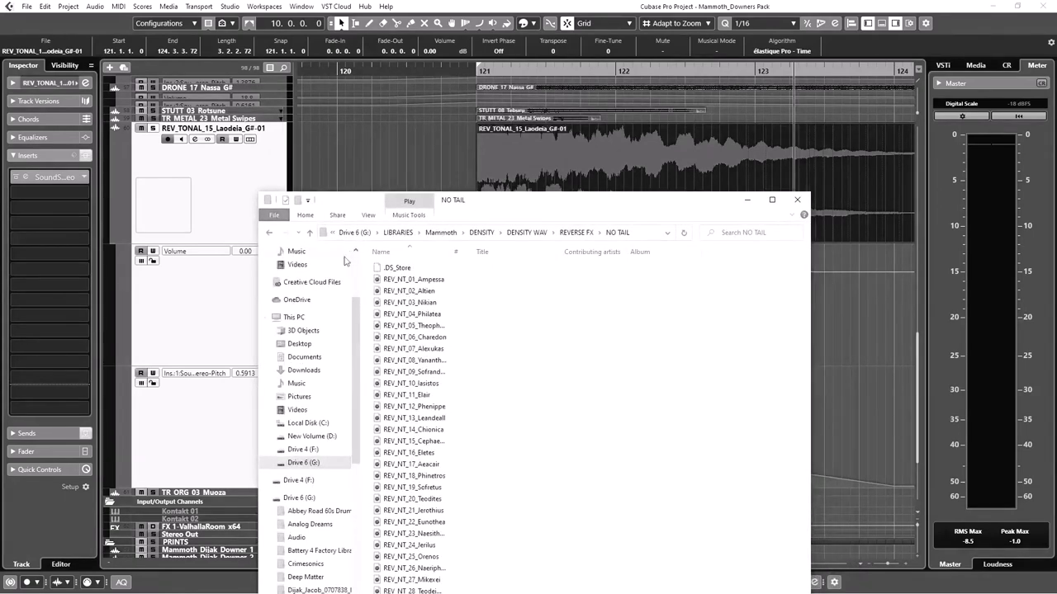
pyautogui.click(310, 233)
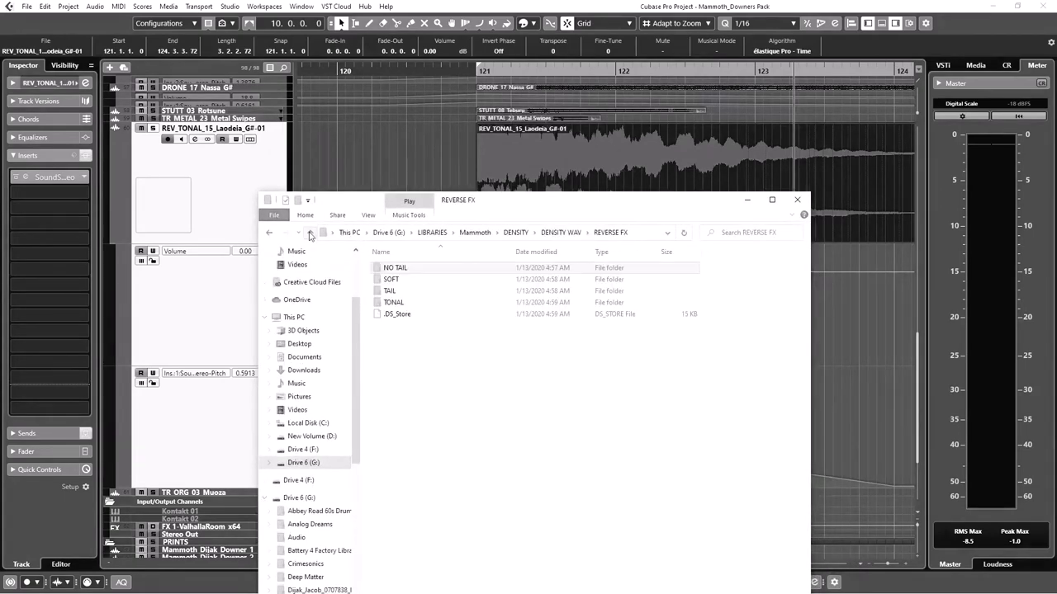
pyautogui.doubleClick(416, 302)
pyautogui.moveTo(490, 202); pyautogui.dragTo(447, 85)
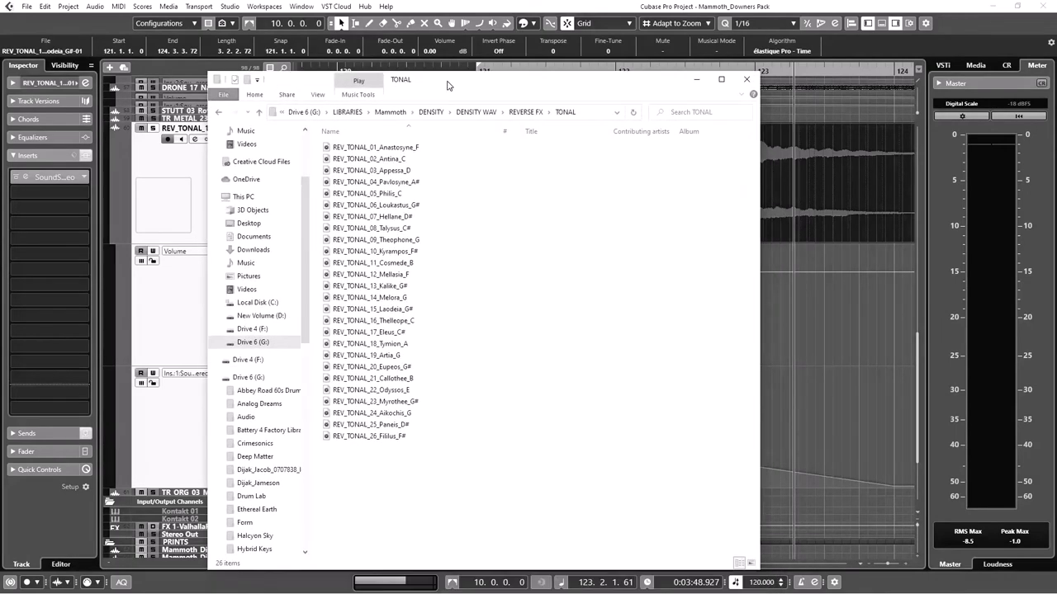
# Preview the REV_TONAL_15_Laodeia_G# source file, close the preview and switch back to the Cubase project
pyautogui.click(383, 313)
pyautogui.press('space')
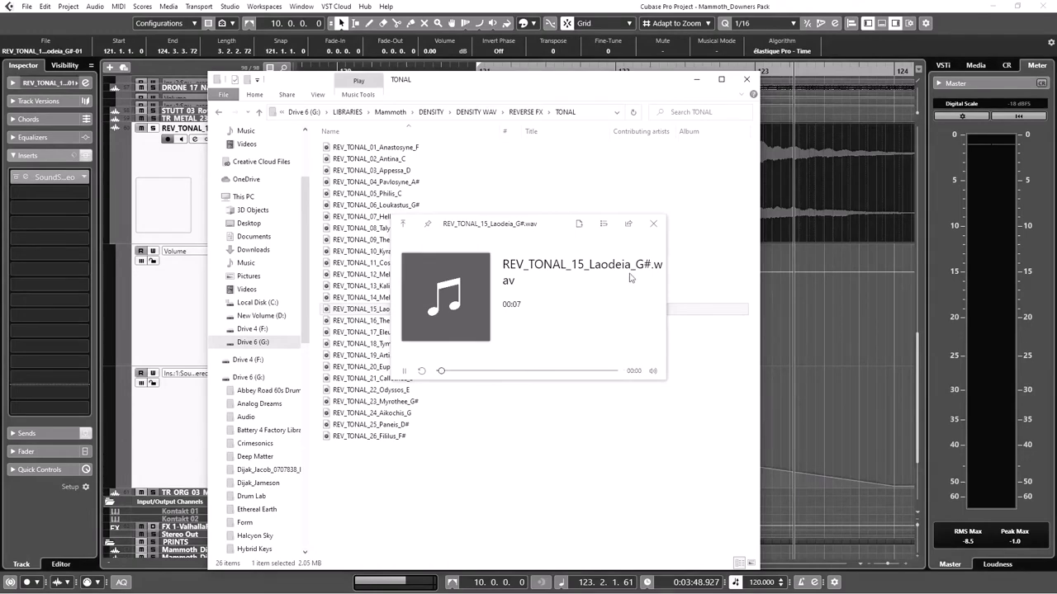
pyautogui.click(653, 223)
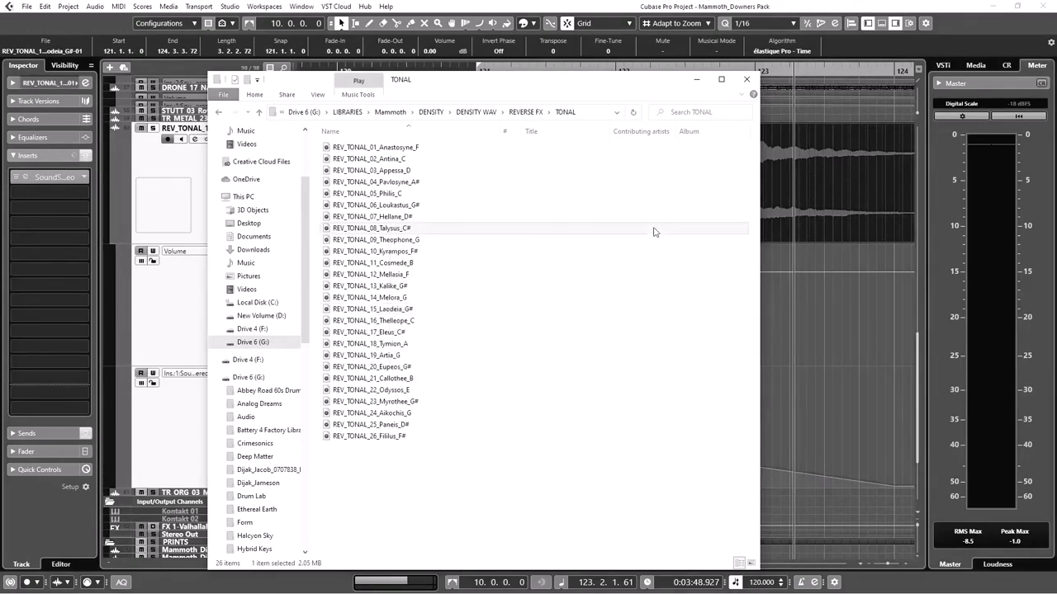
pyautogui.click(743, 94)
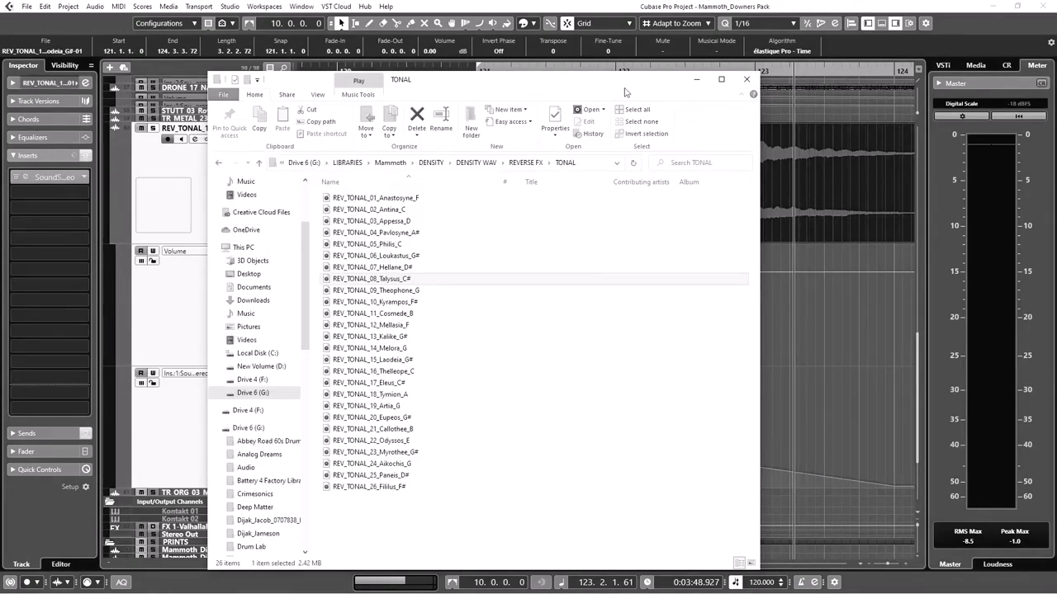
pyautogui.click(804, 333)
# Examine the REV_TONAL_15_Laodeia_G#-01 track's automation lanes and select its clip to view its full length
pyautogui.scroll(2, 805, 333)
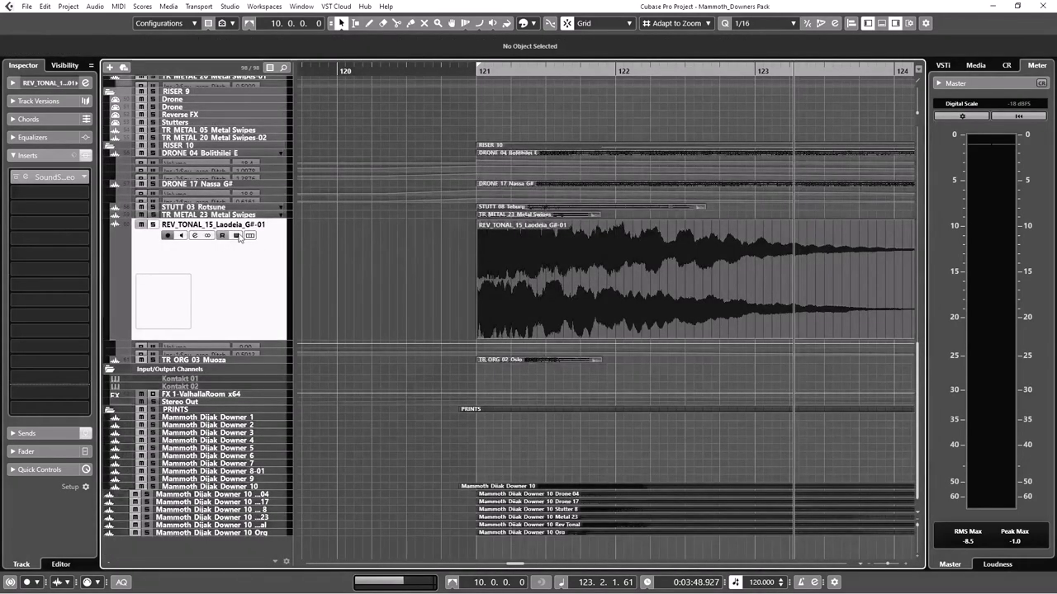
pyautogui.click(269, 350)
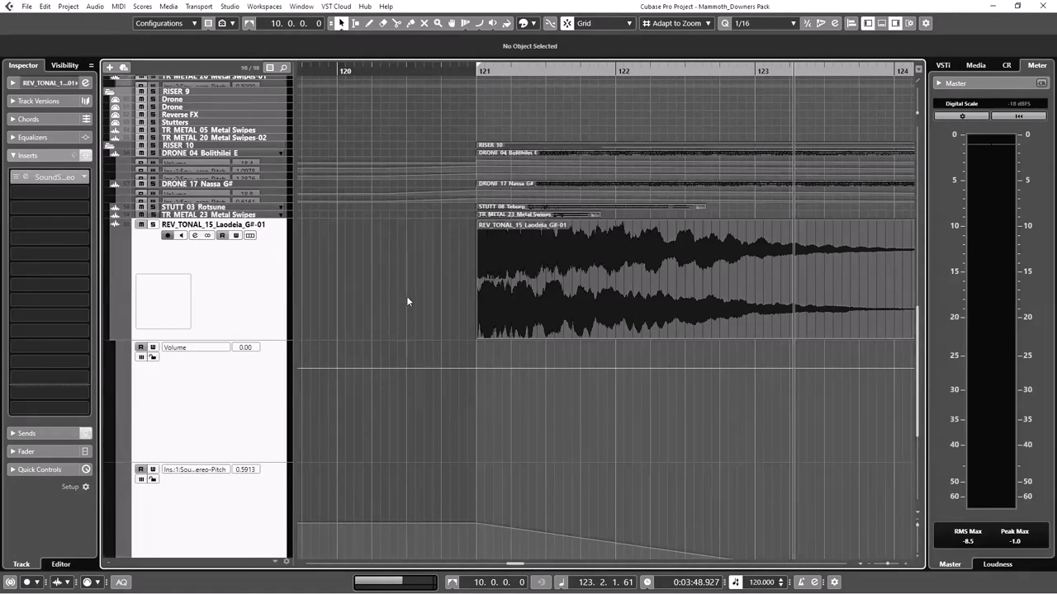
pyautogui.scroll(-2, 406, 295)
pyautogui.click(522, 183)
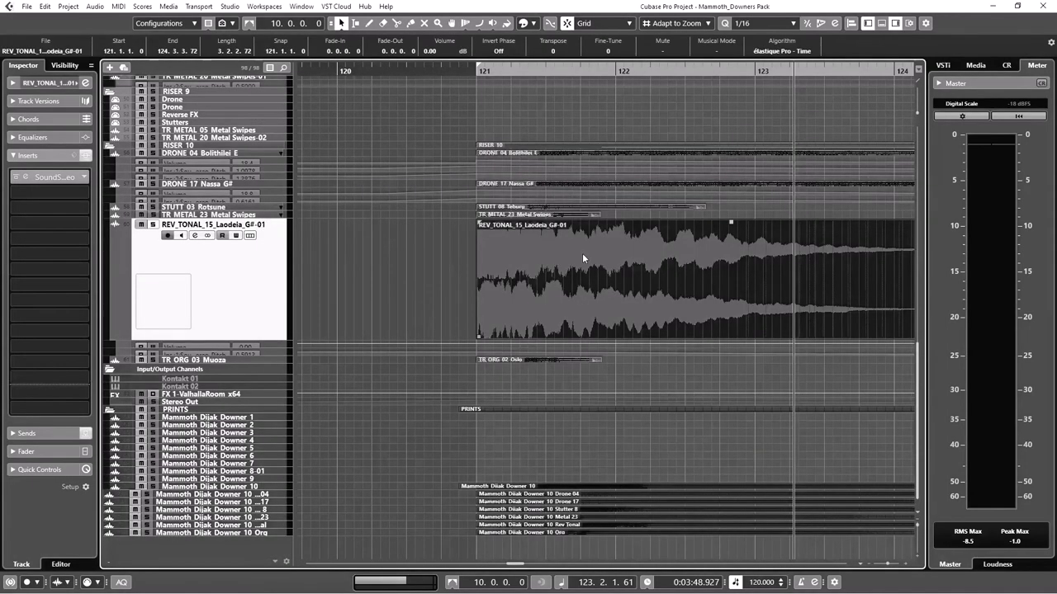
pyautogui.hscroll(-2, 521, 281)
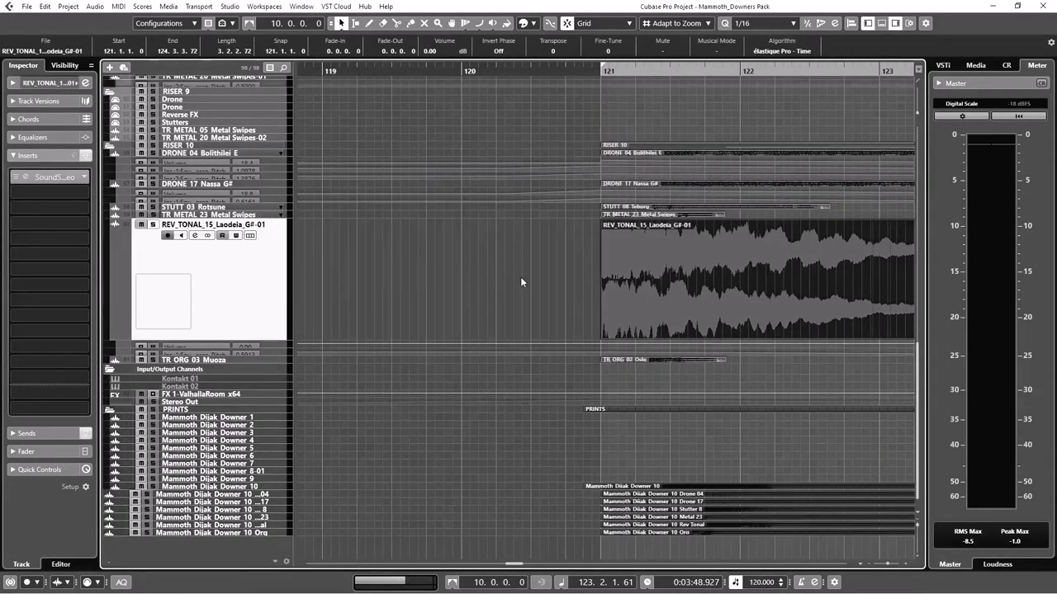
pyautogui.hscroll(4, 521, 282)
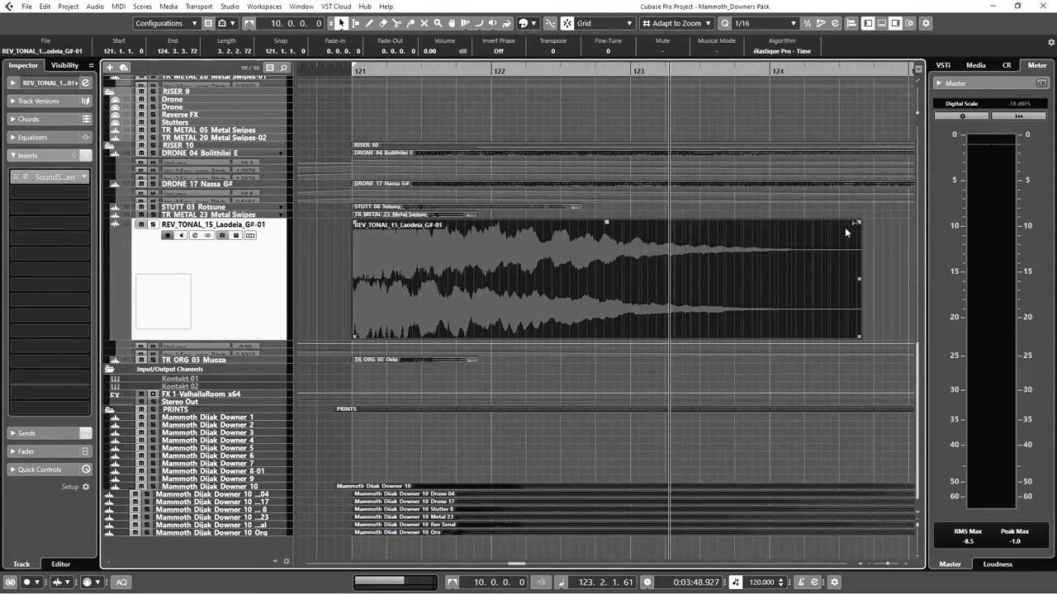
# Play the REV_TONAL_15_Laodeia_G#-01 clip from just before bar 121 with its track soloed, and stop after it ends
pyautogui.click(339, 74)
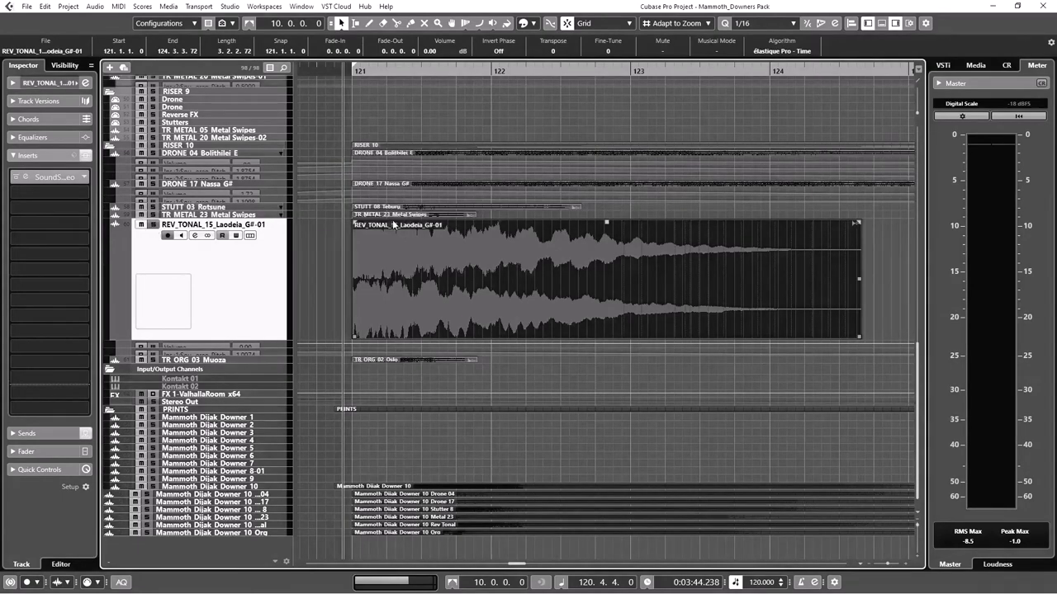
pyautogui.press('space')
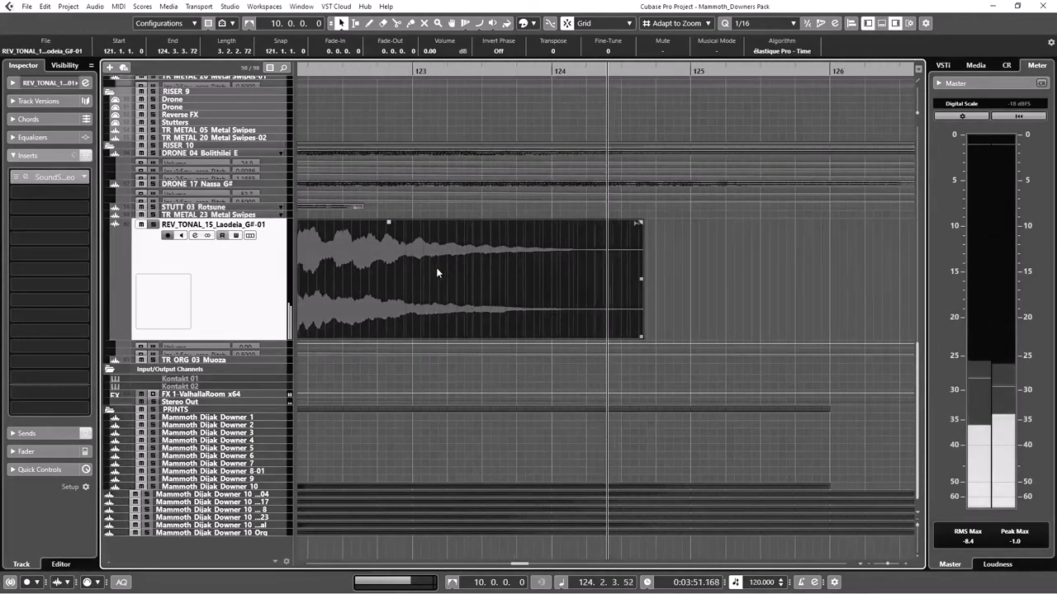
pyautogui.press('space')
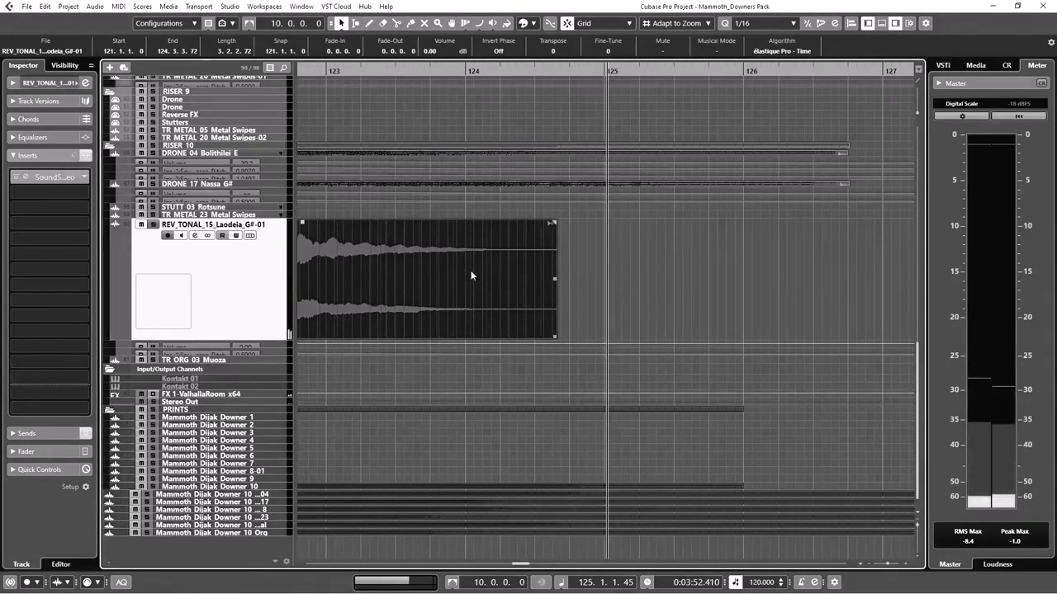
pyautogui.hscroll(-2, 471, 275)
pyautogui.hscroll(-6, 471, 275)
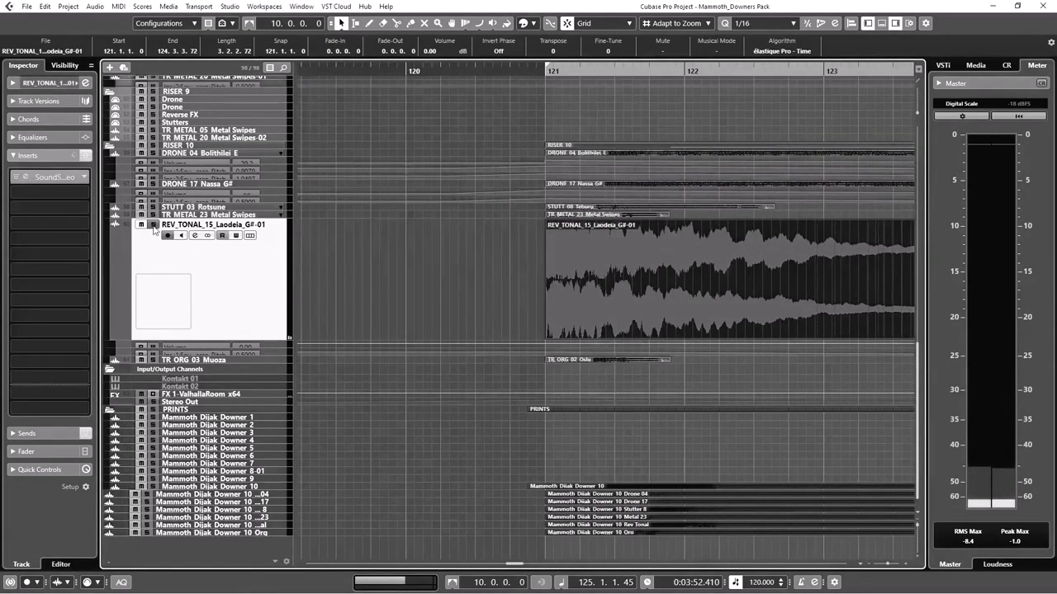
# Select the TR_ORG_02_Oslo clip on the TR_ORG_03_Muoza track and browse in File Explorer to DENSITY WAV's ORGANIC TRANSITIONS folder
pyautogui.click(246, 360)
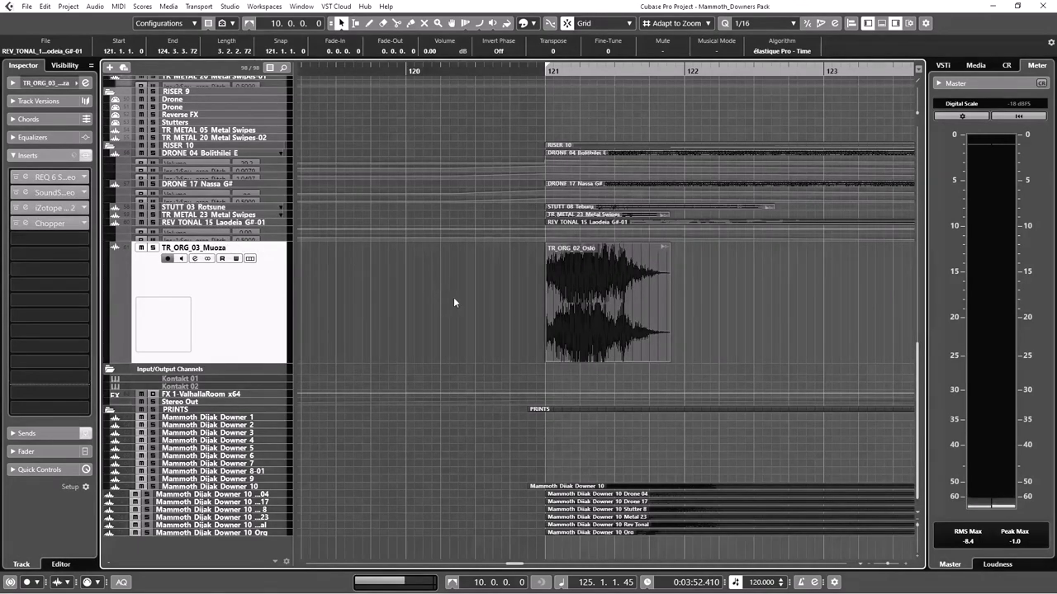
pyautogui.click(591, 285)
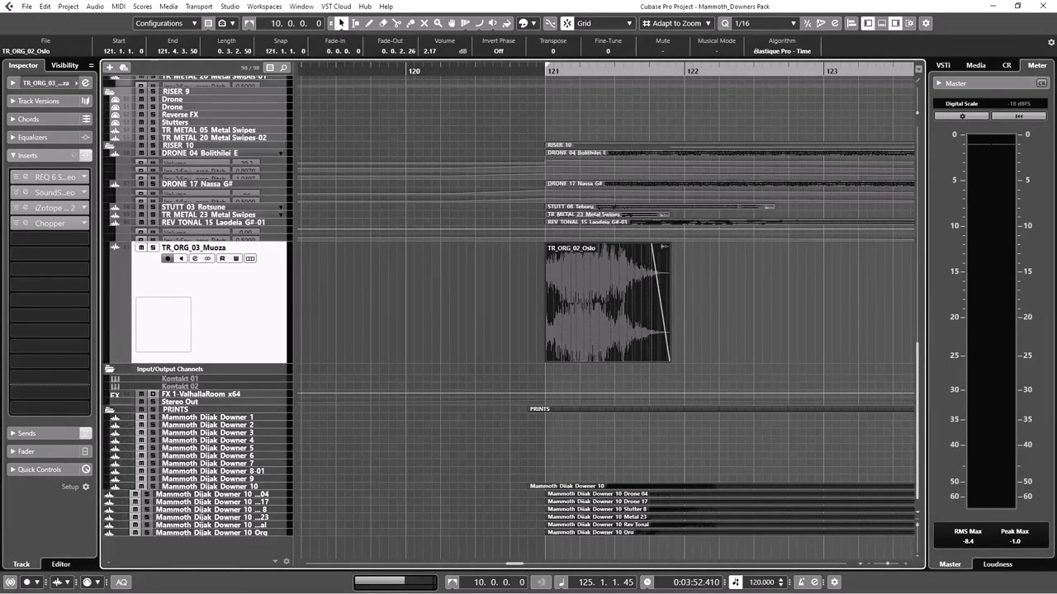
pyautogui.hotkey('alt', 'Tab')
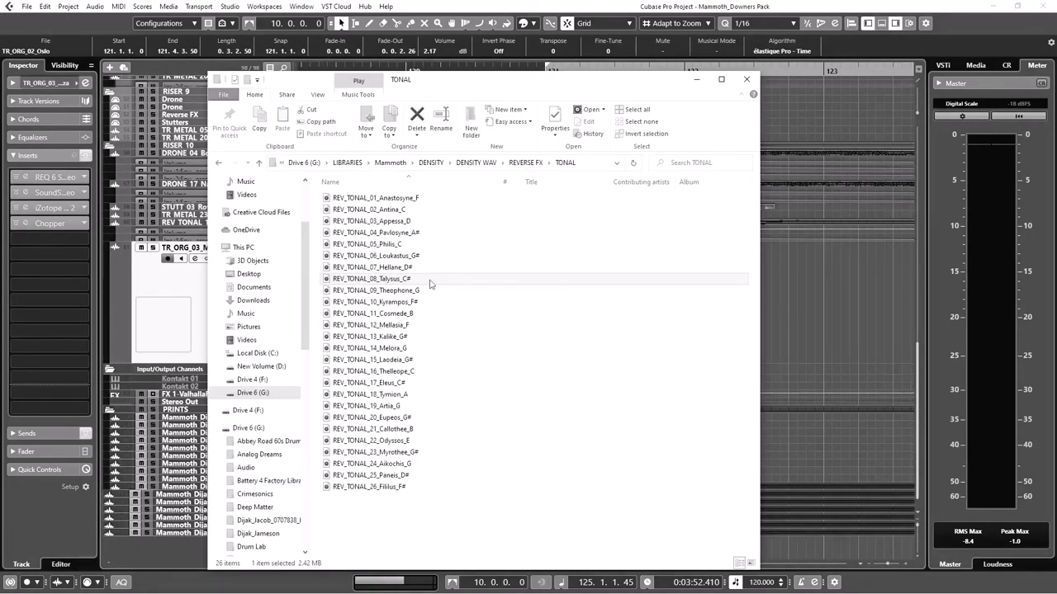
pyautogui.moveTo(444, 83); pyautogui.dragTo(708, 42)
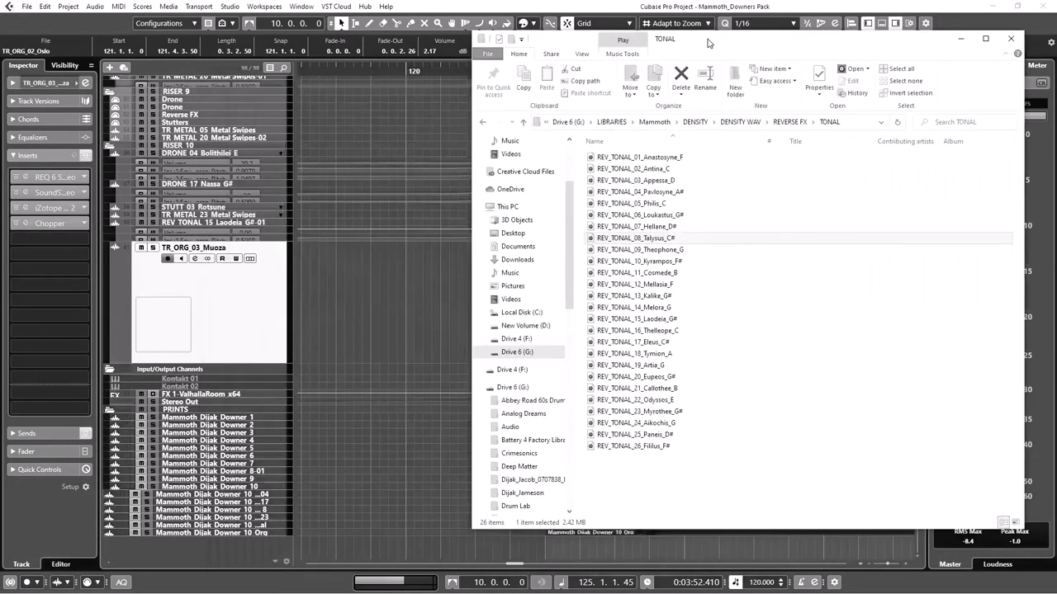
pyautogui.click(523, 123)
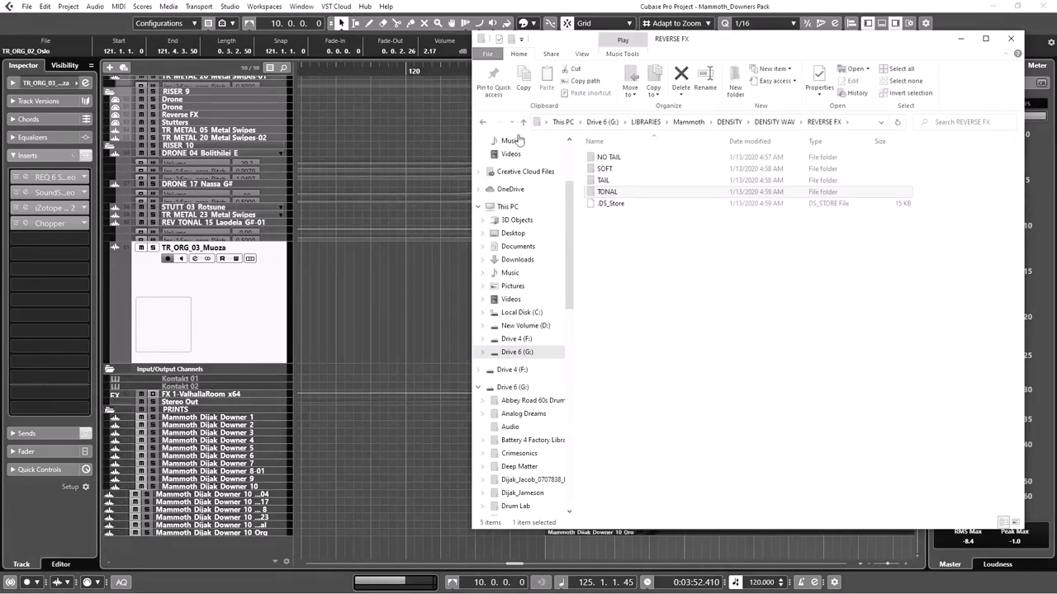
pyautogui.click(523, 123)
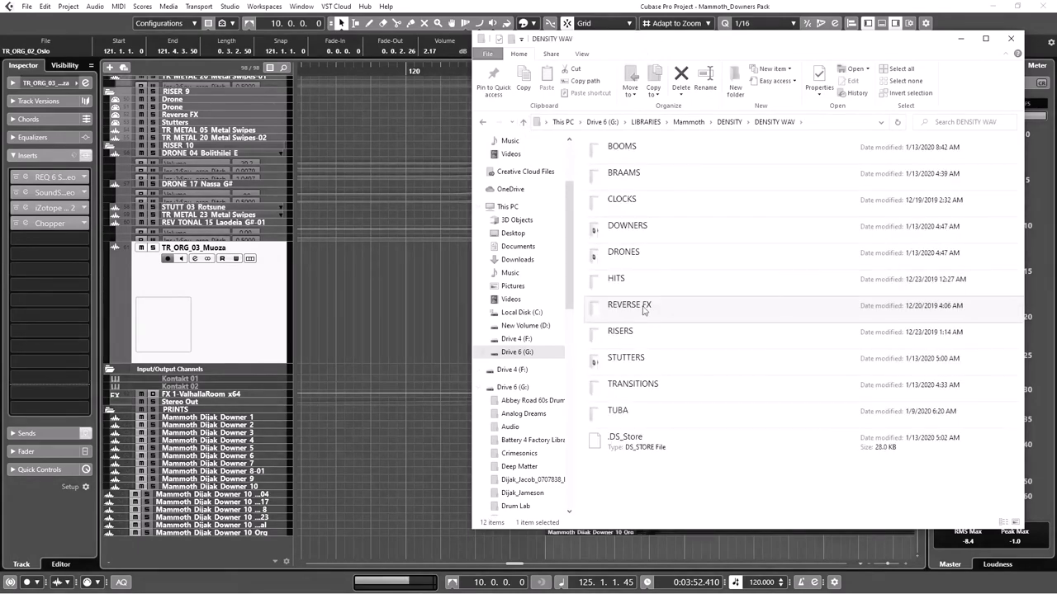
pyautogui.doubleClick(657, 383)
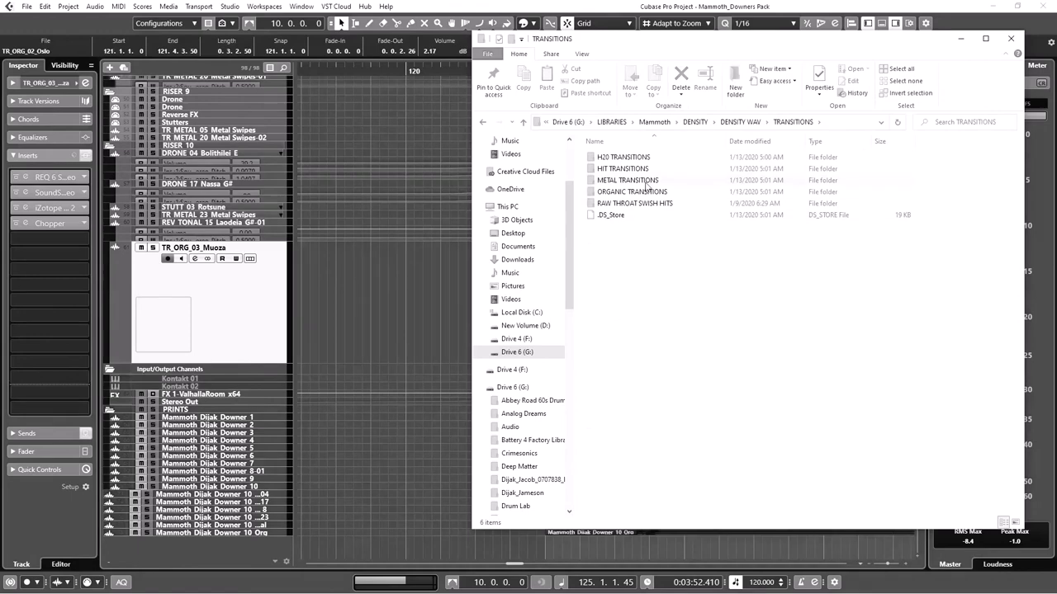
pyautogui.doubleClick(642, 194)
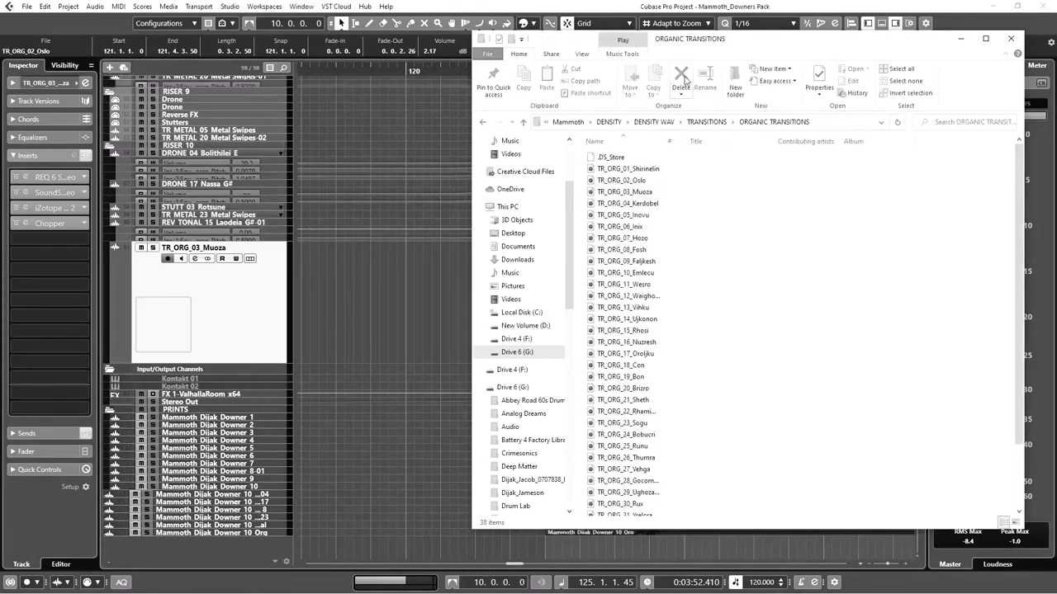
pyautogui.moveTo(755, 46); pyautogui.dragTo(454, 17)
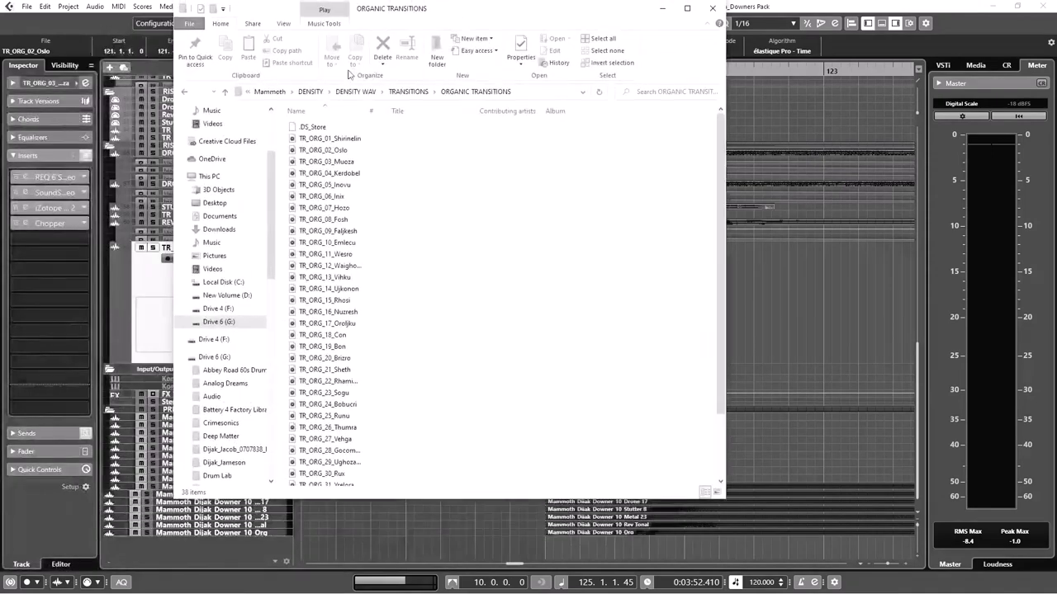
# Preview the TR_ORG_02_Oslo source file and close both the preview and the File Explorer window
pyautogui.click(345, 154)
pyautogui.press('space')
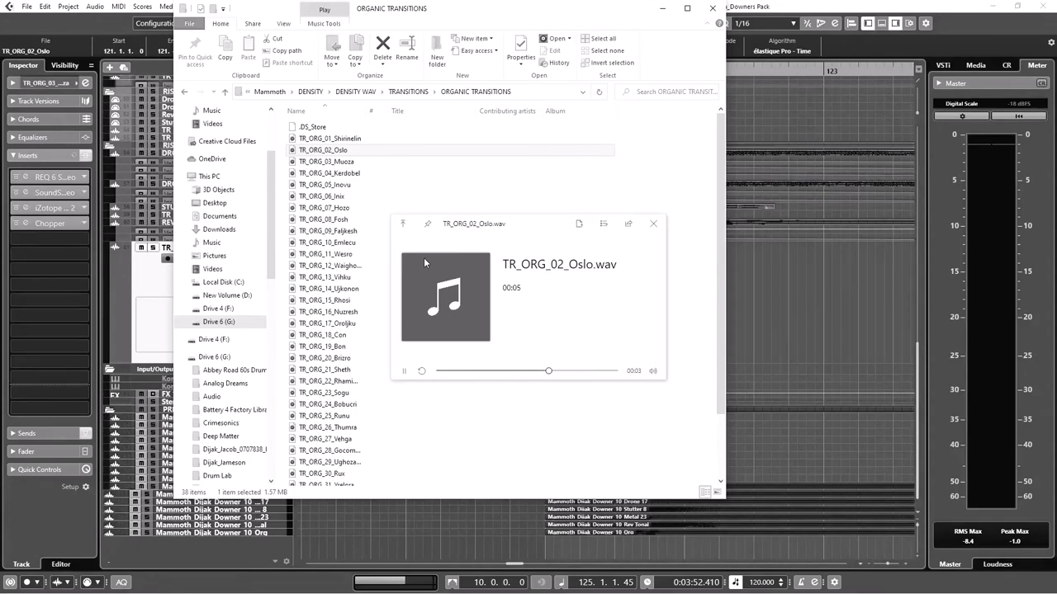
pyautogui.click(652, 225)
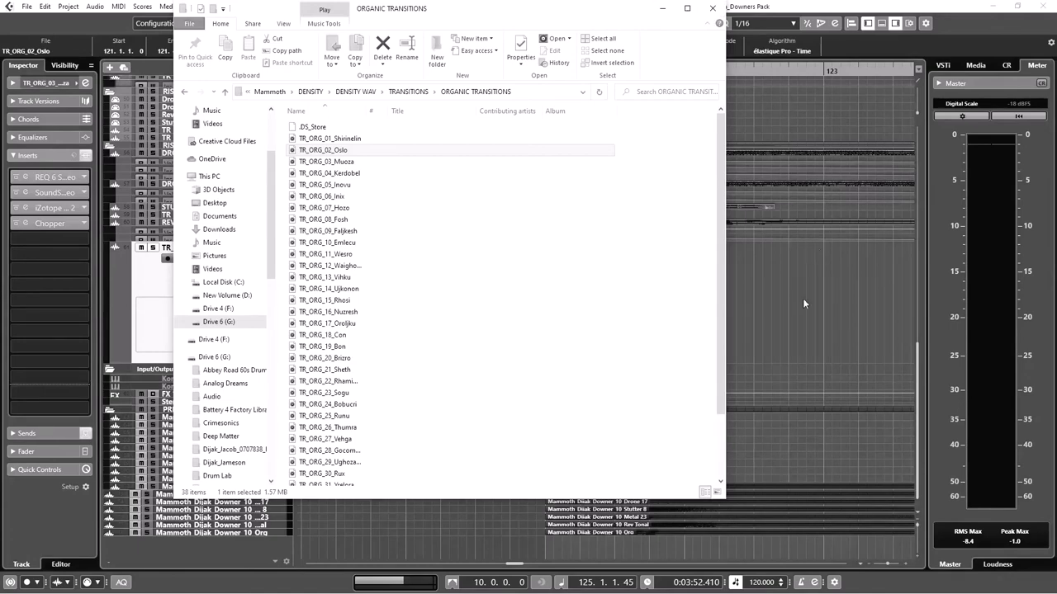
pyautogui.click(714, 9)
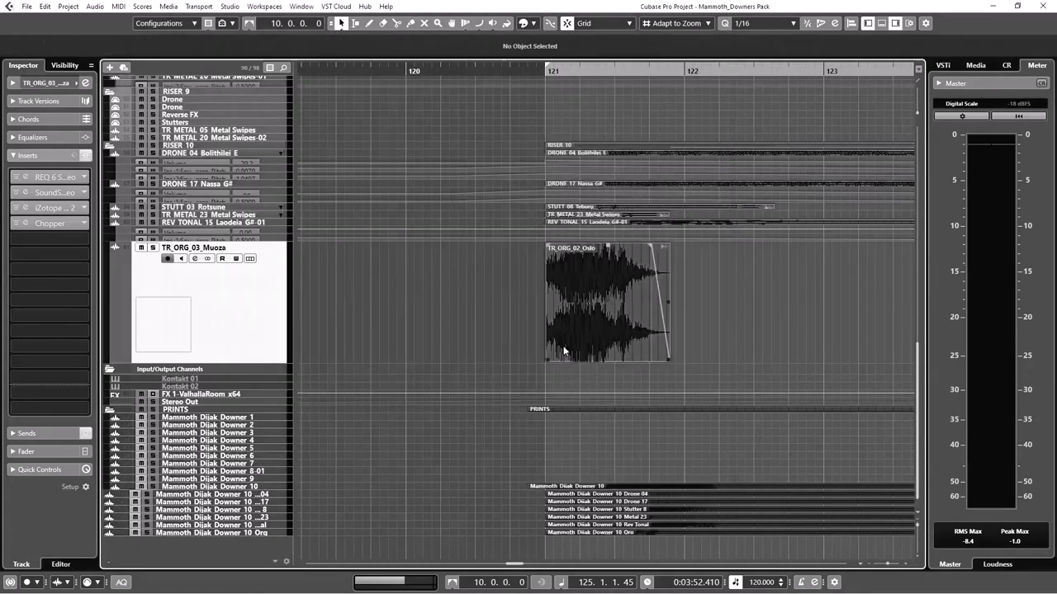
# Examine the Chopper, iZotope Trash 2, SoundShifter Pitch and REQ 6 insert effects on the TR_ORG_03_Muoza track
pyautogui.doubleClick(24, 224)
pyautogui.moveTo(502, 190); pyautogui.dragTo(397, 60)
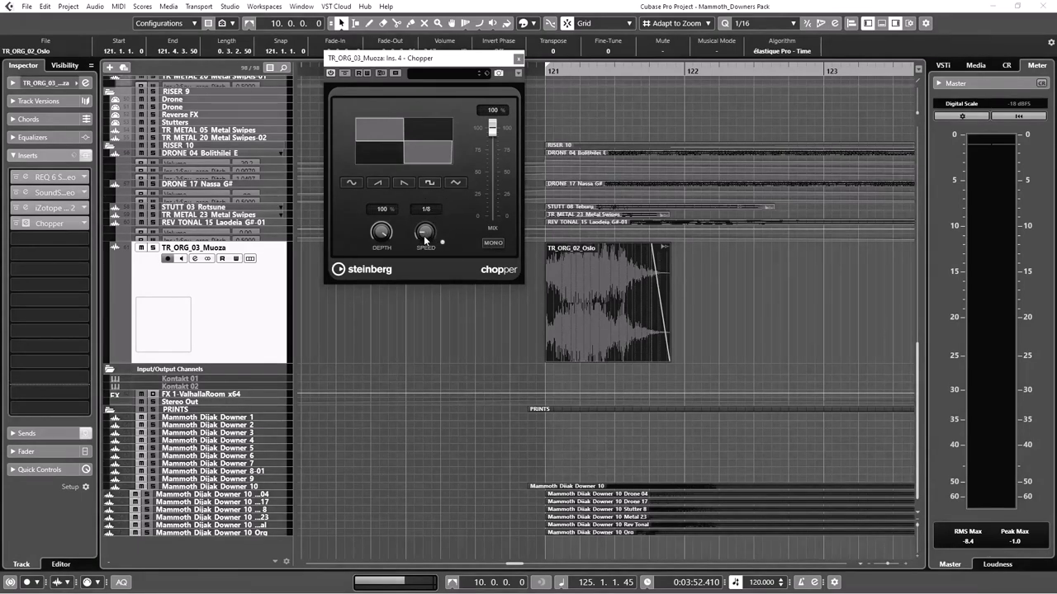
pyautogui.moveTo(421, 235)
pyautogui.mouseDown()
pyautogui.moveTo(423, 225)
pyautogui.moveTo(422, 236)
pyautogui.mouseUp()
pyautogui.click(46, 208)
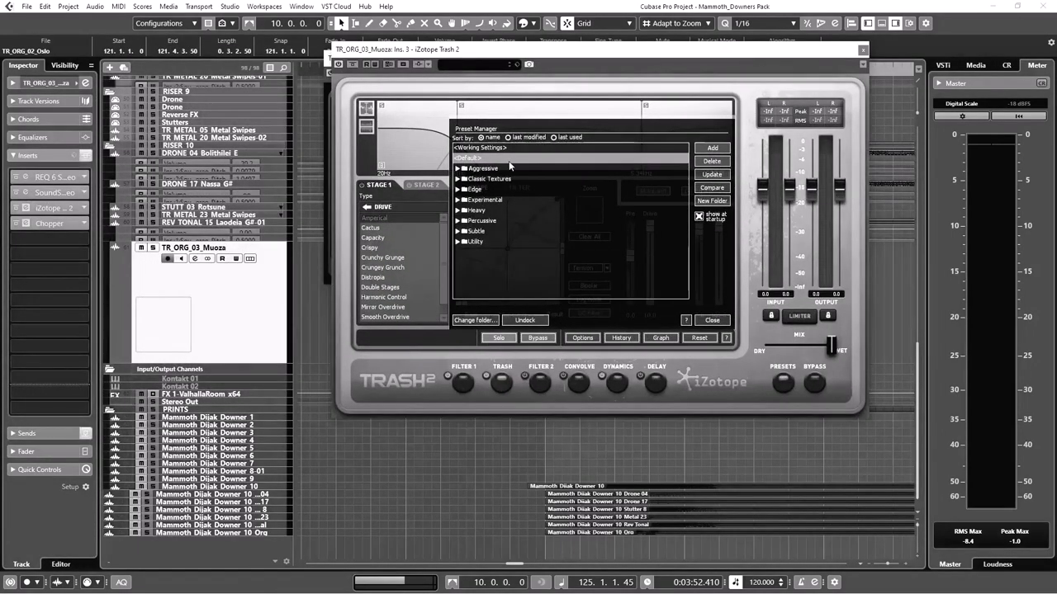
pyautogui.click(863, 52)
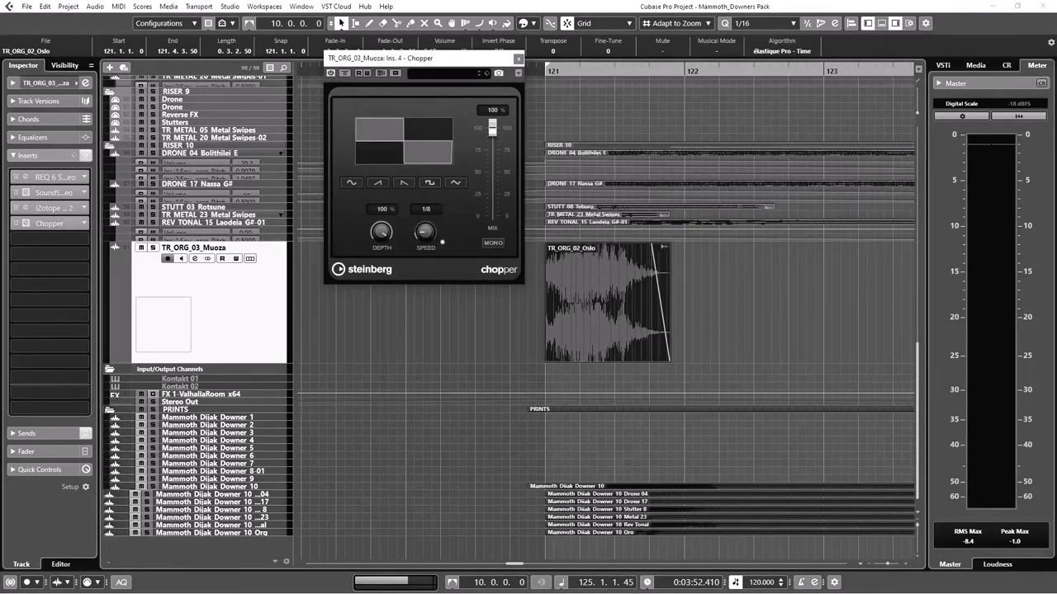
pyautogui.click(49, 192)
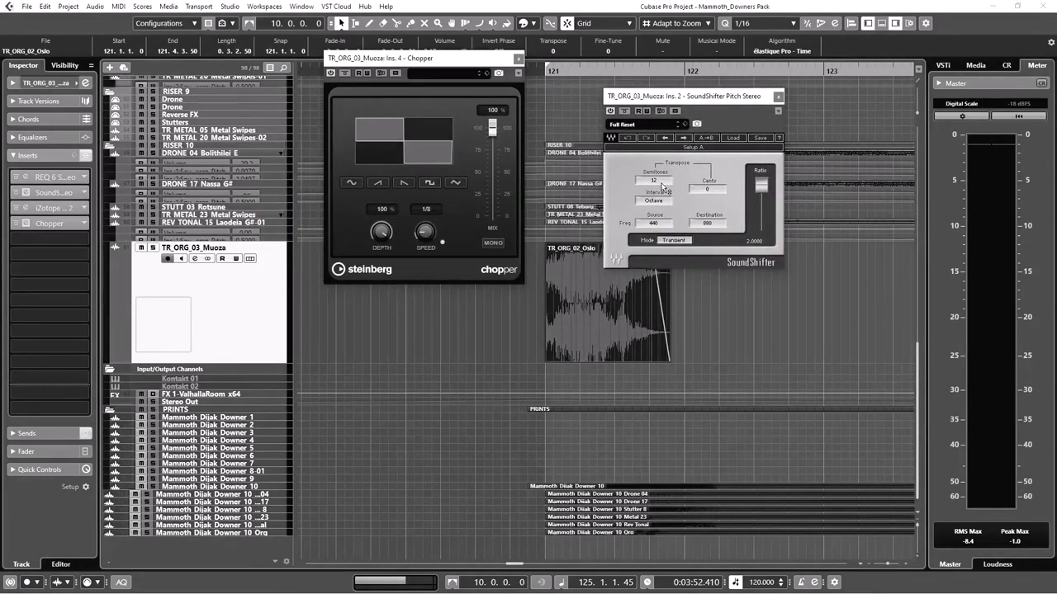
pyautogui.click(25, 179)
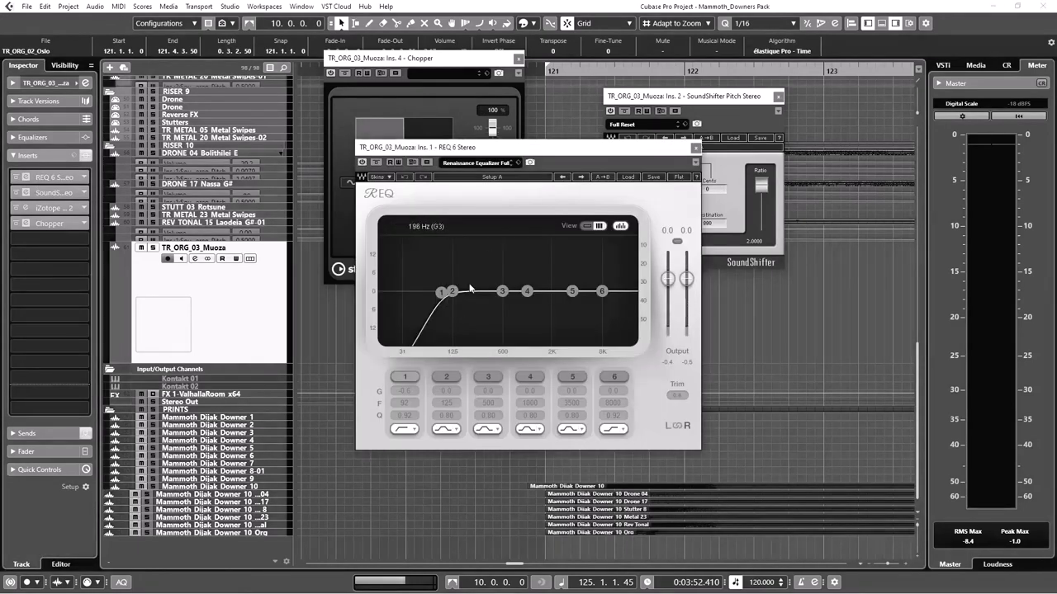
# Close the TR_ORG_03_Muoza track's effect windows and play the TR_ORG_02_Oslo clip with its track soloed
pyautogui.click(696, 149)
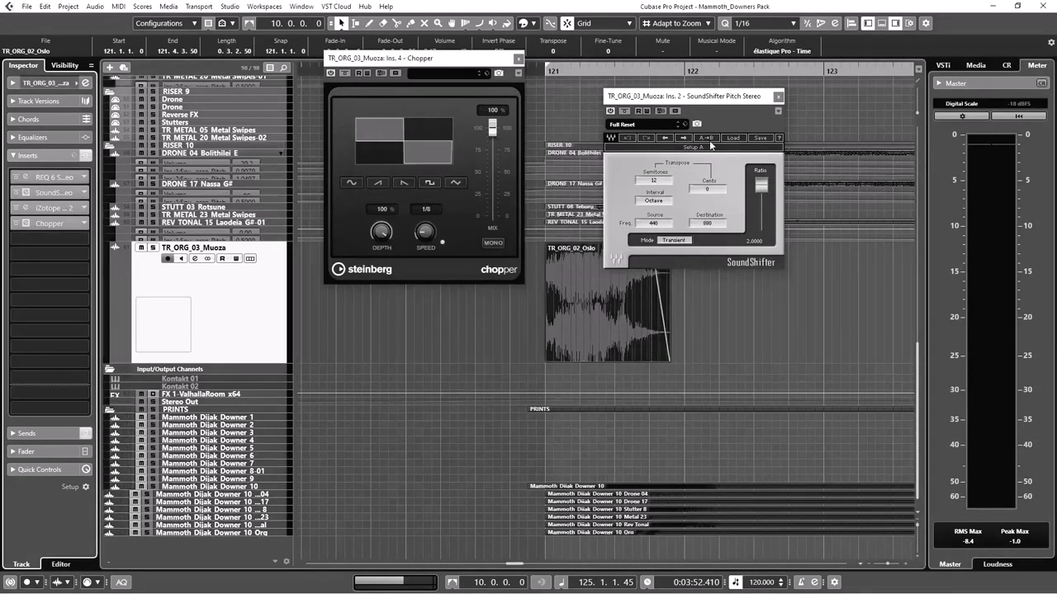
pyautogui.click(777, 97)
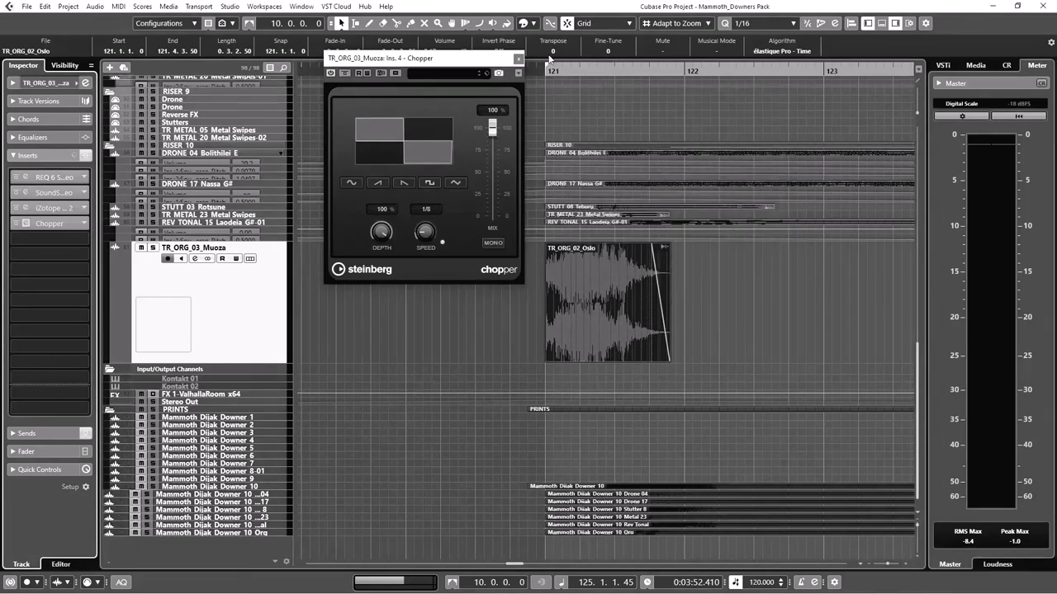
pyautogui.click(517, 59)
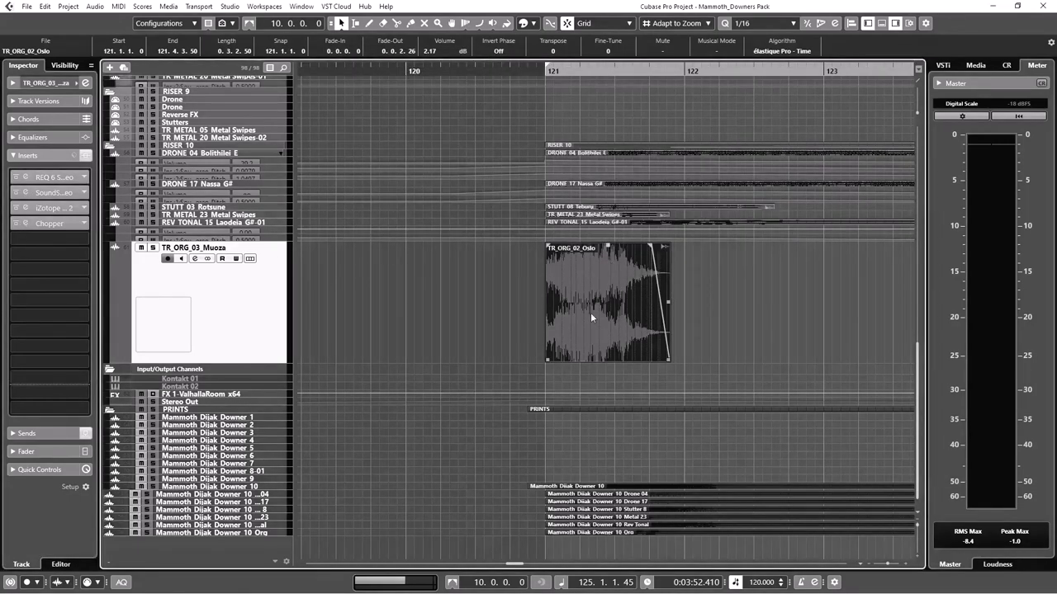
pyautogui.click(153, 249)
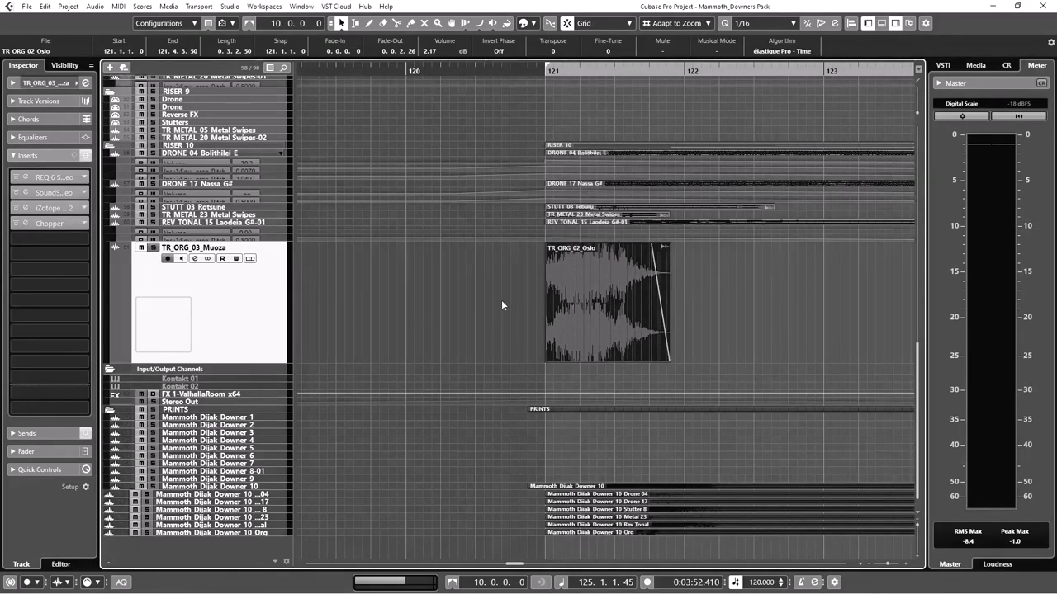
pyautogui.press('space')
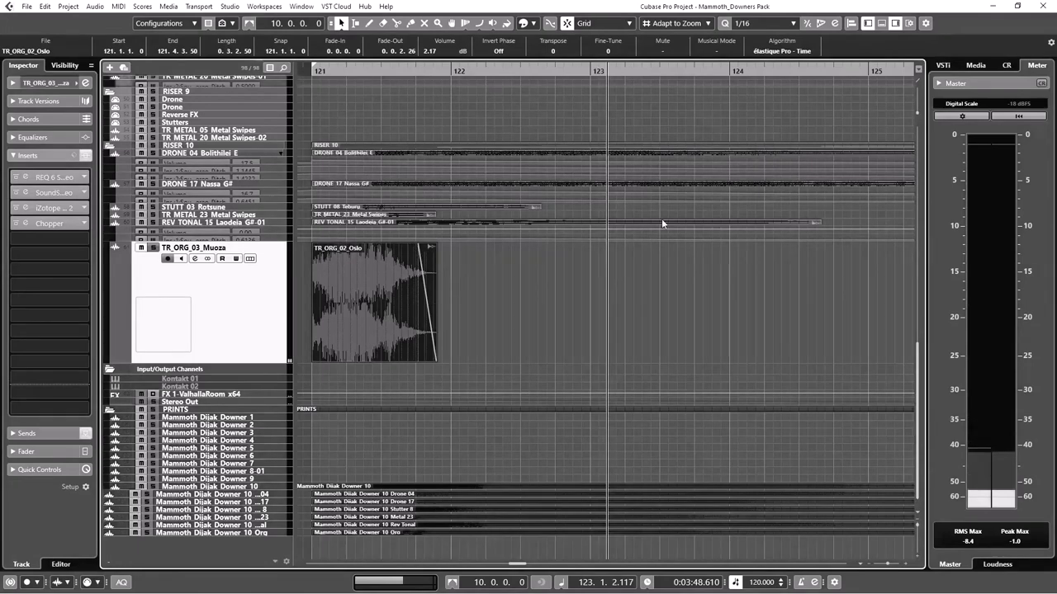
# Examine the ValhallaRoom reverb settings on the FX 1-ValhallaRoom_x64 channel and close the plug-in window
pyautogui.click(224, 395)
pyautogui.click(26, 141)
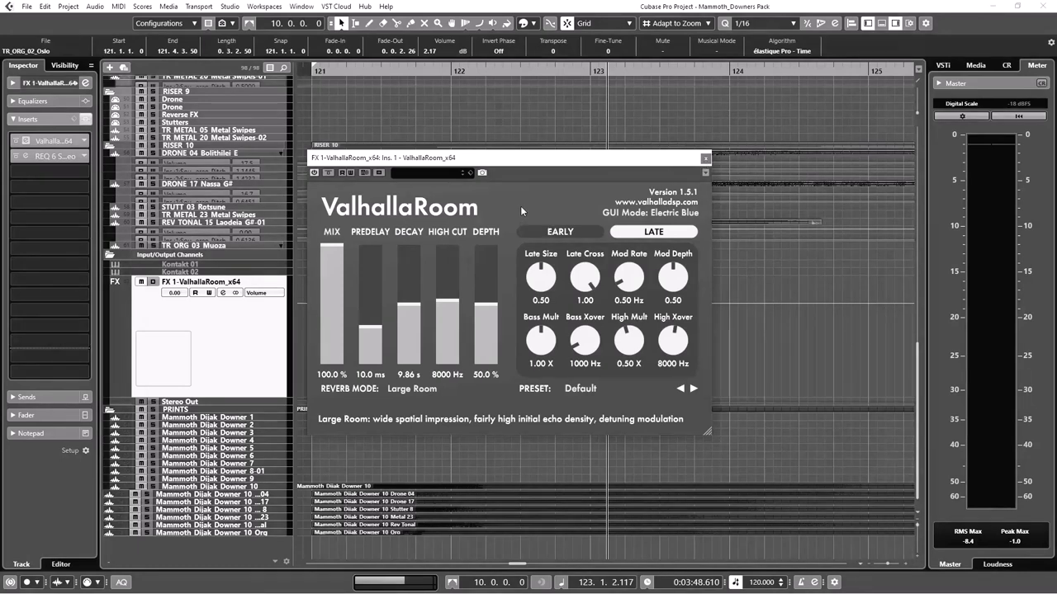
pyautogui.click(705, 159)
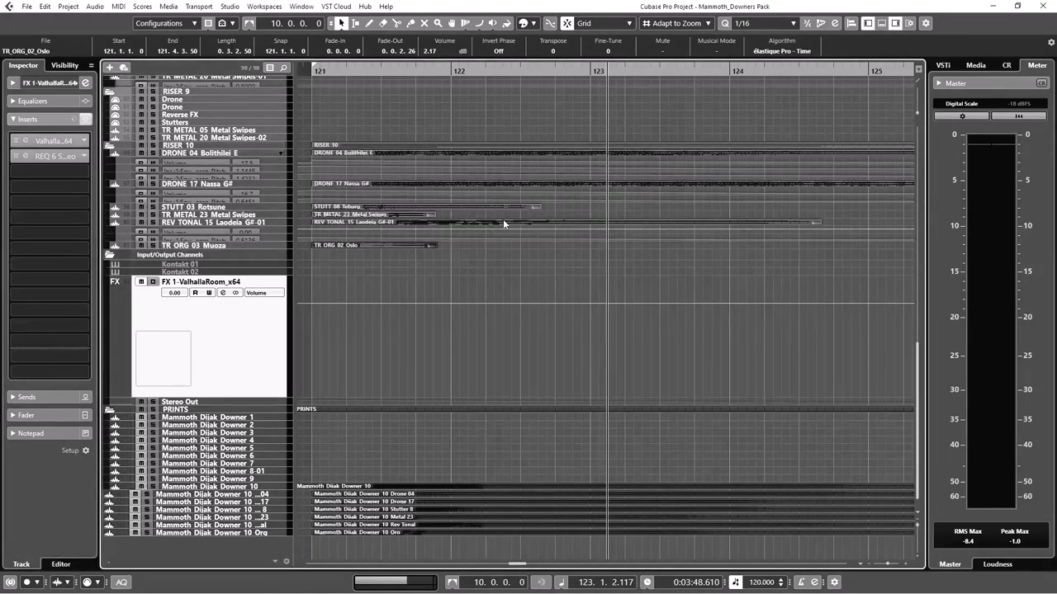
# Play the project from the start of the REV_TONAL_15_Laodeia_G#-01 clip at bar 121 to past the clip's end
pyautogui.click(340, 223)
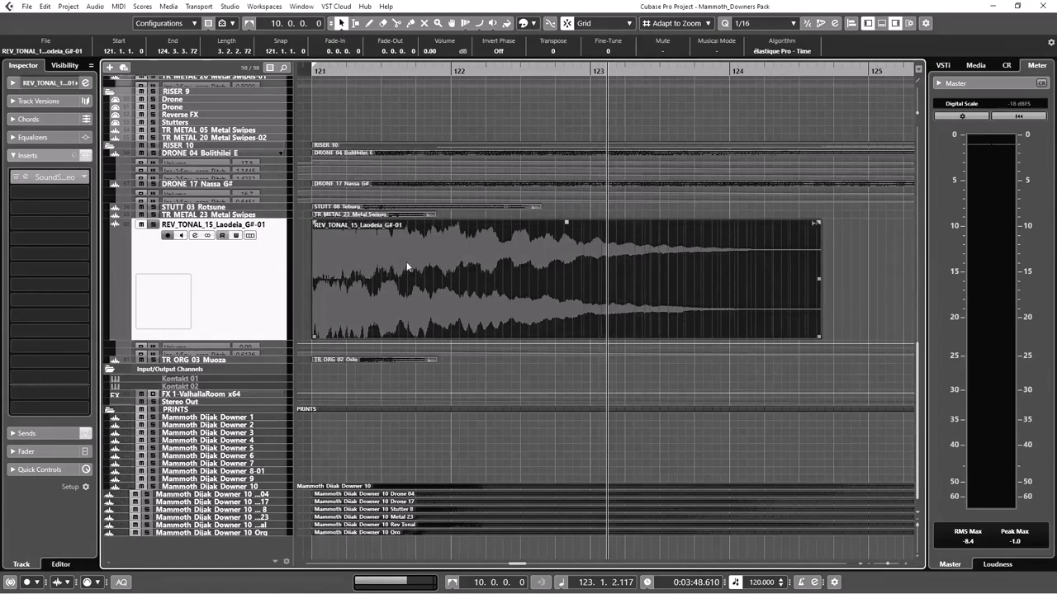
pyautogui.press('l')
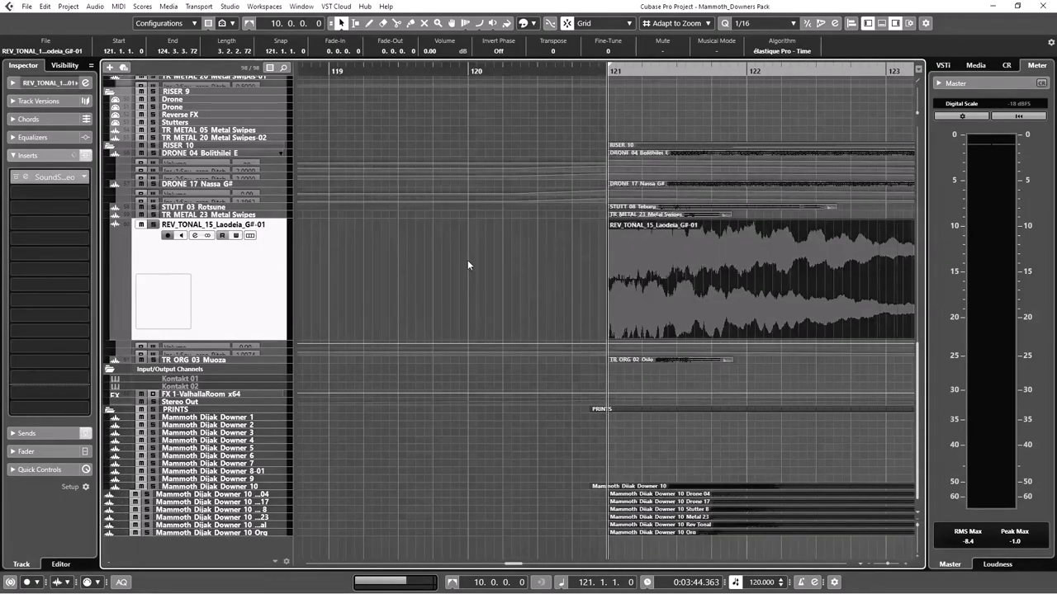
pyautogui.press('space')
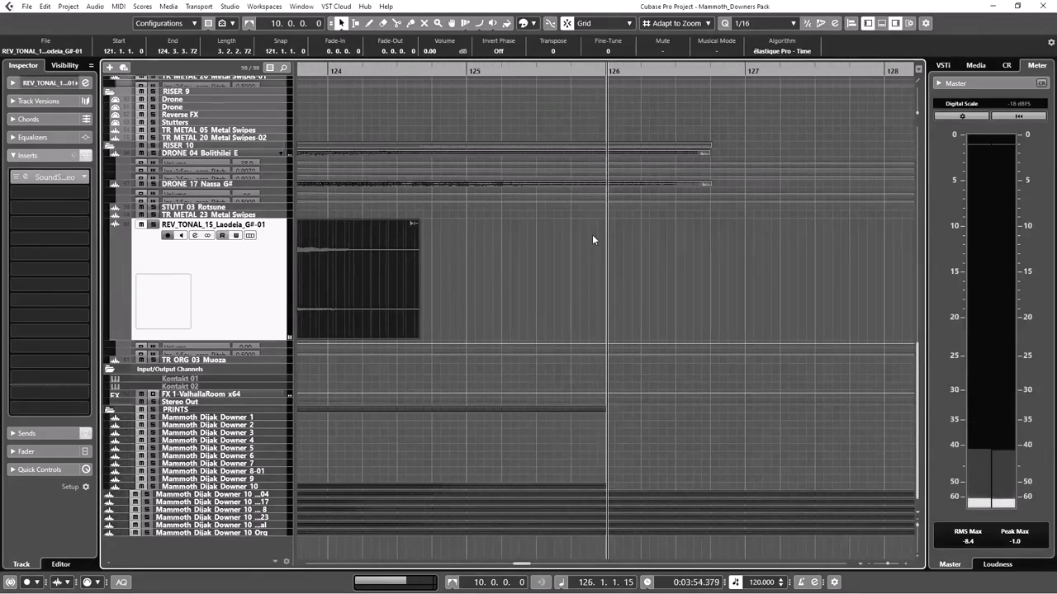
pyautogui.press('g')
pyautogui.press('g')
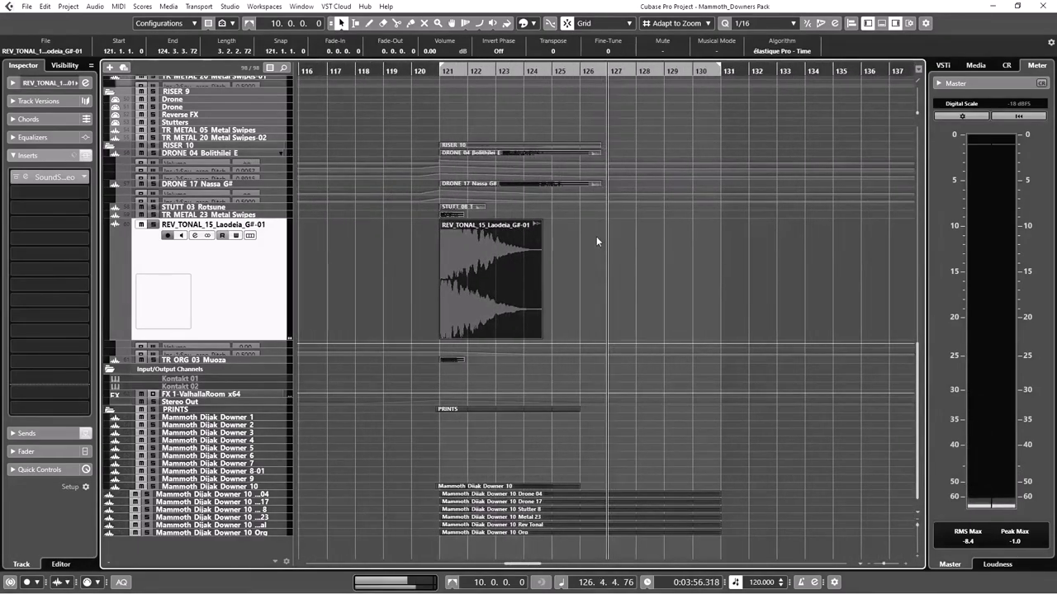